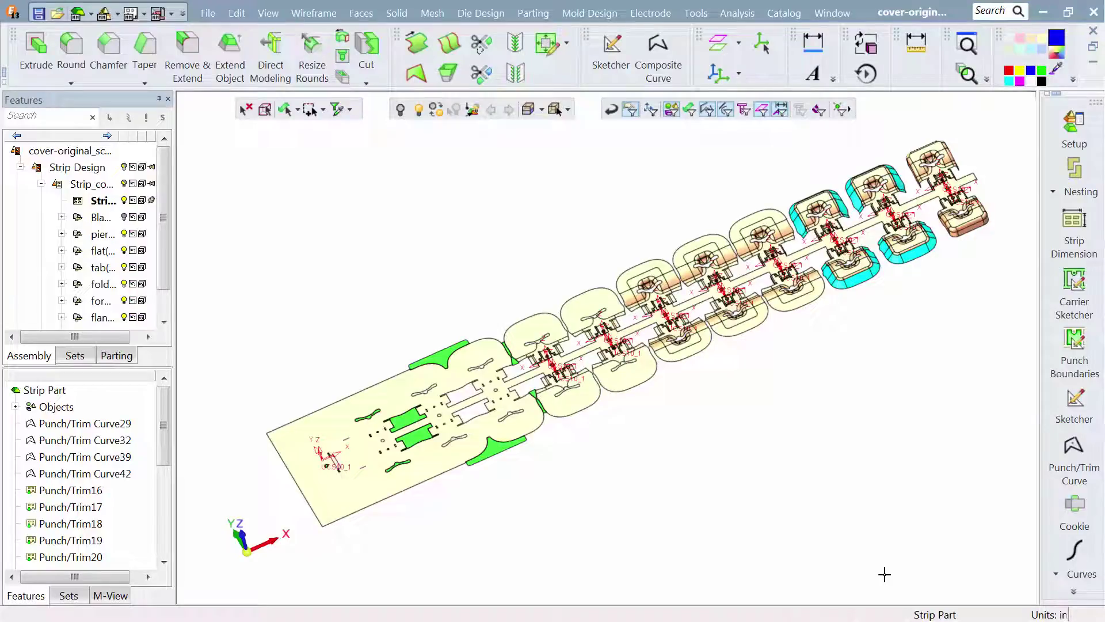
- Run the Die Forces analysis on the strip and display the force values in tons
{"action": "left_click", "coordinate": [496, 13]}
{"action": "left_click", "coordinate": [659, 85]}
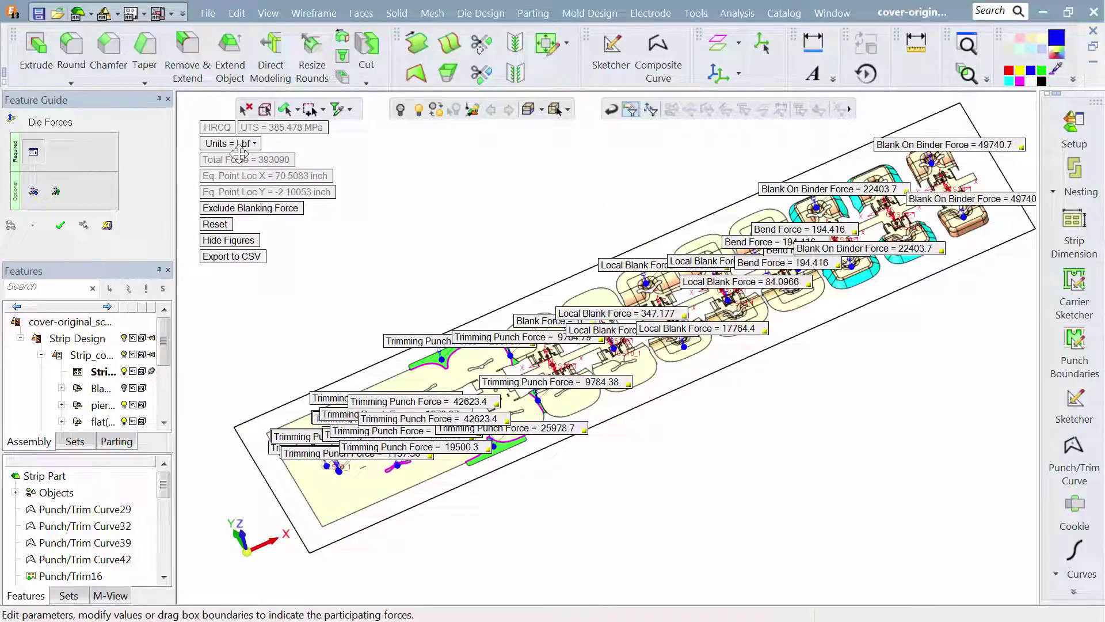
{"action": "left_click", "coordinate": [240, 144]}
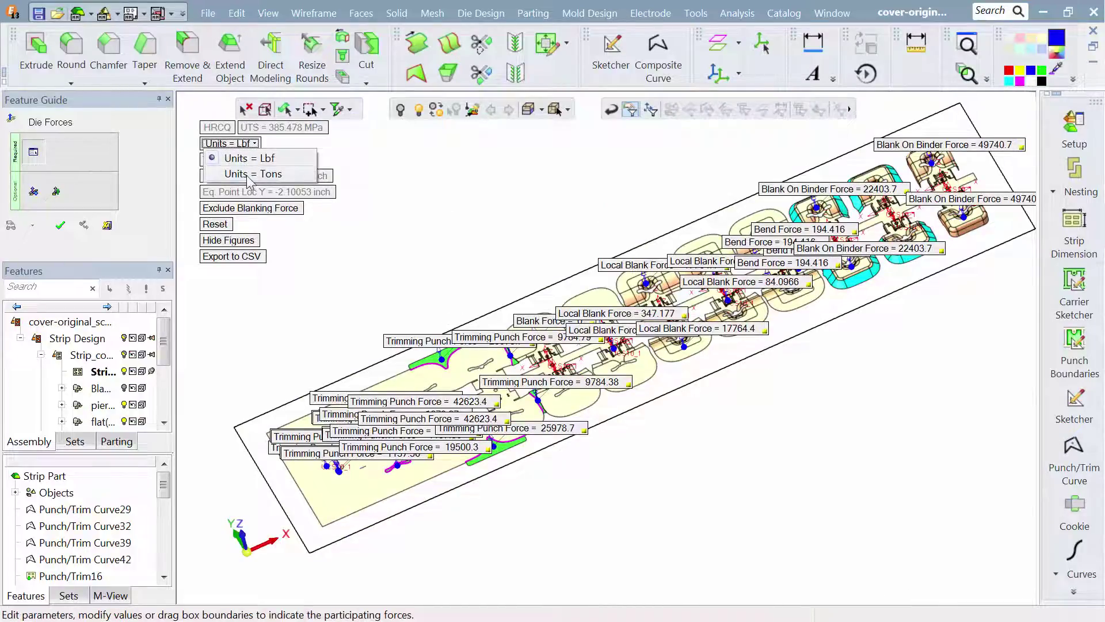
{"action": "left_click", "coordinate": [248, 175]}
{"action": "middle_click_drag", "start_coordinate": [416, 286], "coordinate": [563, 224], "text": "ctrl"}
{"action": "right_click_drag", "start_coordinate": [618, 496], "coordinate": [652, 196], "text": "ctrl"}
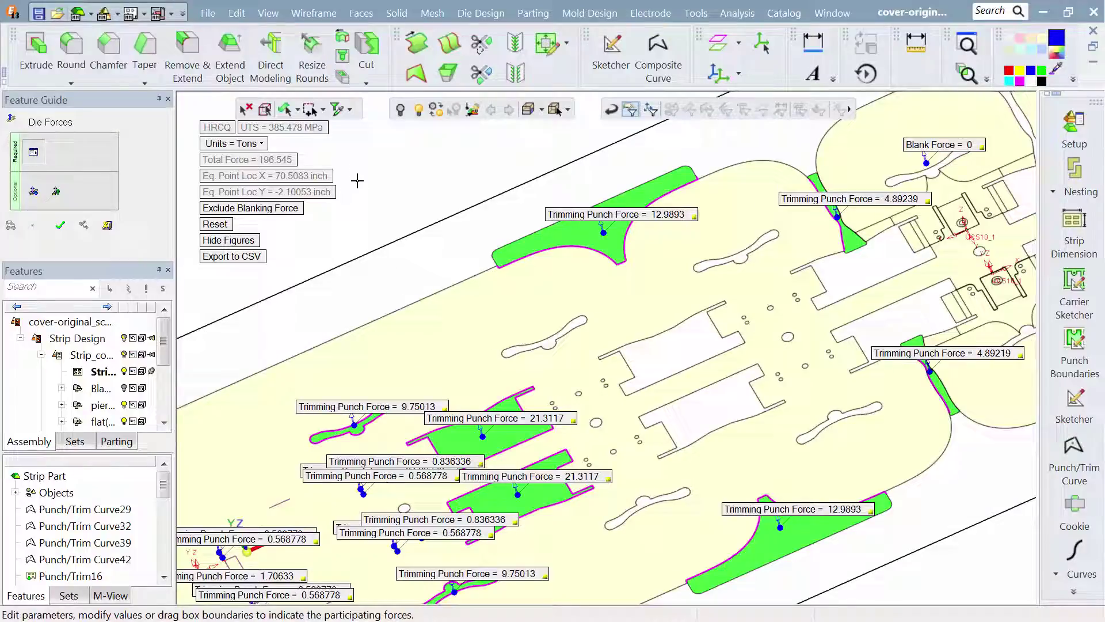
- Exclude the blanking force from the die force calculation, include it again, and leave the analysis
{"action": "left_click", "coordinate": [295, 211]}
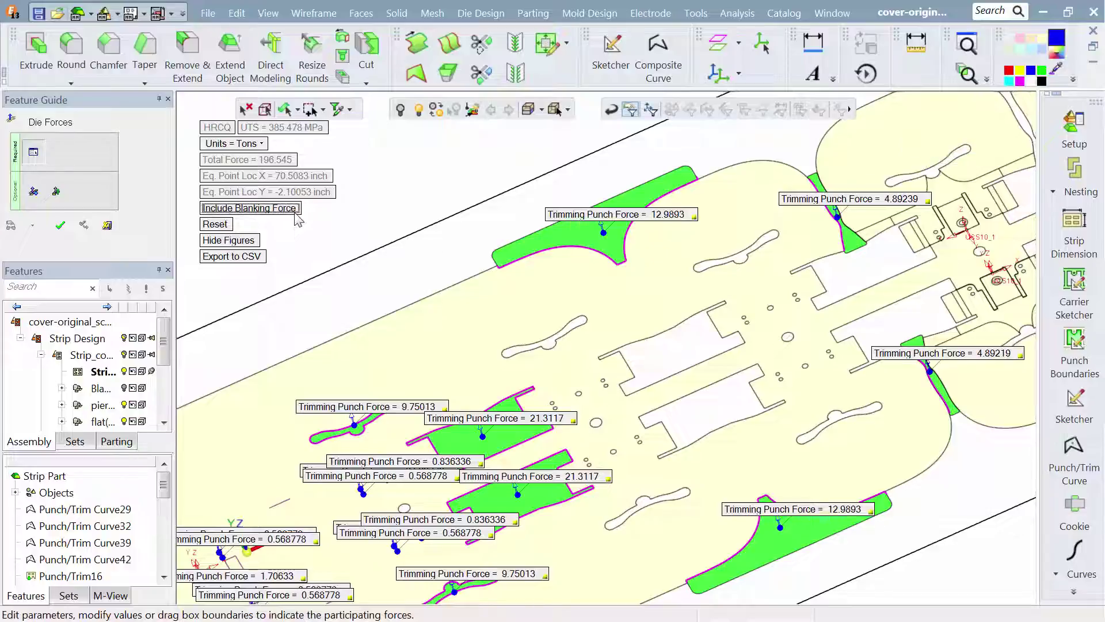
{"action": "left_click", "coordinate": [295, 211]}
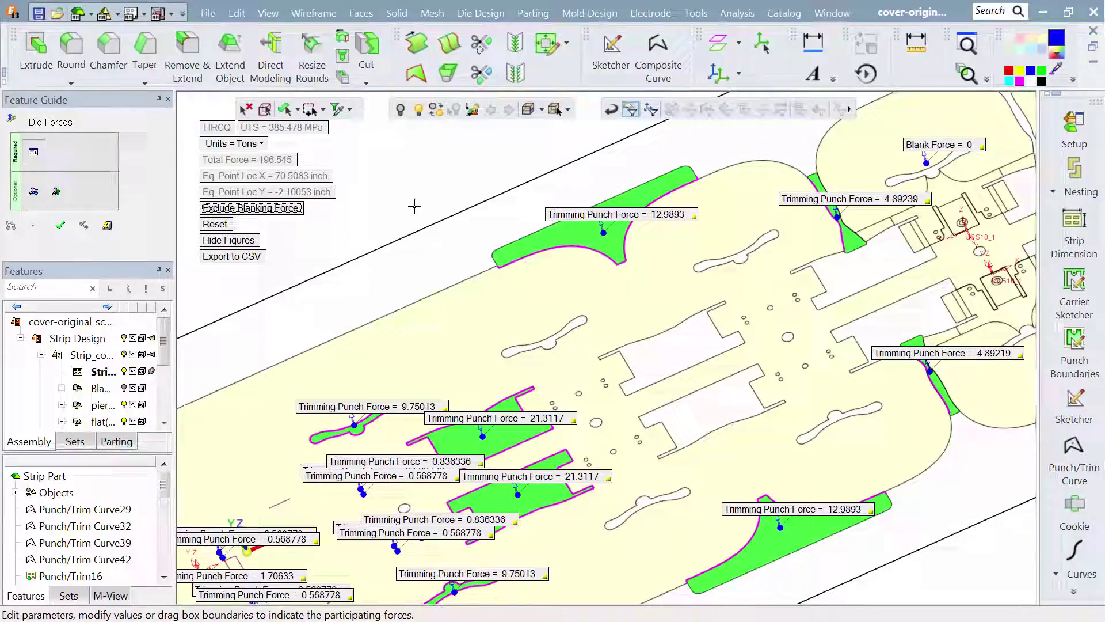
{"action": "right_click_drag", "start_coordinate": [415, 206], "coordinate": [447, 493], "text": "ctrl"}
{"action": "left_click", "coordinate": [104, 230]}
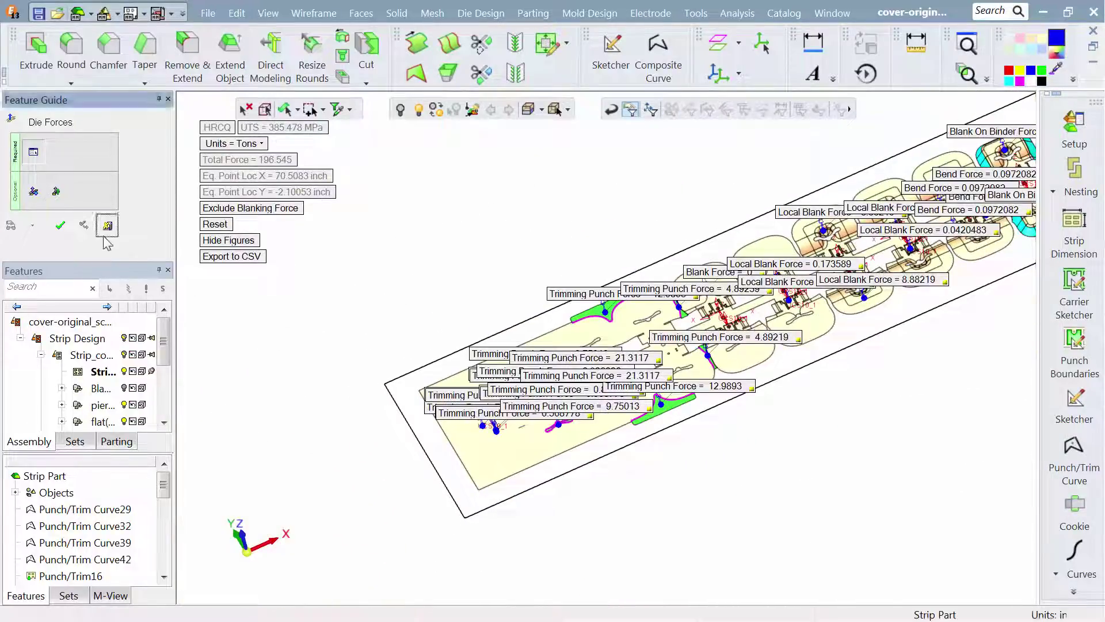
- Switch the strip assembly over to the tool design environment
{"action": "middle_click_drag", "start_coordinate": [706, 311], "coordinate": [526, 373], "text": "ctrl"}
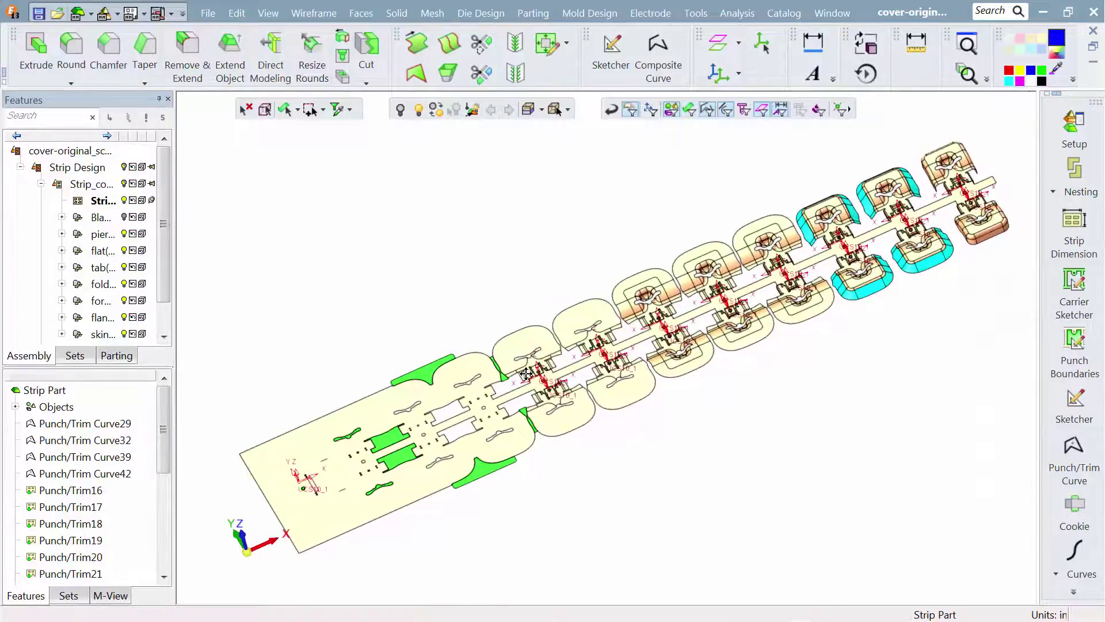
{"action": "left_click", "coordinate": [1075, 593]}
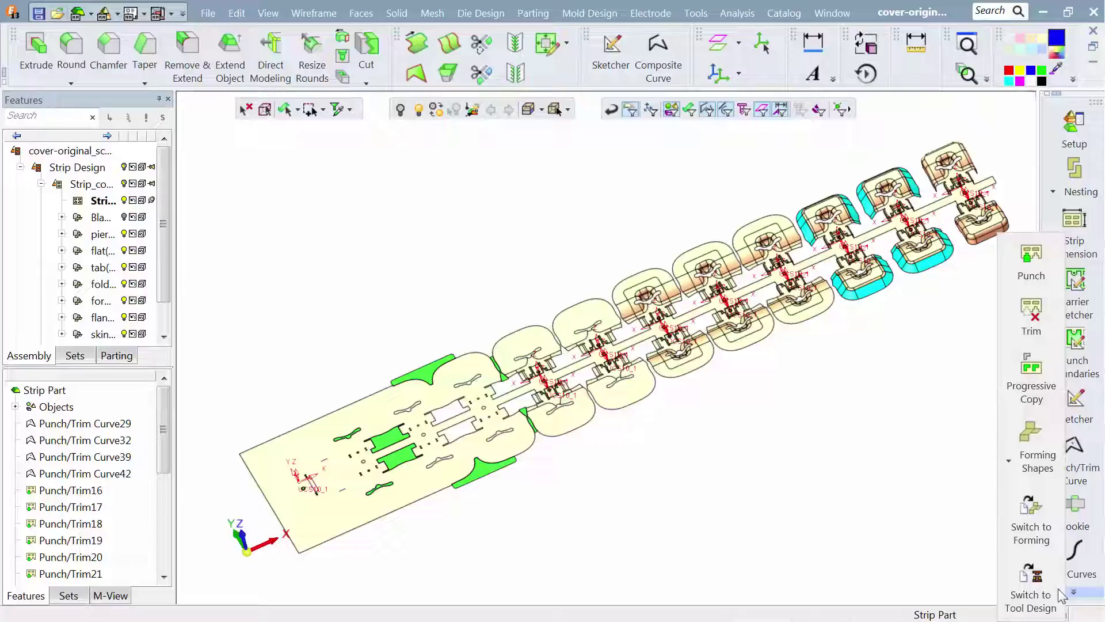
{"action": "left_click", "coordinate": [1029, 587]}
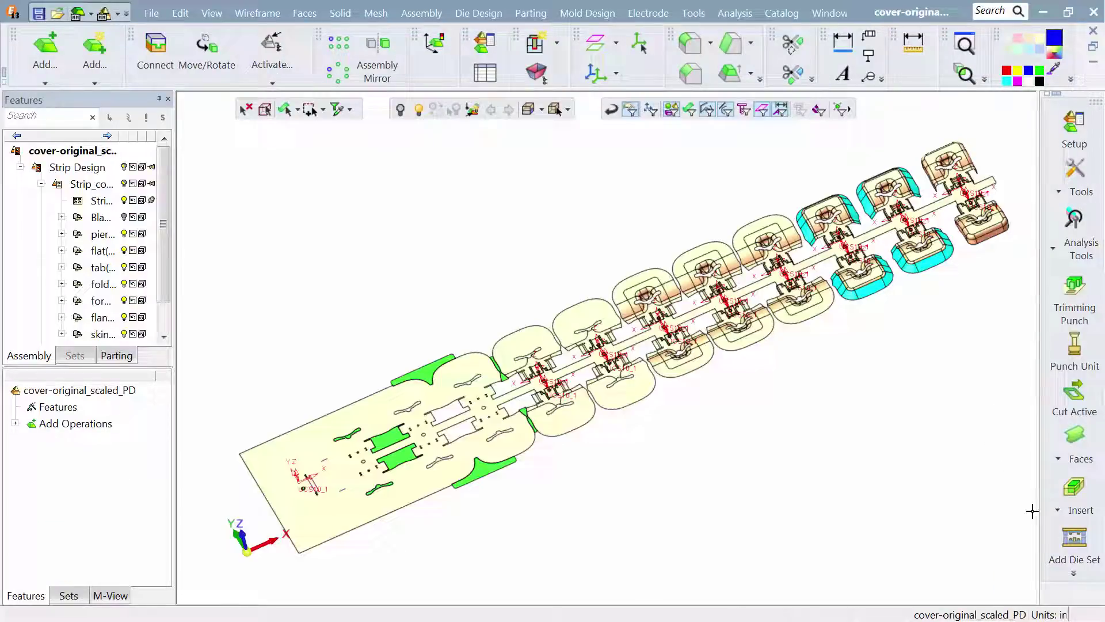
- Start adding a die set and choose the first Custom Die Press Fit Bearing catalog from the custom progressive die catalogs
{"action": "left_click", "coordinate": [1067, 543]}
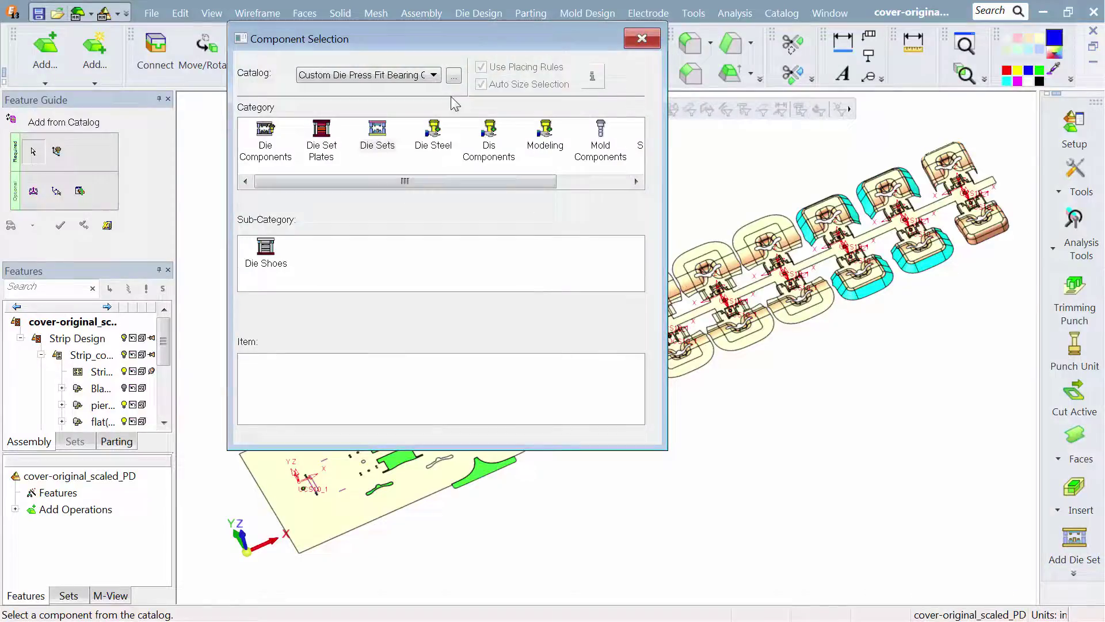
{"action": "left_click", "coordinate": [454, 75]}
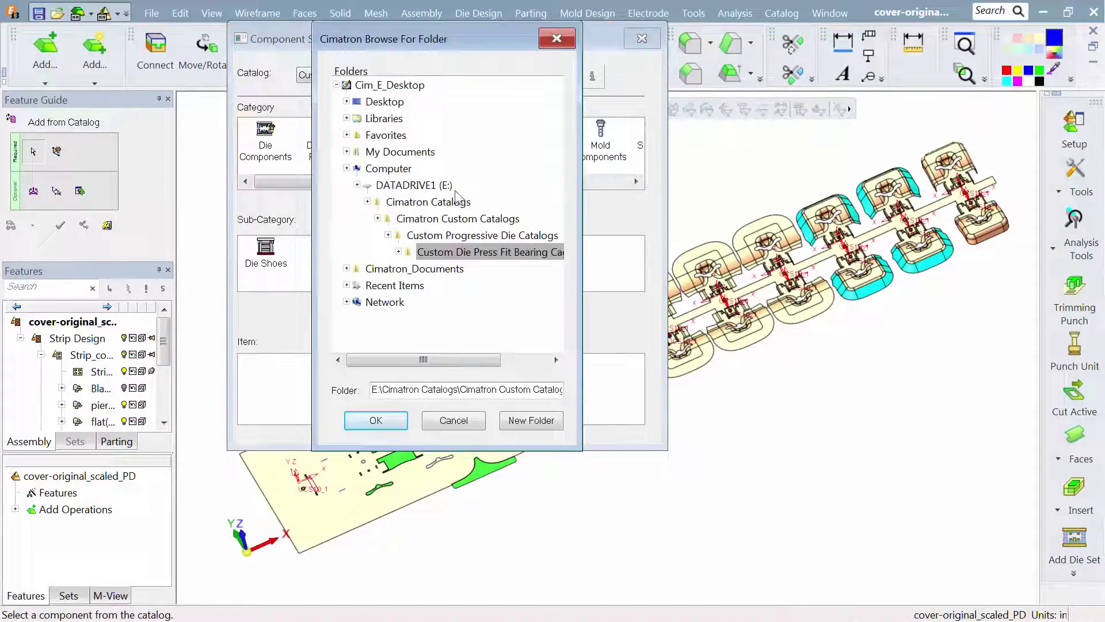
{"action": "left_click", "coordinate": [368, 201]}
{"action": "left_click", "coordinate": [378, 217]}
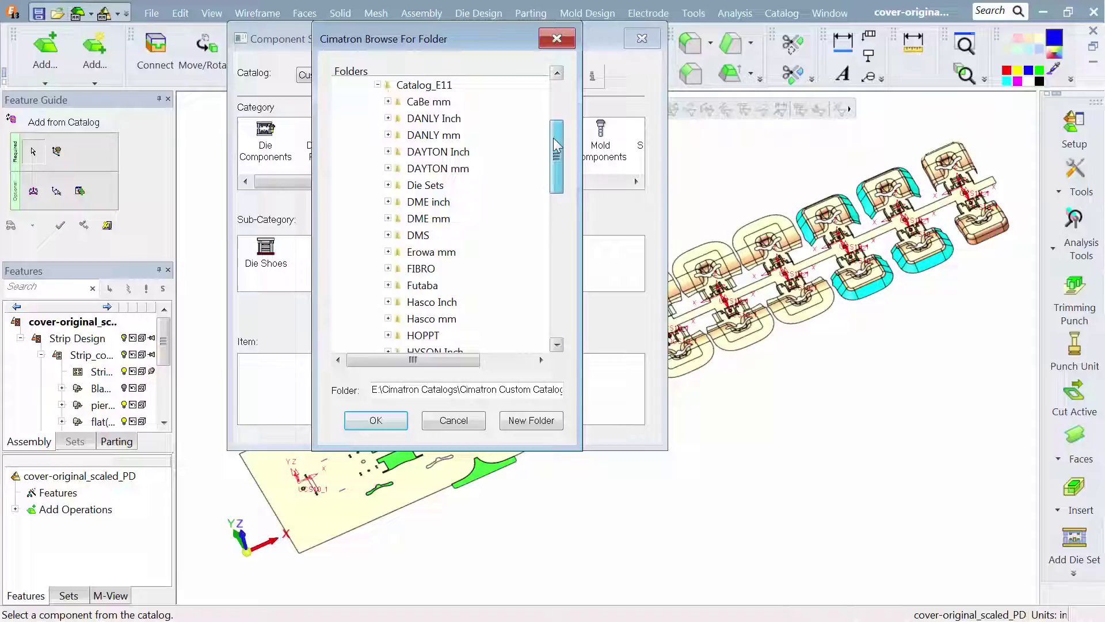
{"action": "left_click_drag", "start_coordinate": [553, 140], "coordinate": [556, 284]}
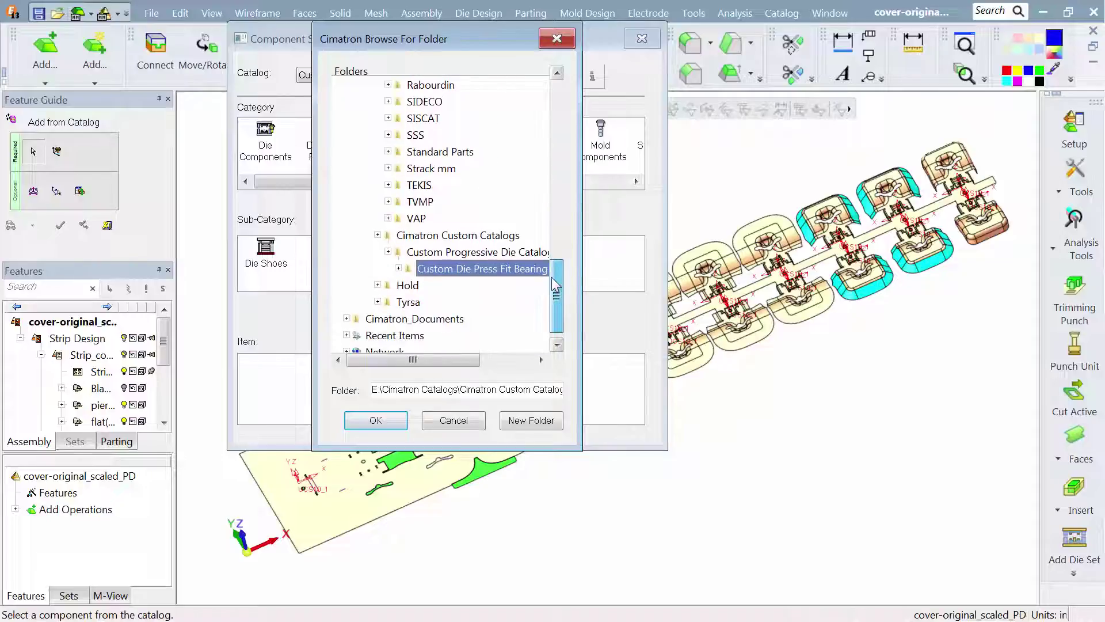
{"action": "left_click", "coordinate": [388, 252]}
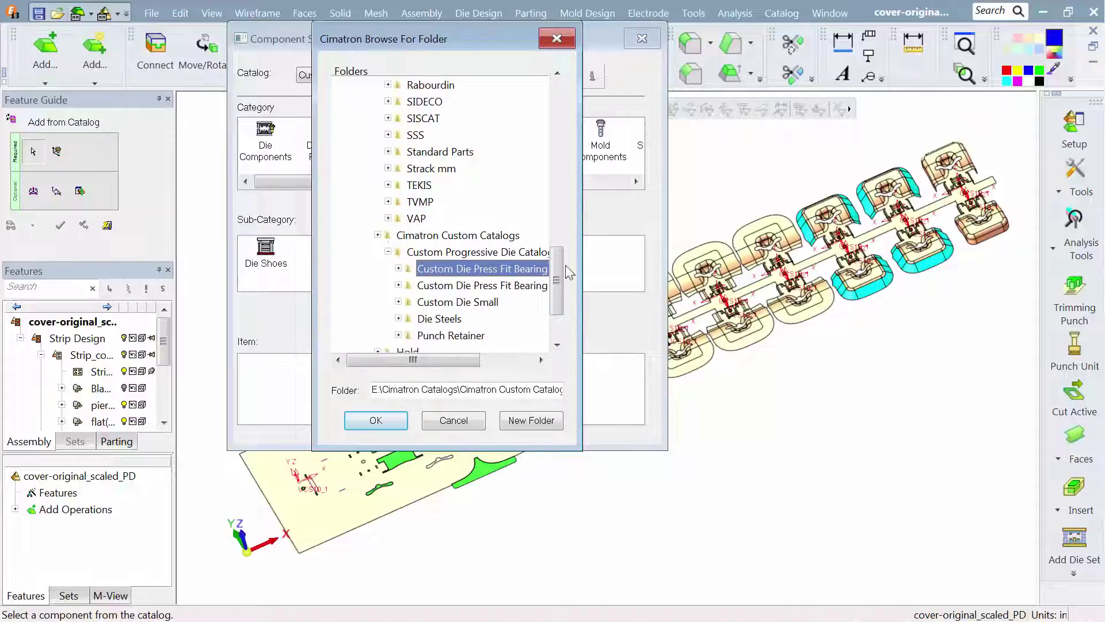
{"action": "left_click_drag", "start_coordinate": [556, 271], "coordinate": [559, 282]}
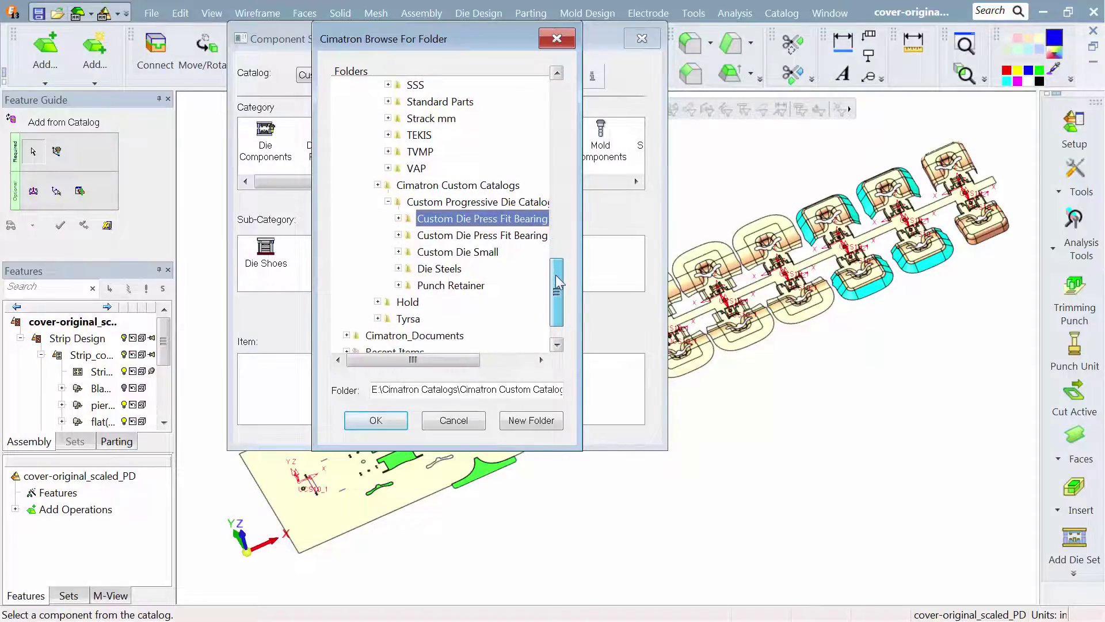
{"action": "left_click", "coordinate": [378, 185]}
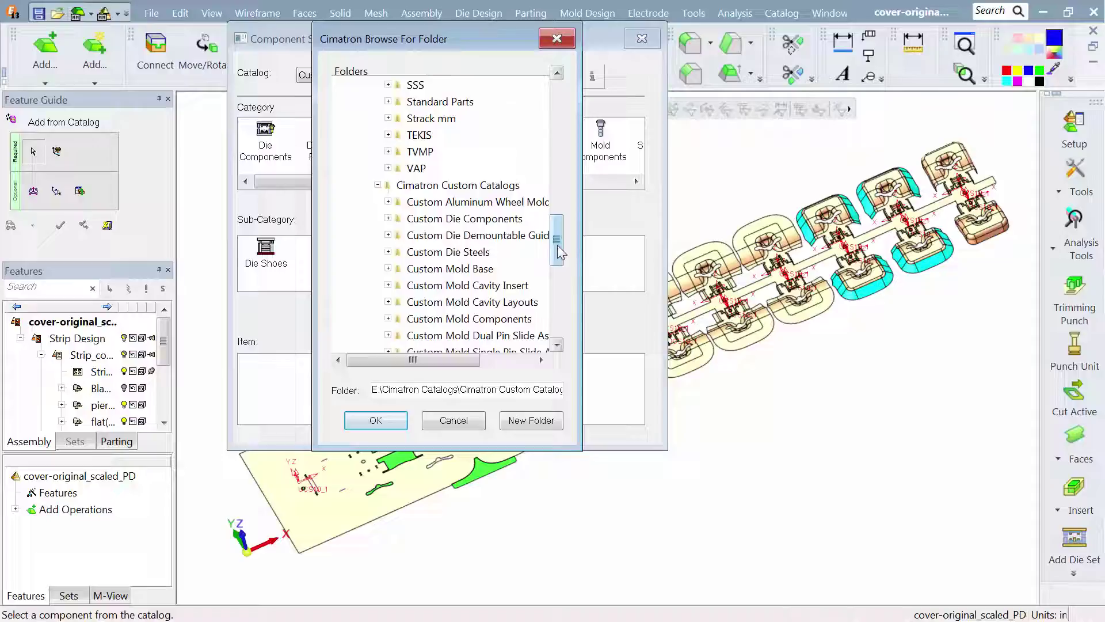
{"action": "left_click_drag", "start_coordinate": [558, 242], "coordinate": [556, 288]}
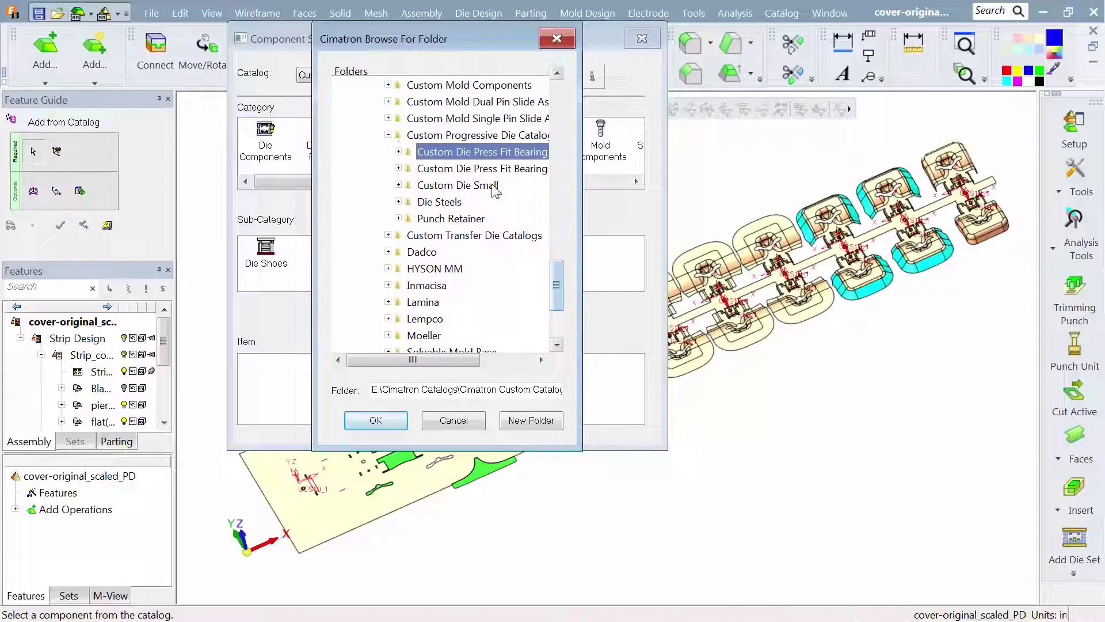
{"action": "left_click", "coordinate": [353, 417]}
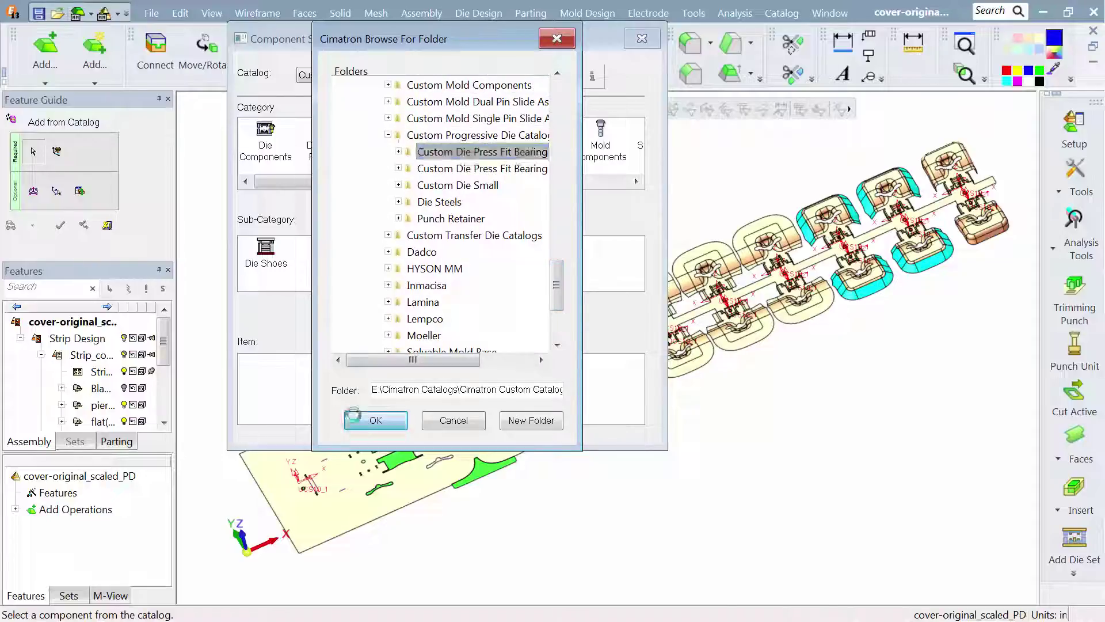
- Choose the Custom Die Set item from the Die Shoes sub-category for insertion
{"action": "left_click", "coordinate": [268, 263]}
{"action": "left_click", "coordinate": [264, 380]}
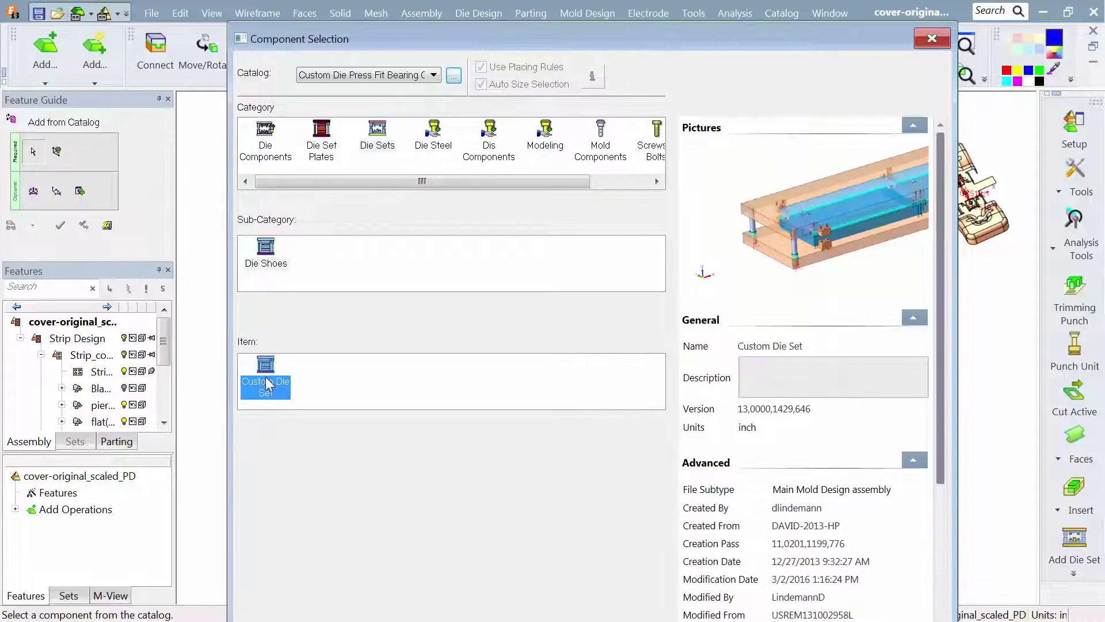
{"action": "double_click", "coordinate": [266, 382]}
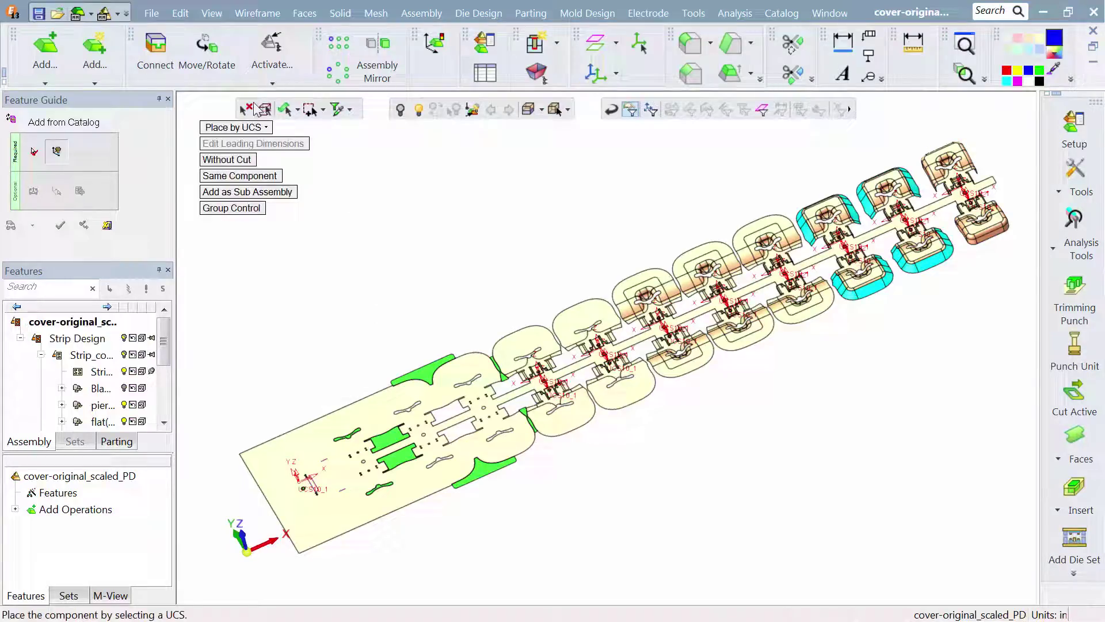
- Place the die set with Place by Pick at the midpoint of the strip's starting edge and accept it
{"action": "left_click", "coordinate": [239, 128]}
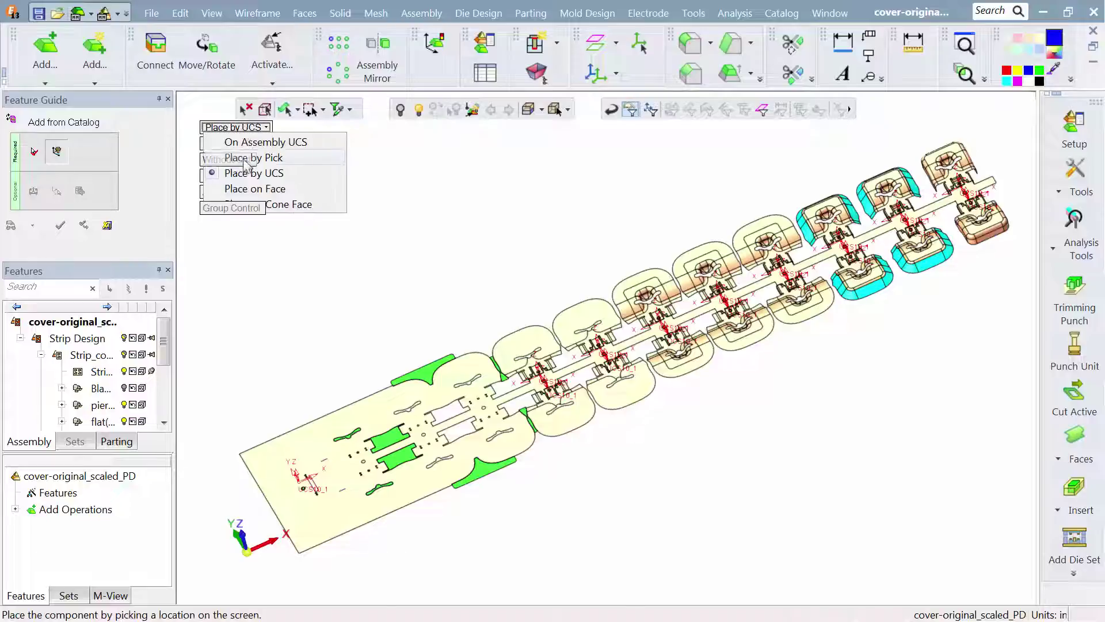
{"action": "left_click", "coordinate": [248, 158]}
{"action": "right_click", "coordinate": [340, 261]}
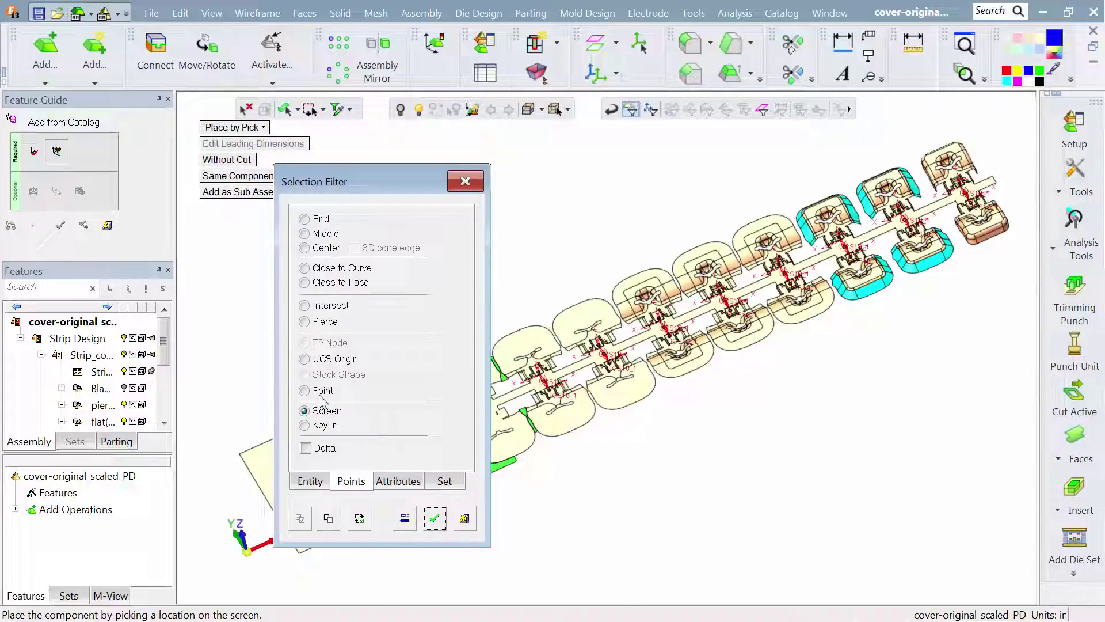
{"action": "left_click", "coordinate": [304, 390]}
{"action": "left_click", "coordinate": [435, 519]}
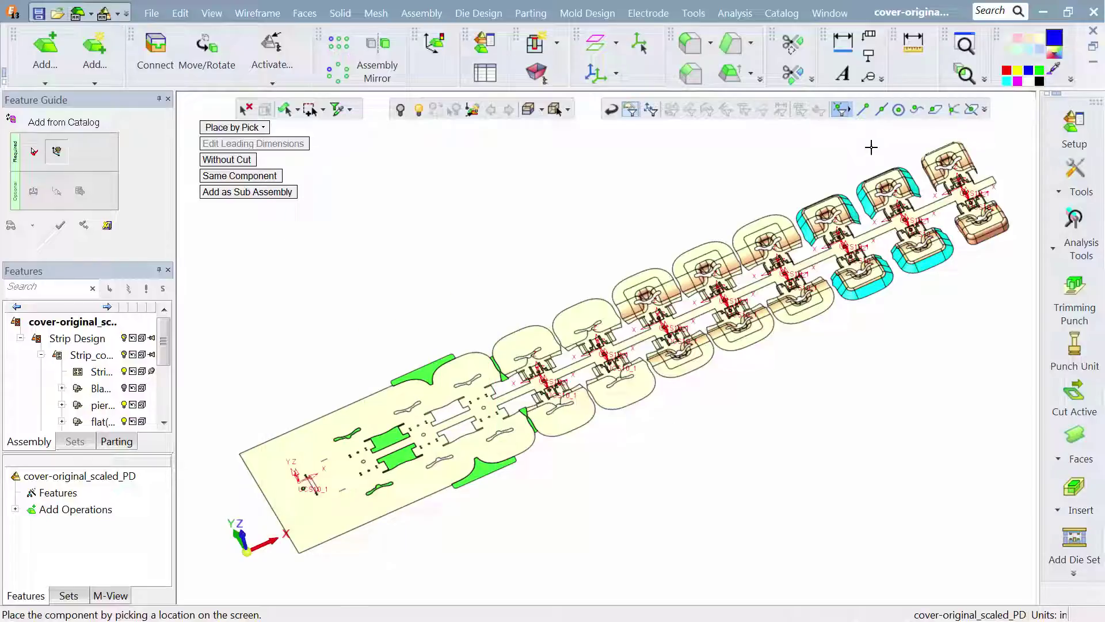
{"action": "left_click", "coordinate": [880, 109]}
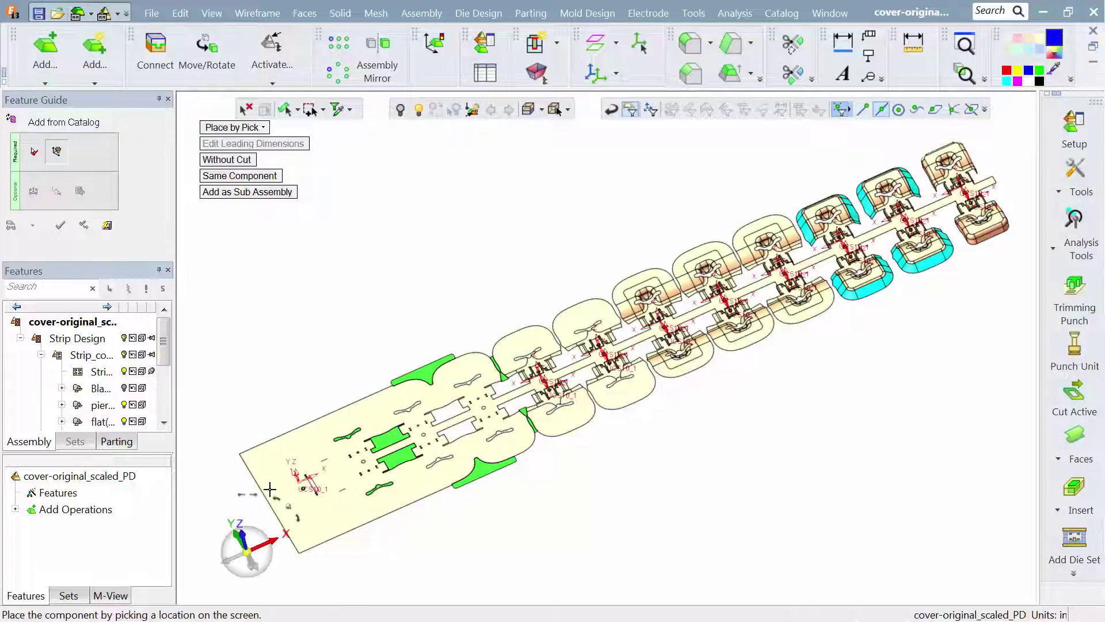
{"action": "left_click", "coordinate": [271, 509]}
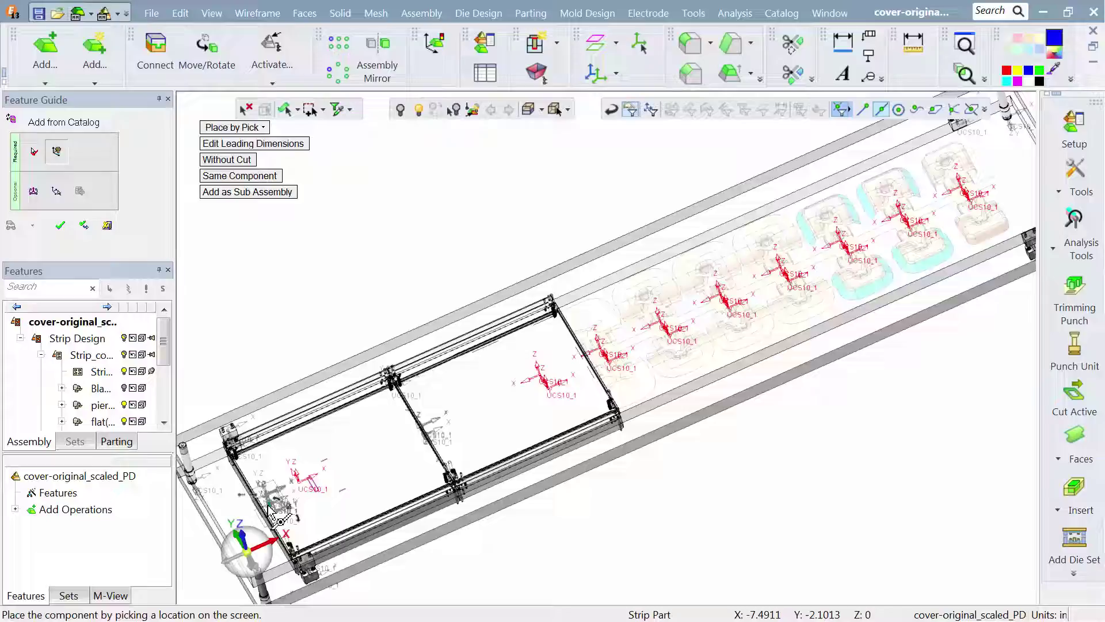
{"action": "scroll", "coordinate": [636, 346], "scroll_direction": "up", "scroll_amount": 8}
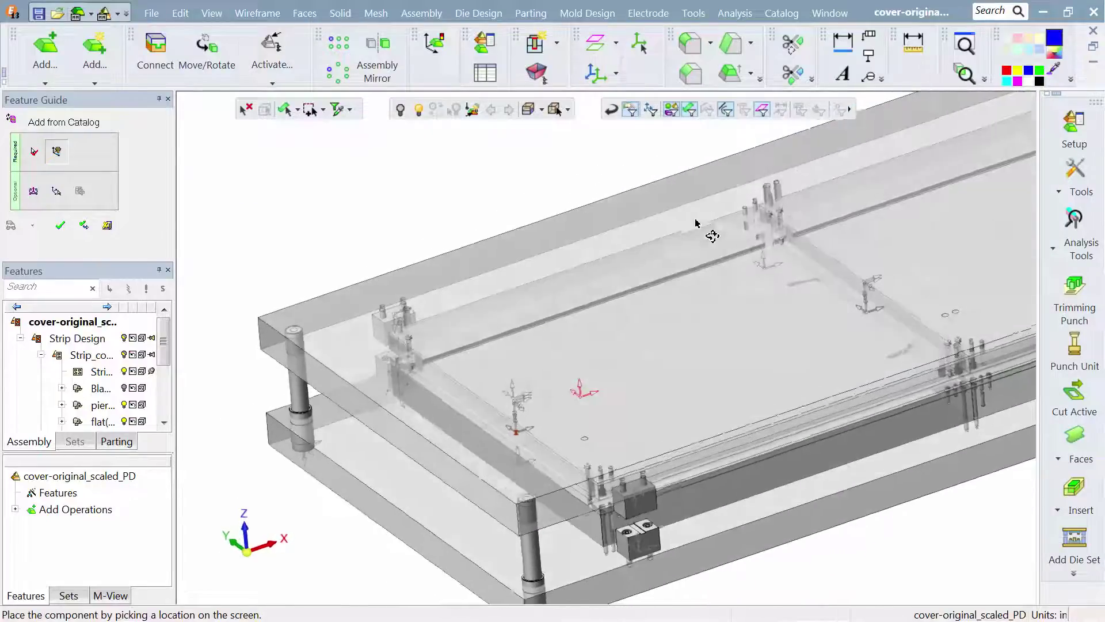
{"action": "middle_click_drag", "start_coordinate": [695, 219], "coordinate": [717, 230]}
{"action": "left_click", "coordinate": [60, 225]}
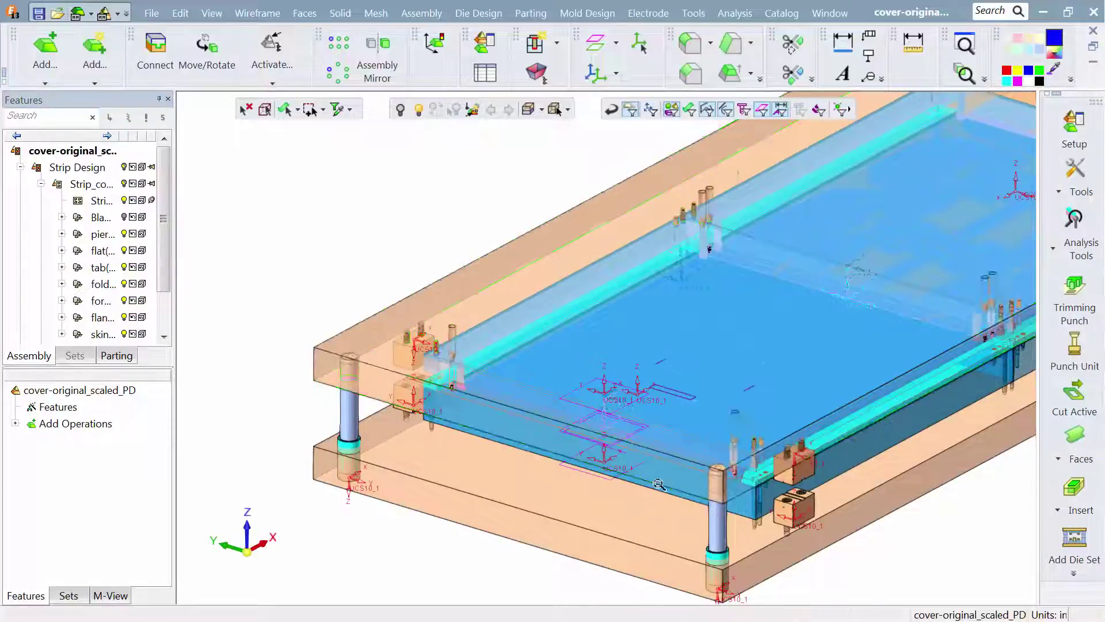
- Inspect the placed die set, then check the Overall Length formula and the strip layout data in the setup parameters
{"action": "scroll", "coordinate": [654, 452], "scroll_direction": "up", "scroll_amount": 3}
{"action": "middle_click_drag", "start_coordinate": [611, 373], "coordinate": [698, 308], "text": "ctrl"}
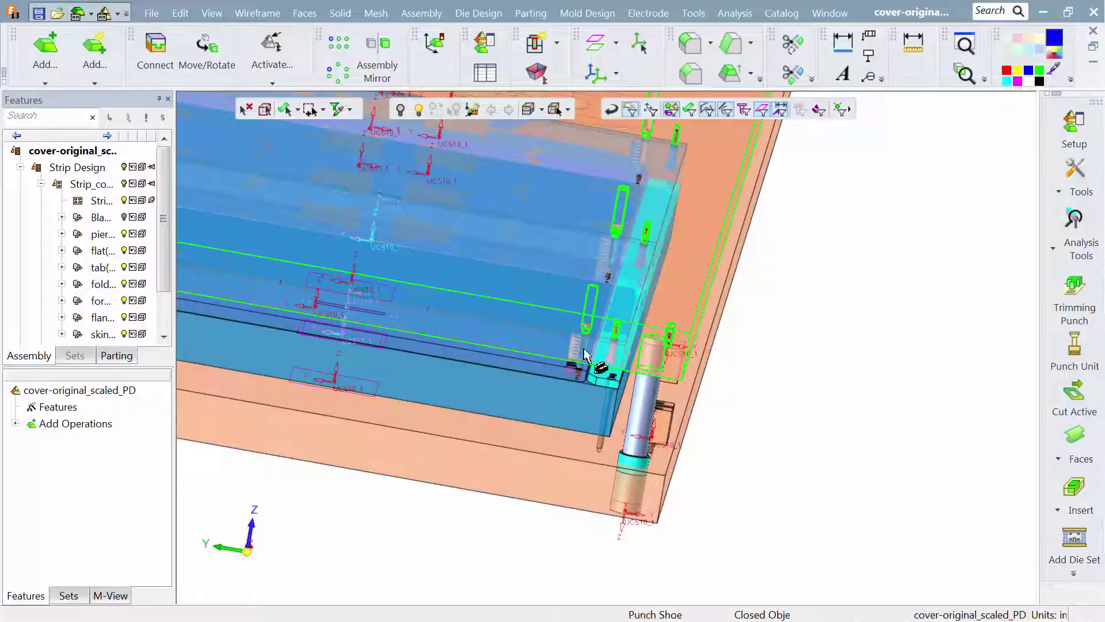
{"action": "middle_click_drag", "start_coordinate": [567, 400], "coordinate": [719, 345]}
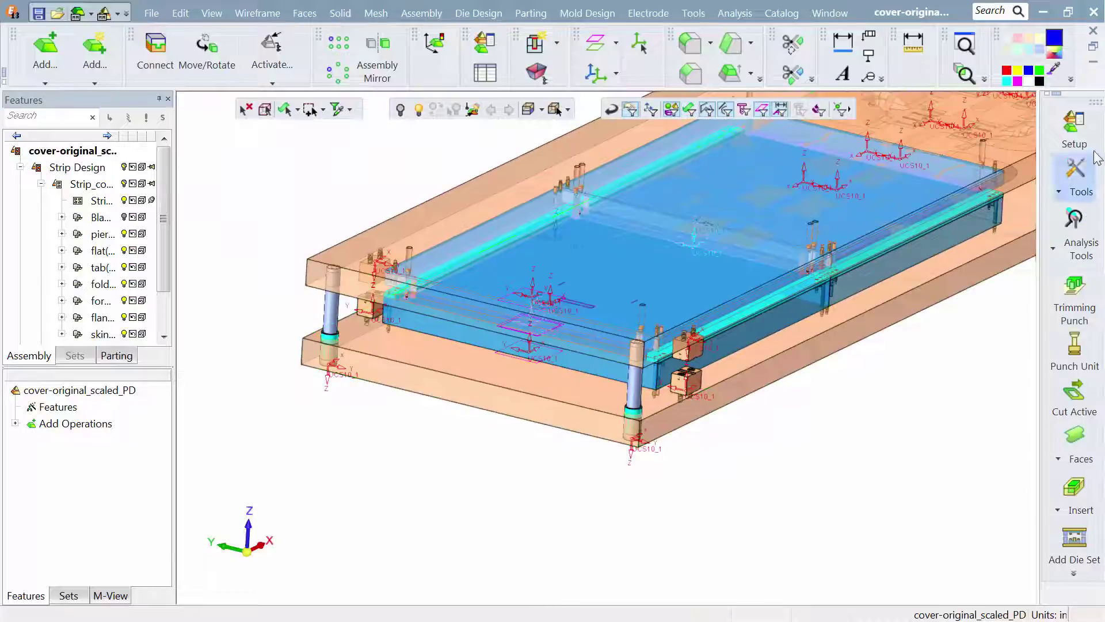
{"action": "left_click", "coordinate": [1069, 128]}
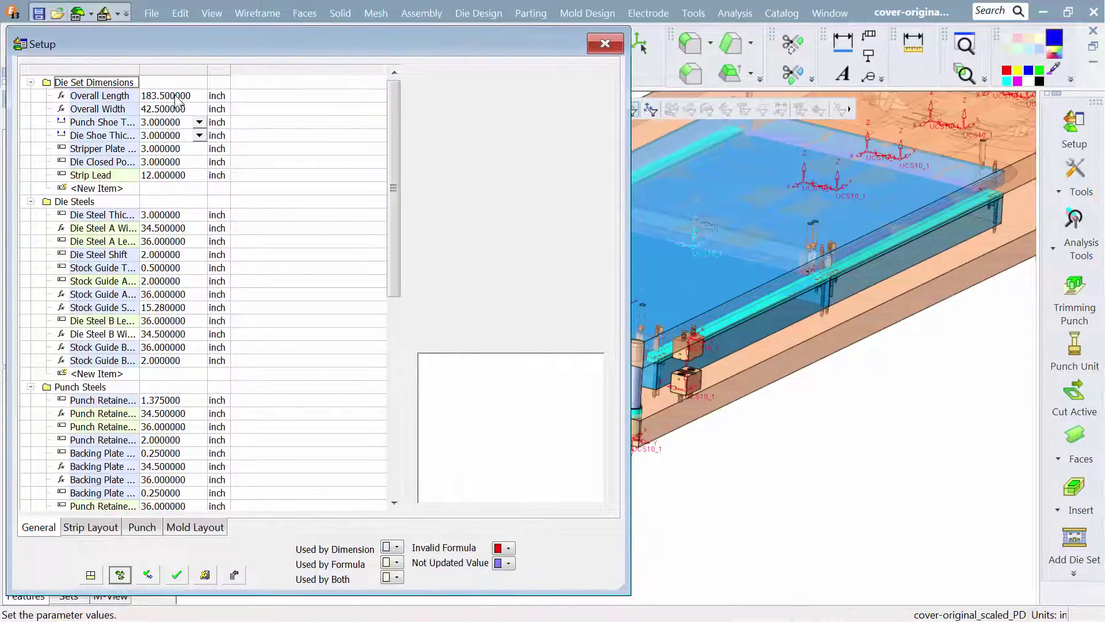
{"action": "left_click", "coordinate": [176, 97]}
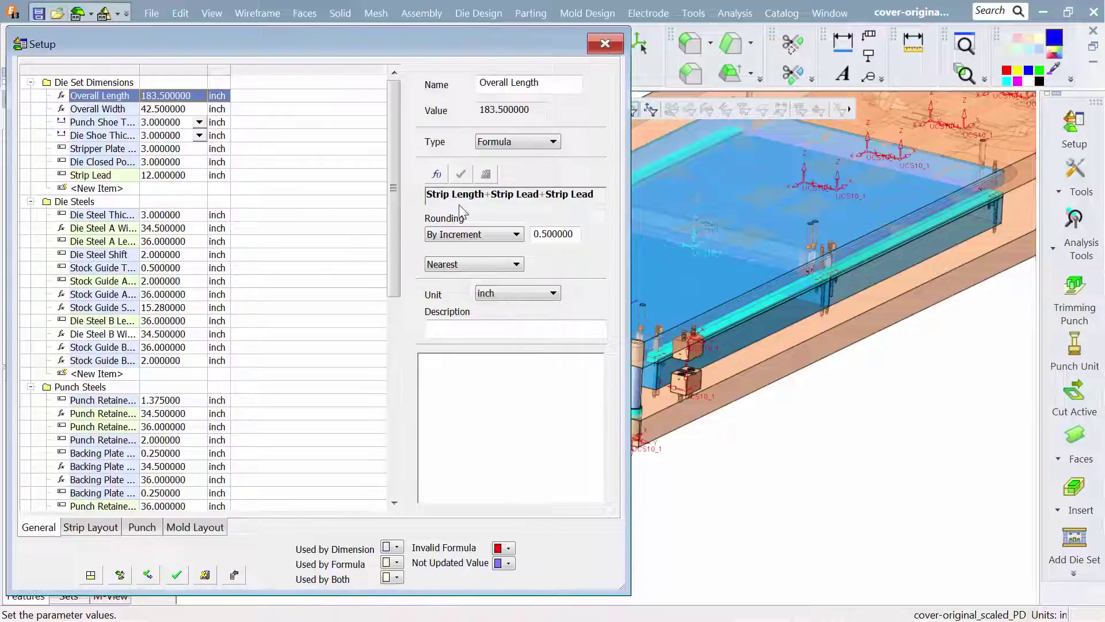
{"action": "left_click", "coordinate": [114, 529]}
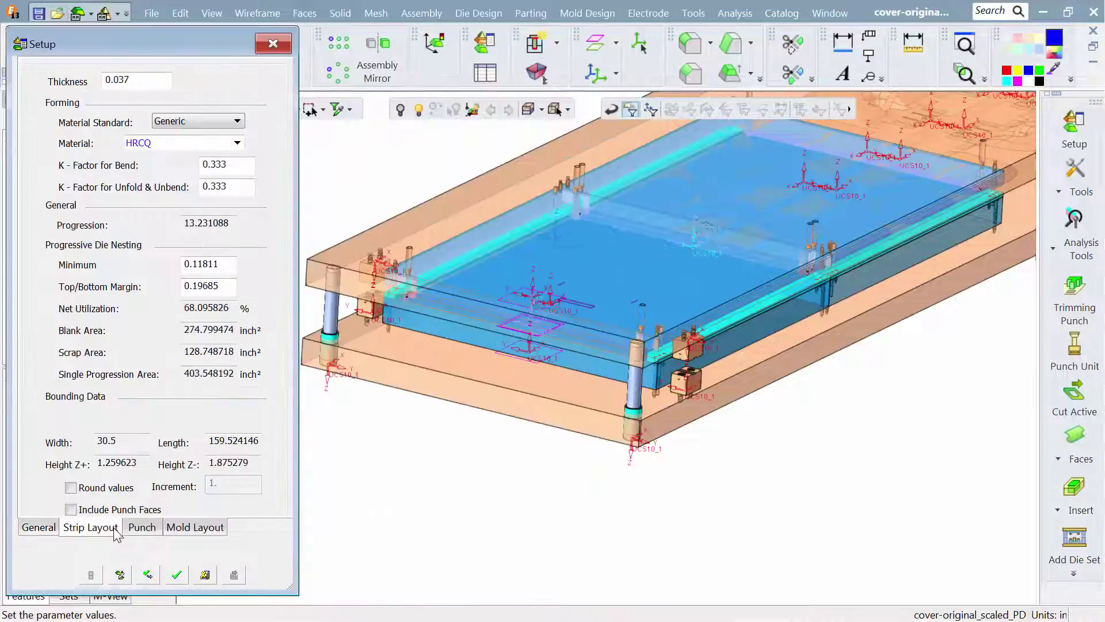
{"action": "left_click", "coordinate": [32, 532]}
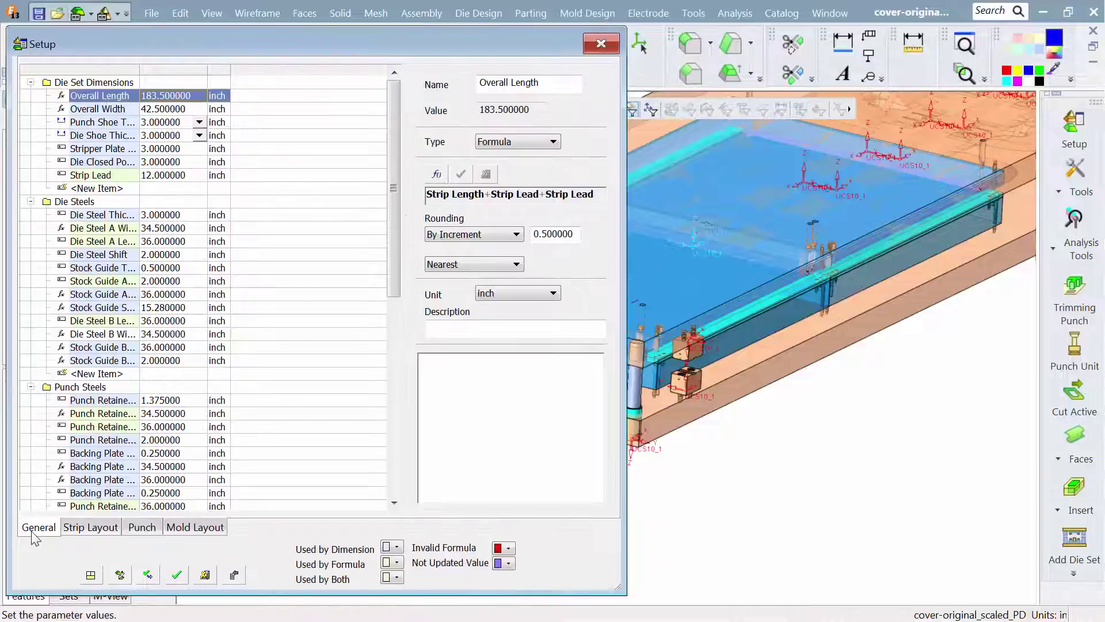
- Set both the Punch Shoe Thickness and the Die Shoe Thickness to 2.5 inches in the die set dimensions
{"action": "left_click", "coordinate": [197, 122]}
{"action": "left_click", "coordinate": [198, 122]}
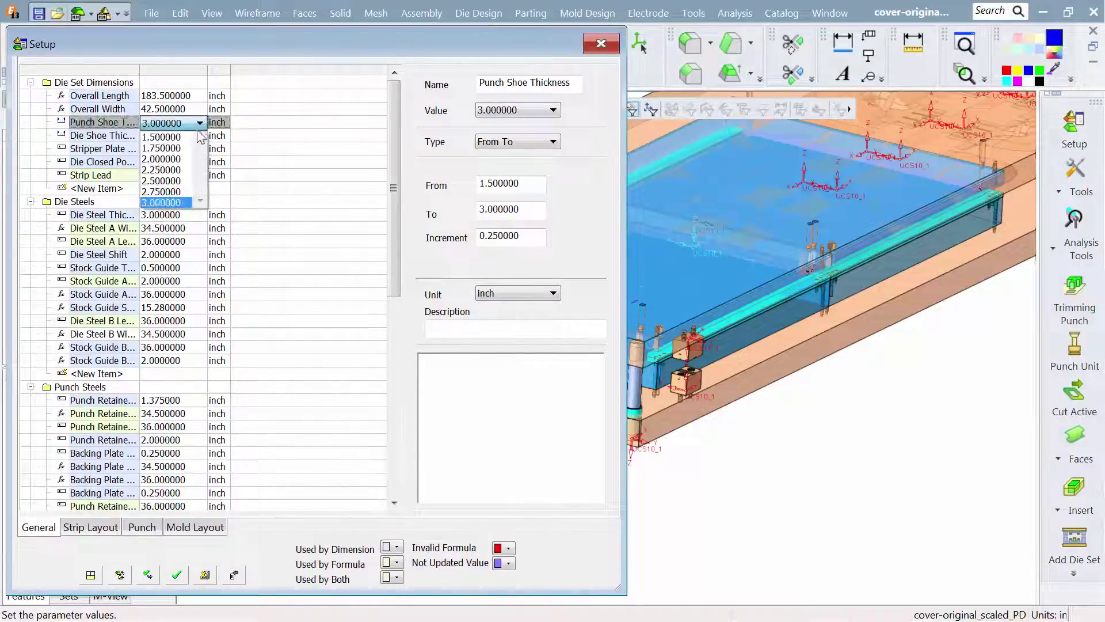
{"action": "left_click", "coordinate": [187, 183]}
{"action": "left_click", "coordinate": [197, 135]}
{"action": "left_click", "coordinate": [199, 136]}
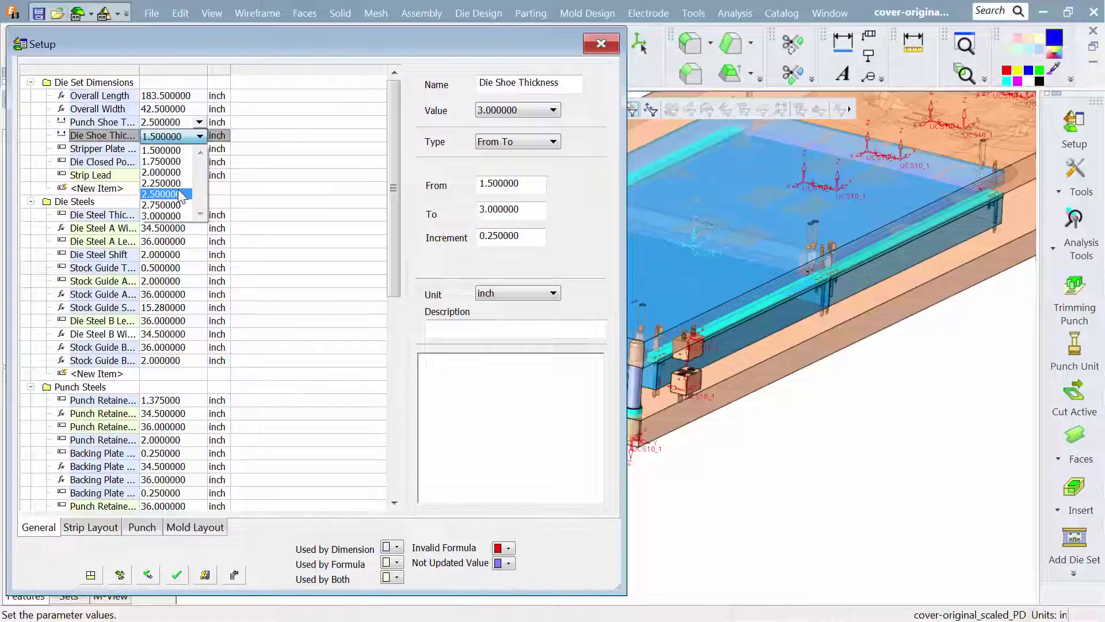
{"action": "left_click", "coordinate": [182, 194]}
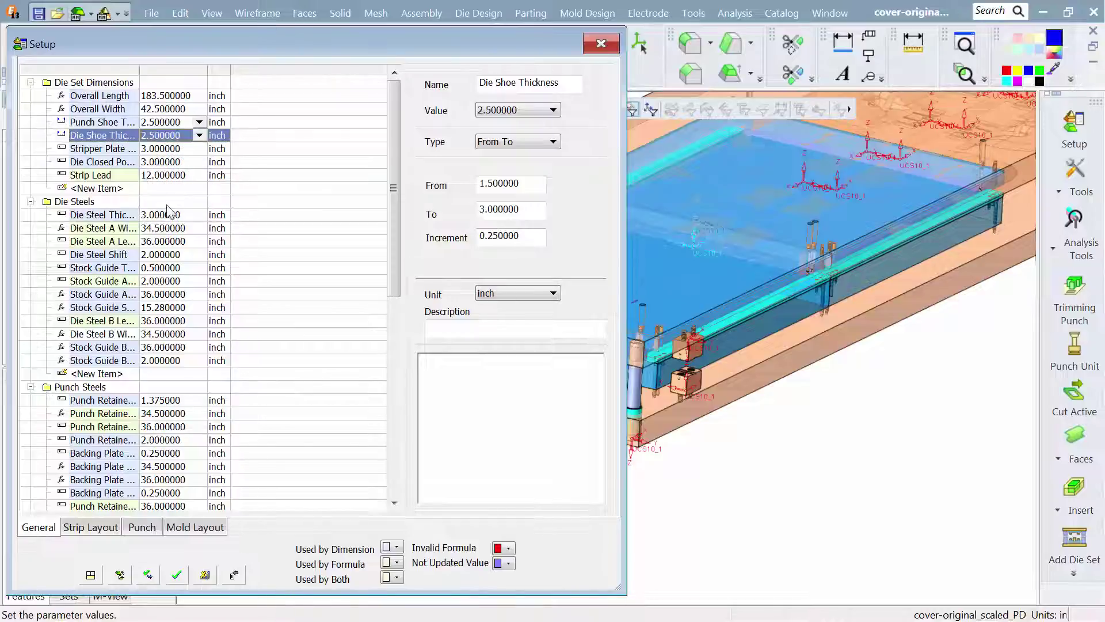
- Set the Die Steel A Length to 35 inches and the Die Steel B Length to 25 inches
{"action": "double_click", "coordinate": [148, 240]}
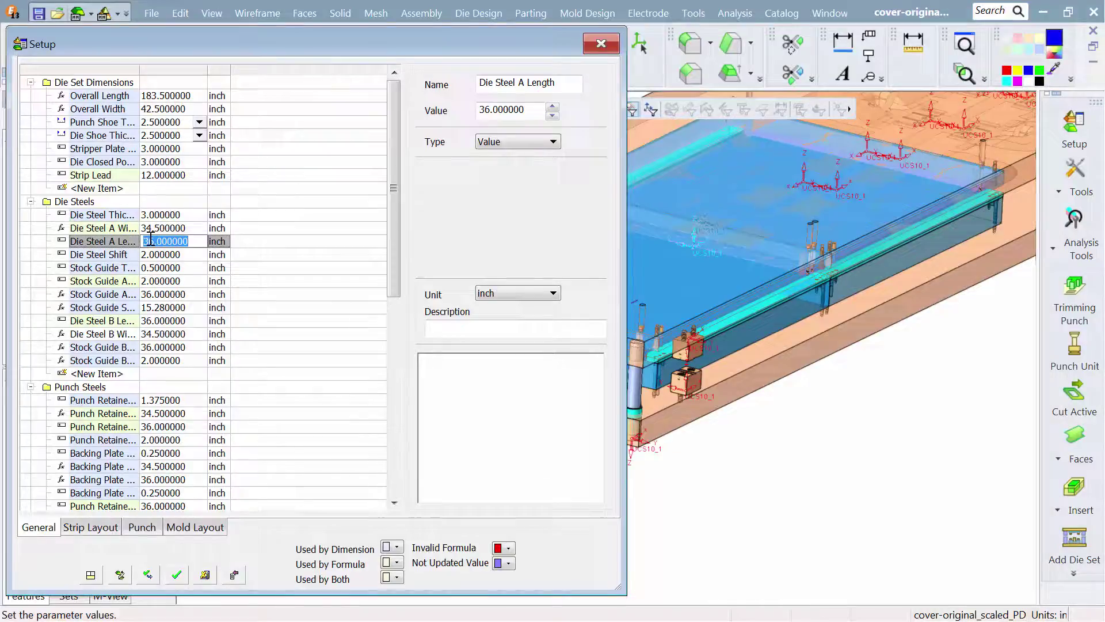
{"action": "type", "text": "35"}
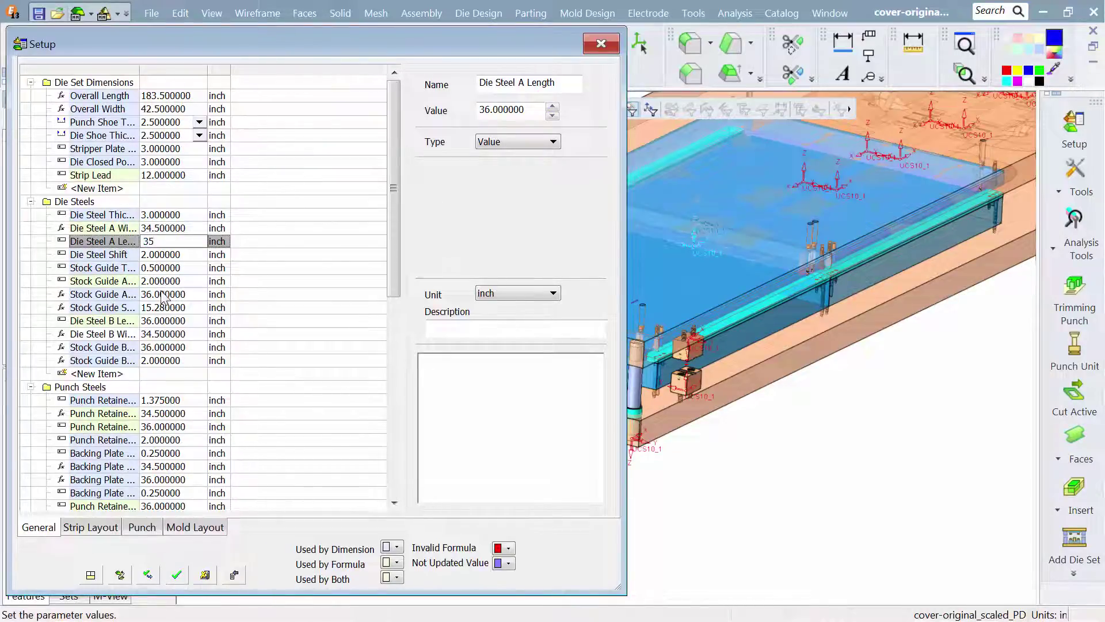
{"action": "left_click", "coordinate": [162, 294]}
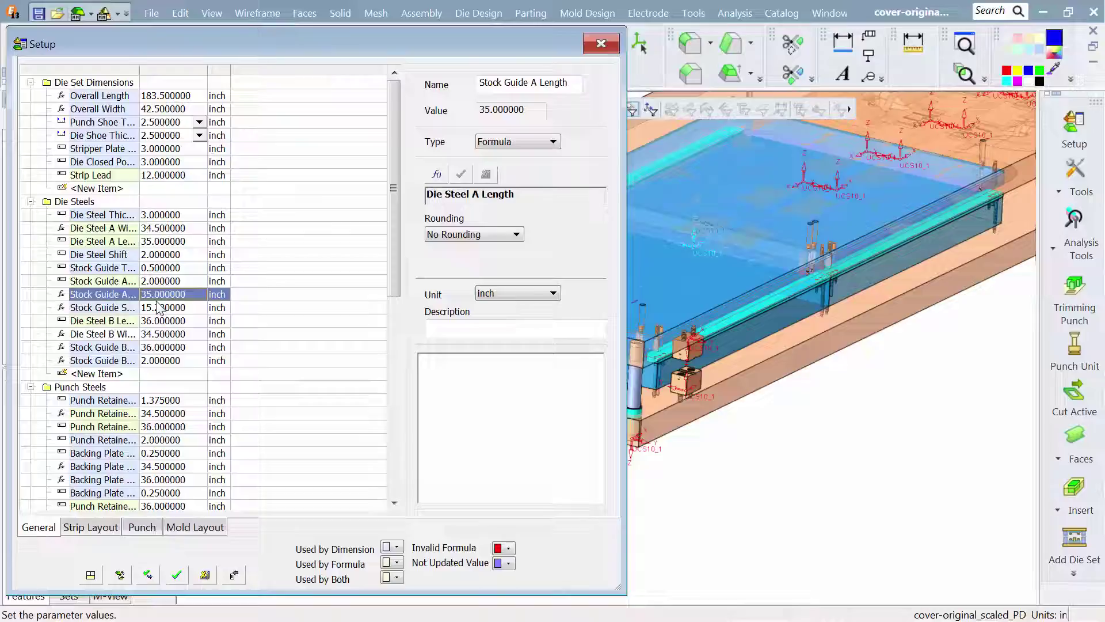
{"action": "left_click", "coordinate": [161, 320]}
{"action": "left_click", "coordinate": [161, 321]}
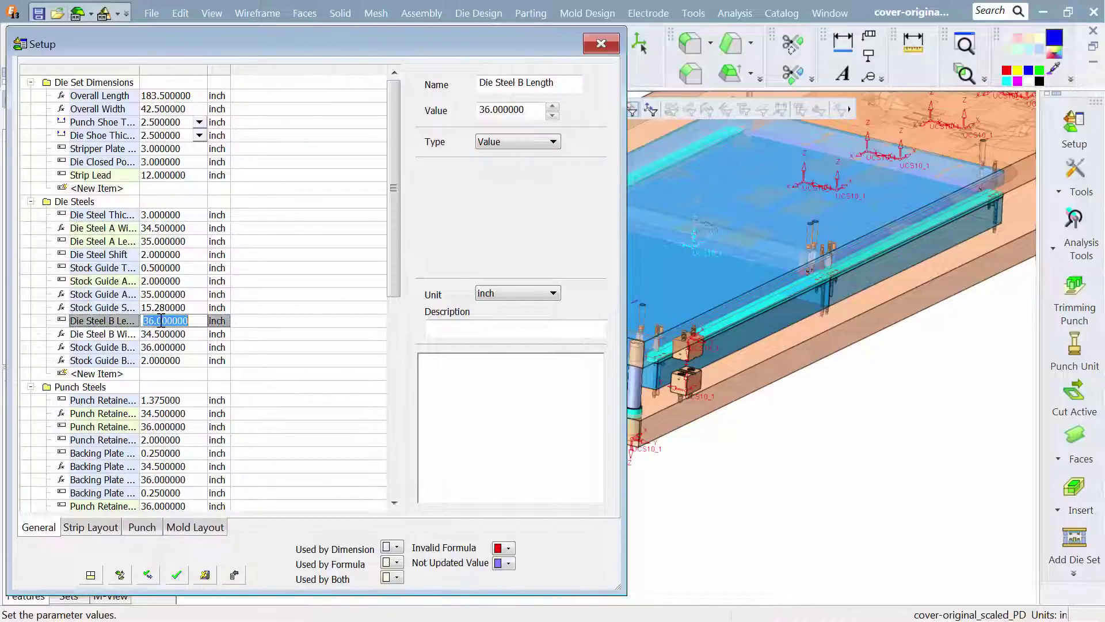
{"action": "type", "text": "25"}
{"action": "key", "text": "Return"}
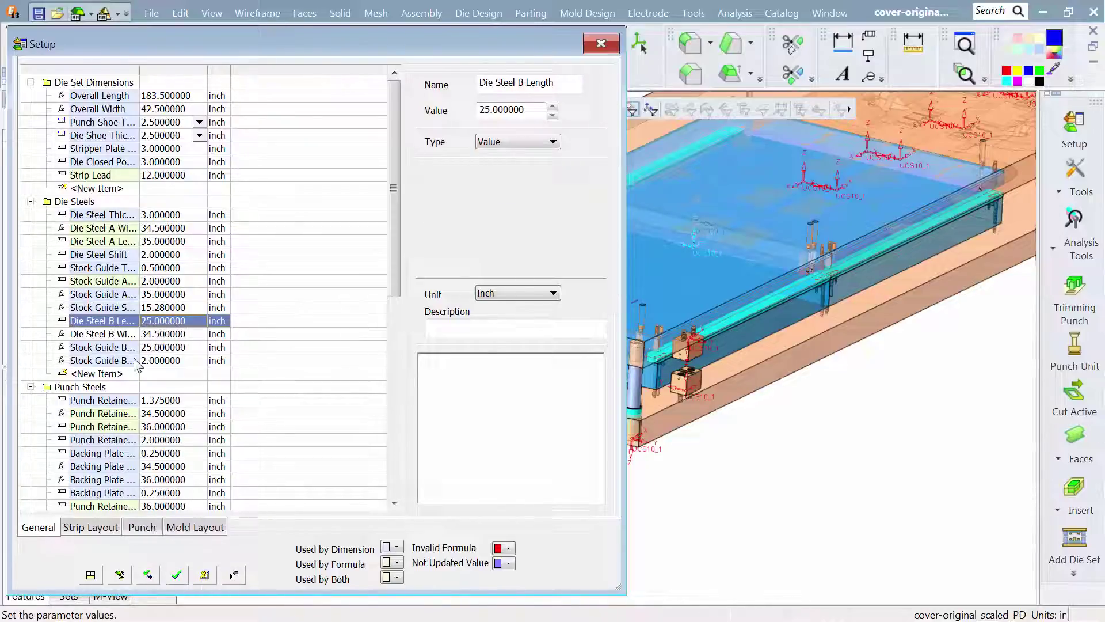
- Set the Punch Retainer A Length to 35 inches and the Punch Retainer B Length to 25 inches
{"action": "left_click", "coordinate": [154, 426]}
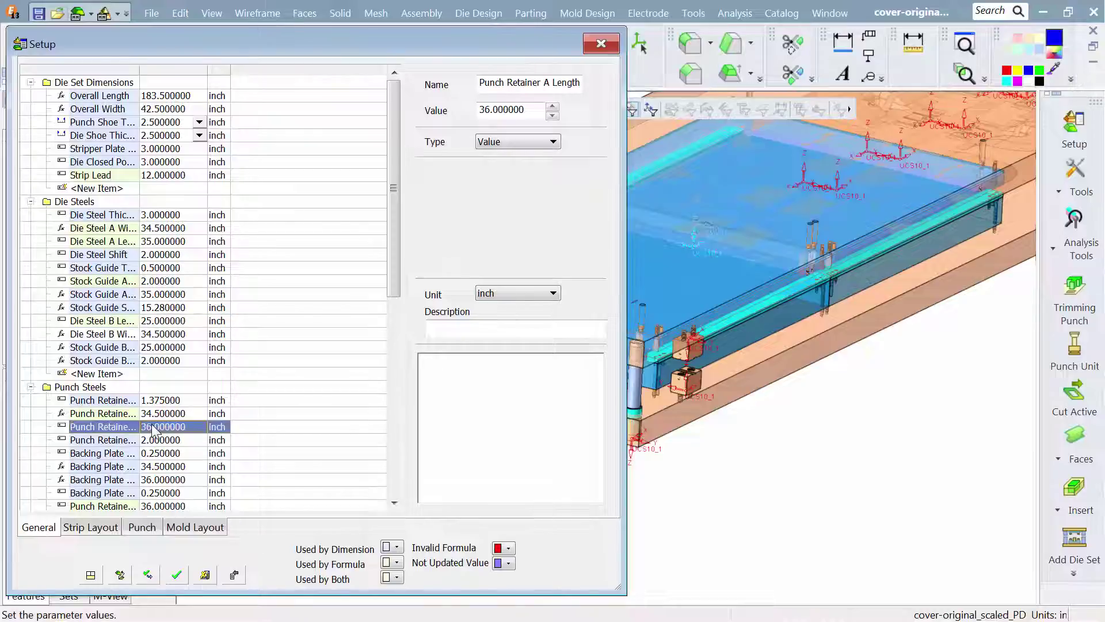
{"action": "left_click", "coordinate": [153, 427]}
{"action": "type", "text": "35"}
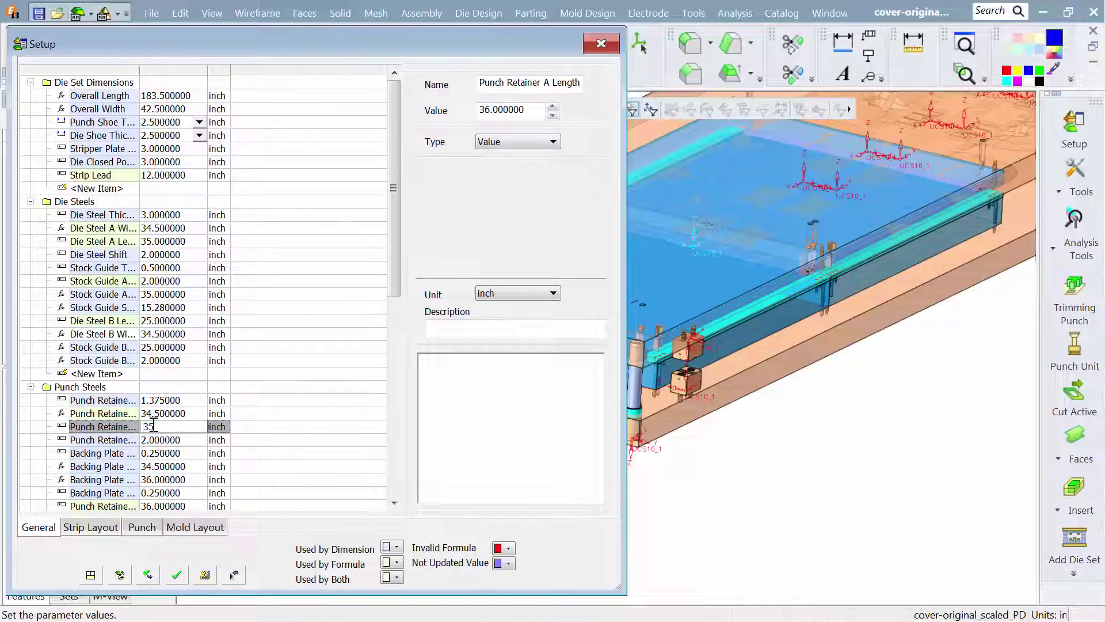
{"action": "key", "text": "Return"}
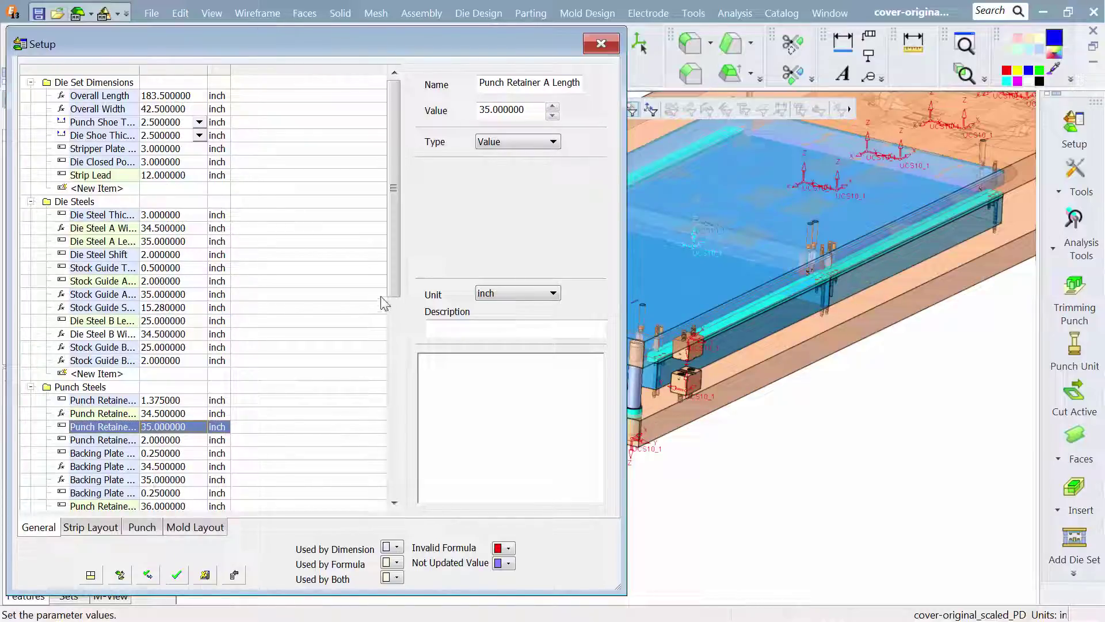
{"action": "left_click_drag", "start_coordinate": [399, 292], "coordinate": [353, 395]}
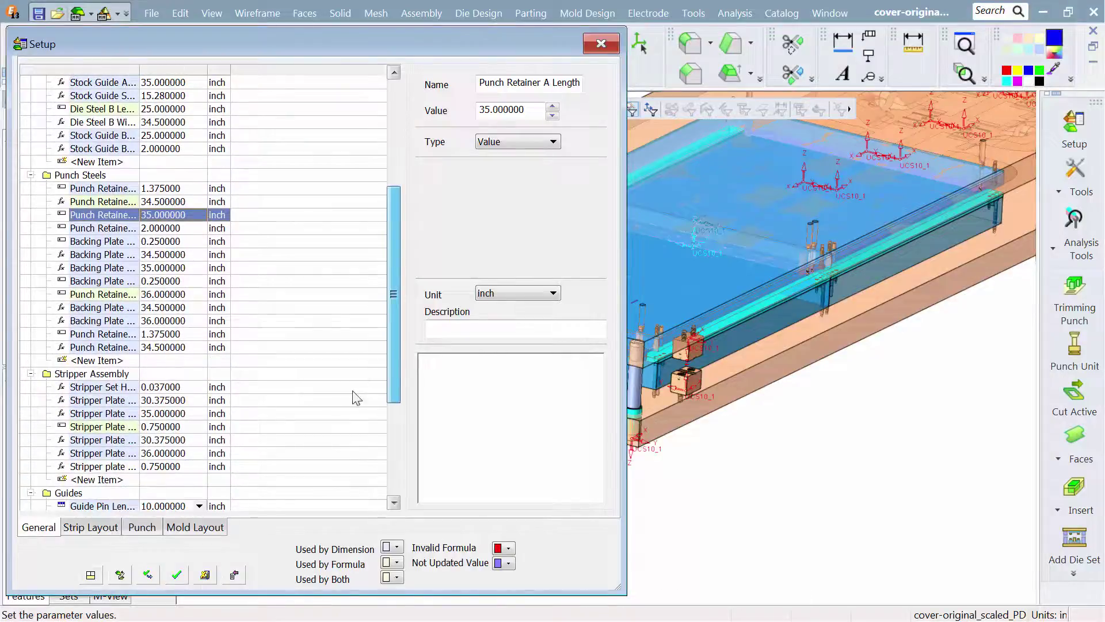
{"action": "left_click", "coordinate": [154, 295]}
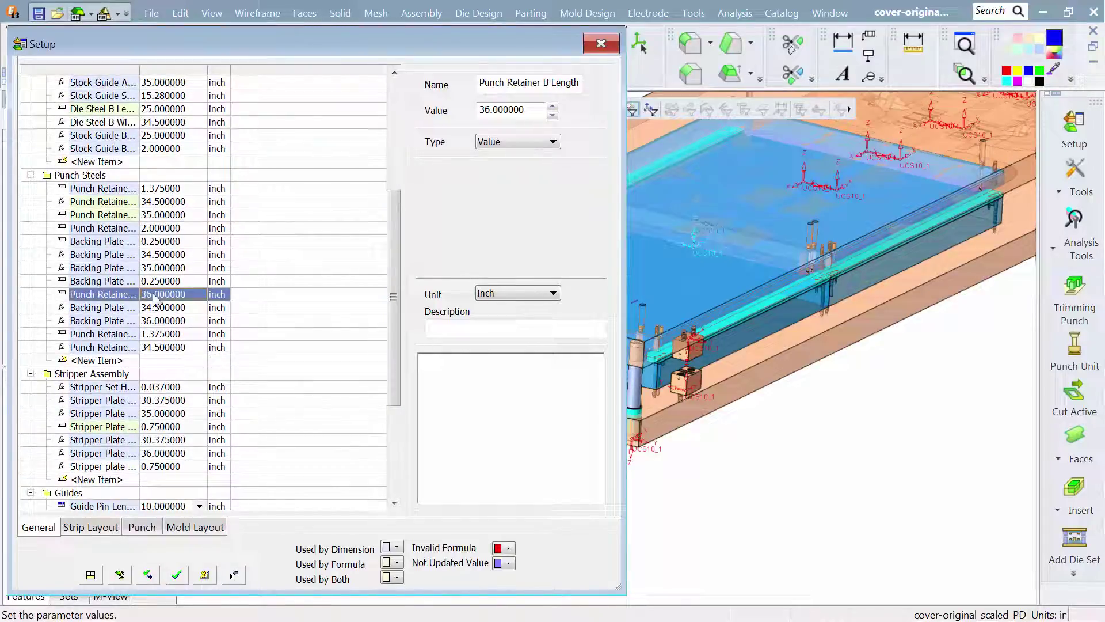
{"action": "left_click", "coordinate": [154, 295]}
{"action": "type", "text": "25"}
{"action": "key", "text": "Return"}
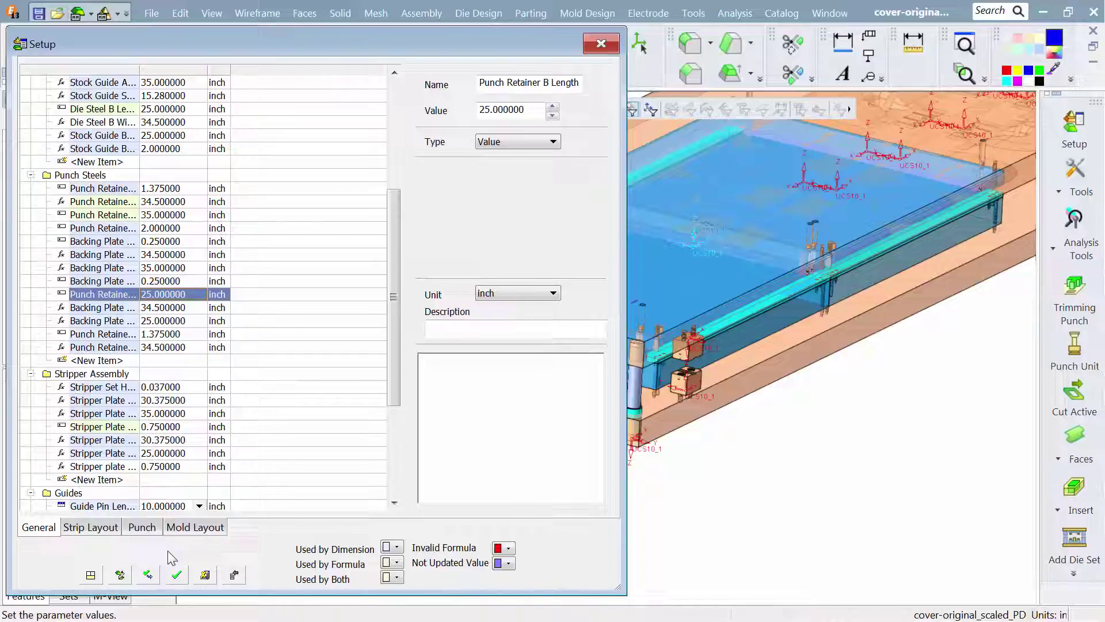
- Apply the edited setup parameters to the die set, narrowing the Setup dialog to expose more of the model
{"action": "middle_click_drag", "start_coordinate": [796, 347], "coordinate": [864, 398], "text": "ctrl"}
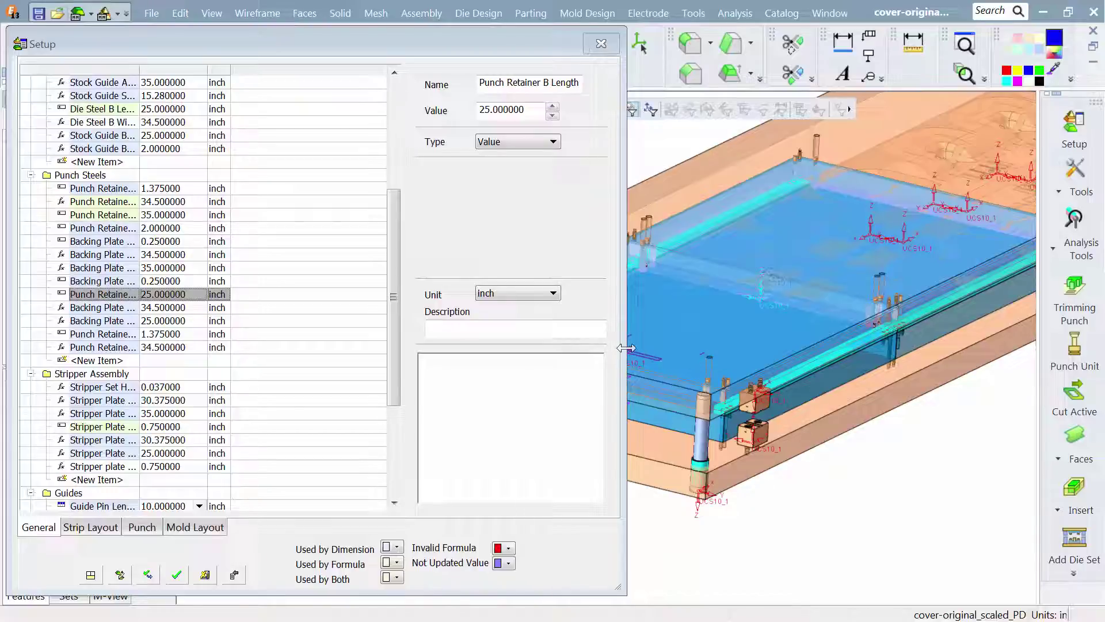
{"action": "left_click_drag", "start_coordinate": [625, 348], "coordinate": [477, 347]}
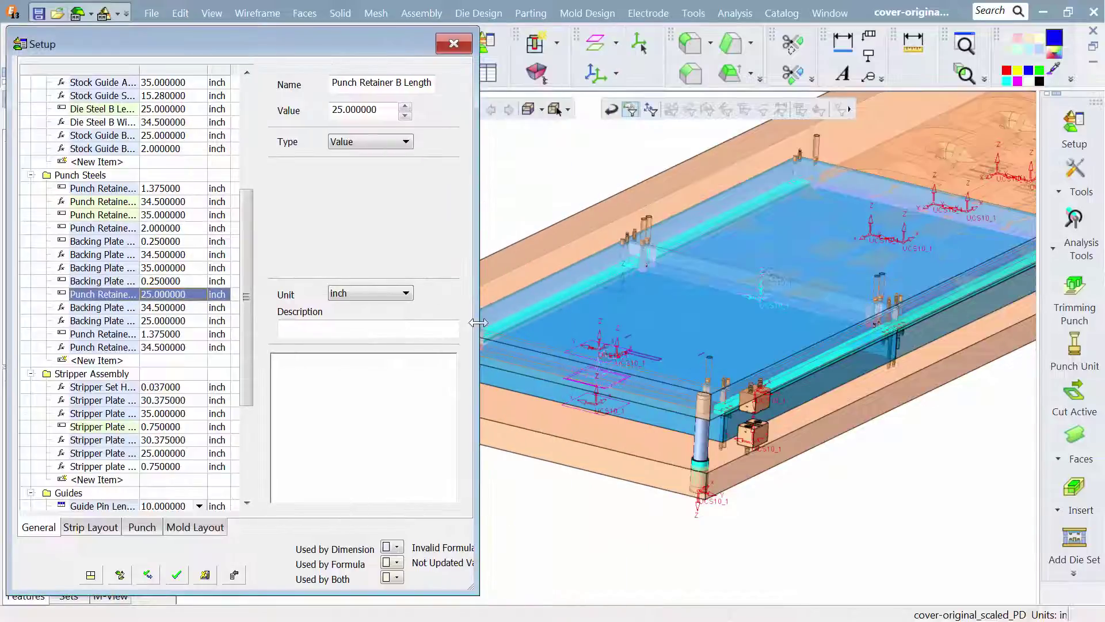
{"action": "left_click", "coordinate": [178, 577]}
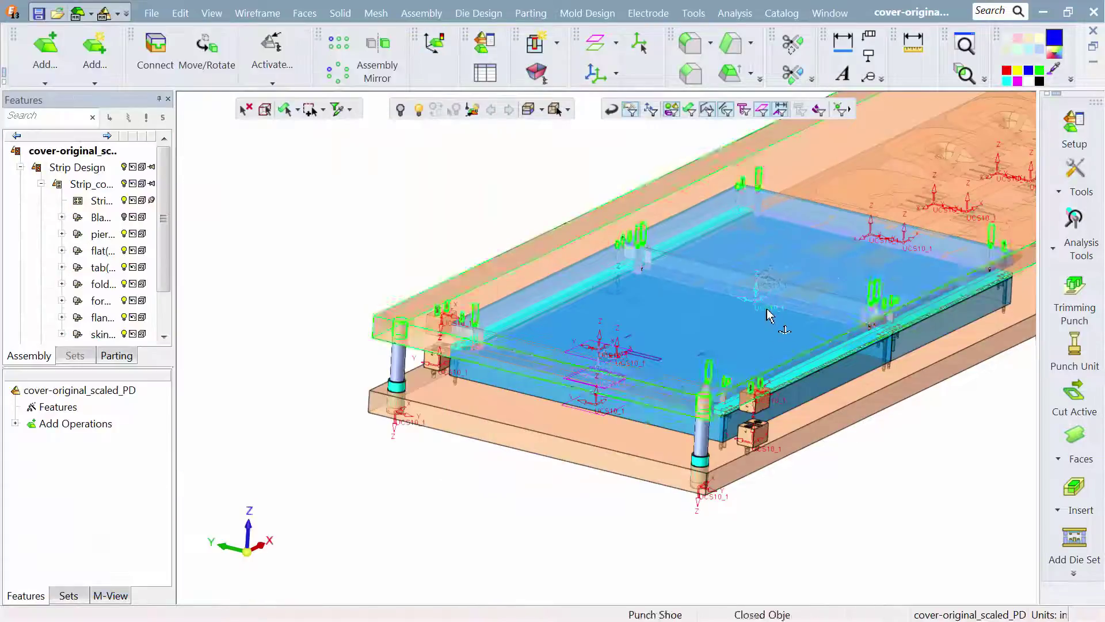
- Inspect the resized die set, temporarily hiding the punch assembly to examine the die steels and strip beneath it
{"action": "left_click_drag", "start_coordinate": [767, 310], "coordinate": [712, 344], "text": "ctrl"}
{"action": "middle_click_drag", "start_coordinate": [770, 320], "coordinate": [541, 365], "text": "ctrl"}
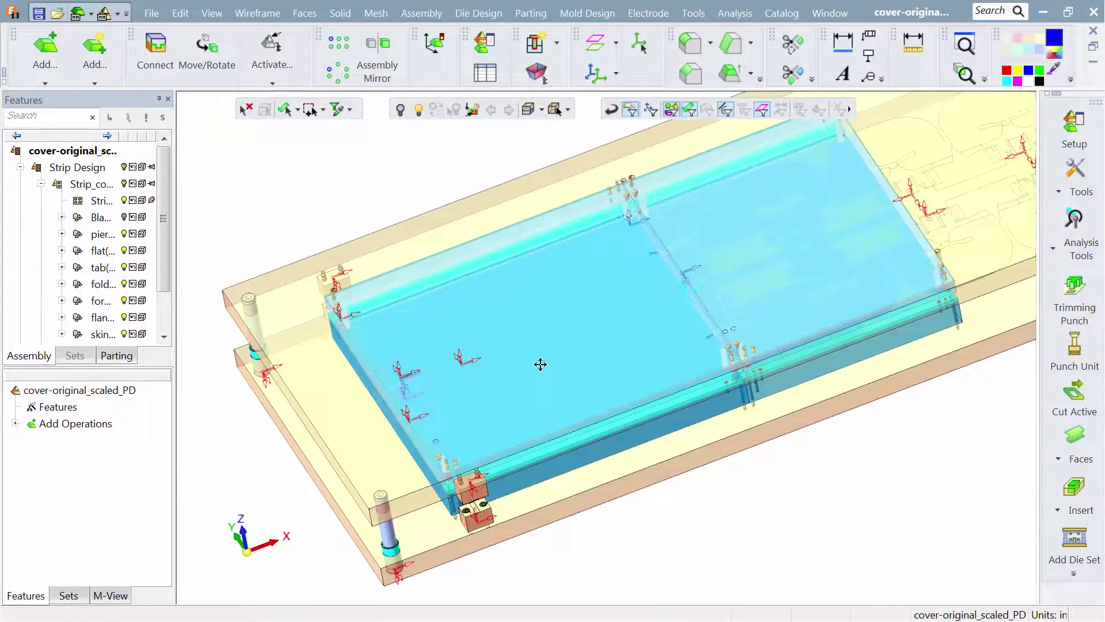
{"action": "scroll", "coordinate": [167, 292], "scroll_direction": "down", "scroll_amount": 1}
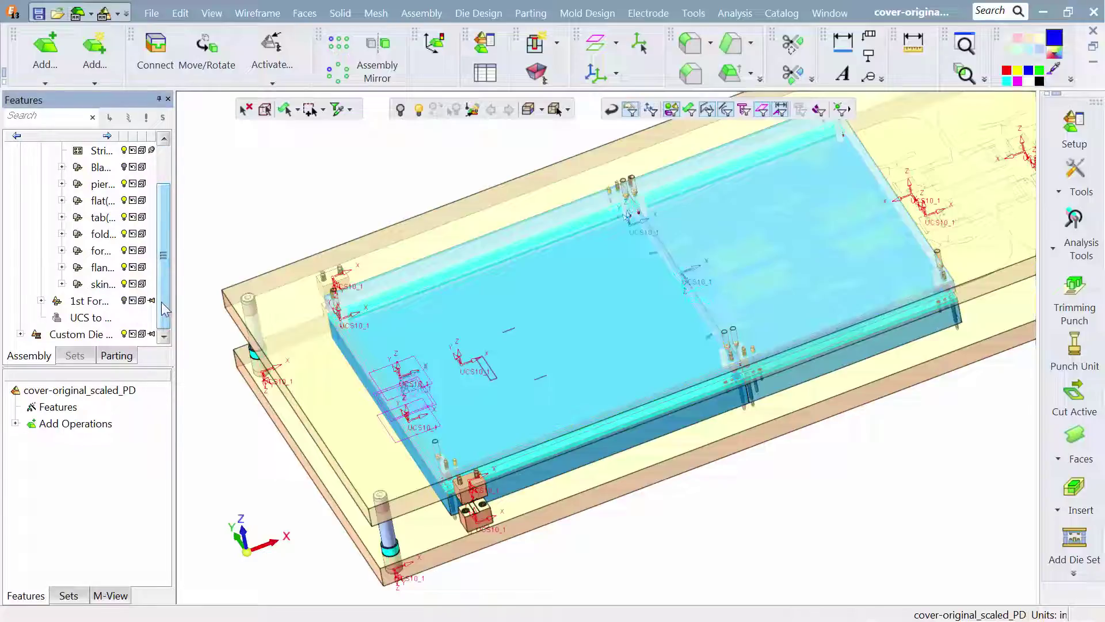
{"action": "left_click", "coordinate": [20, 334]}
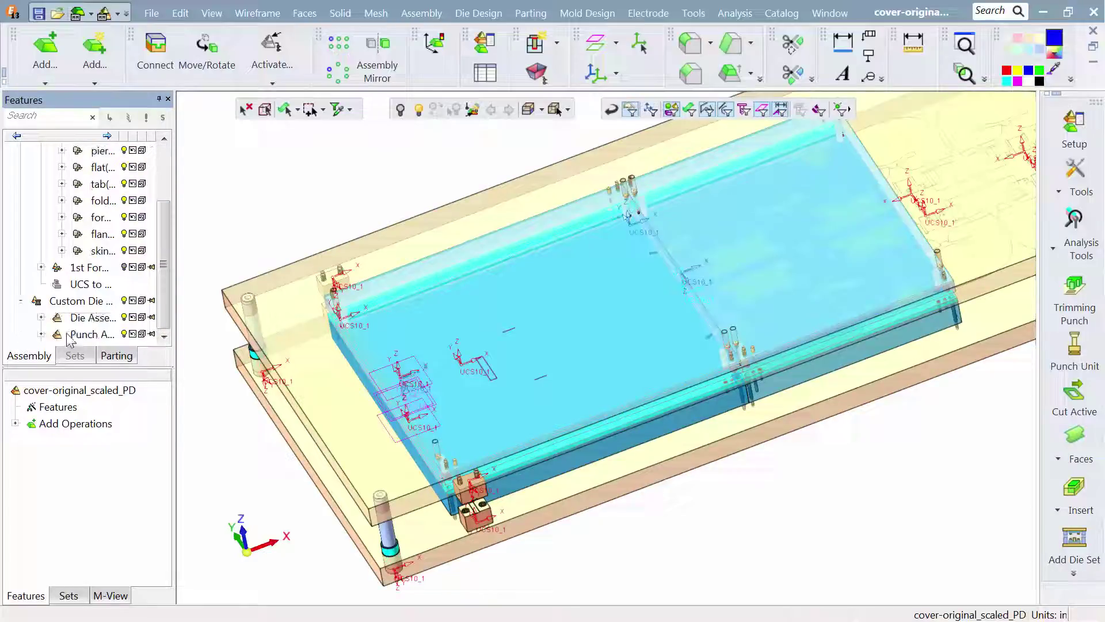
{"action": "left_click", "coordinate": [126, 334]}
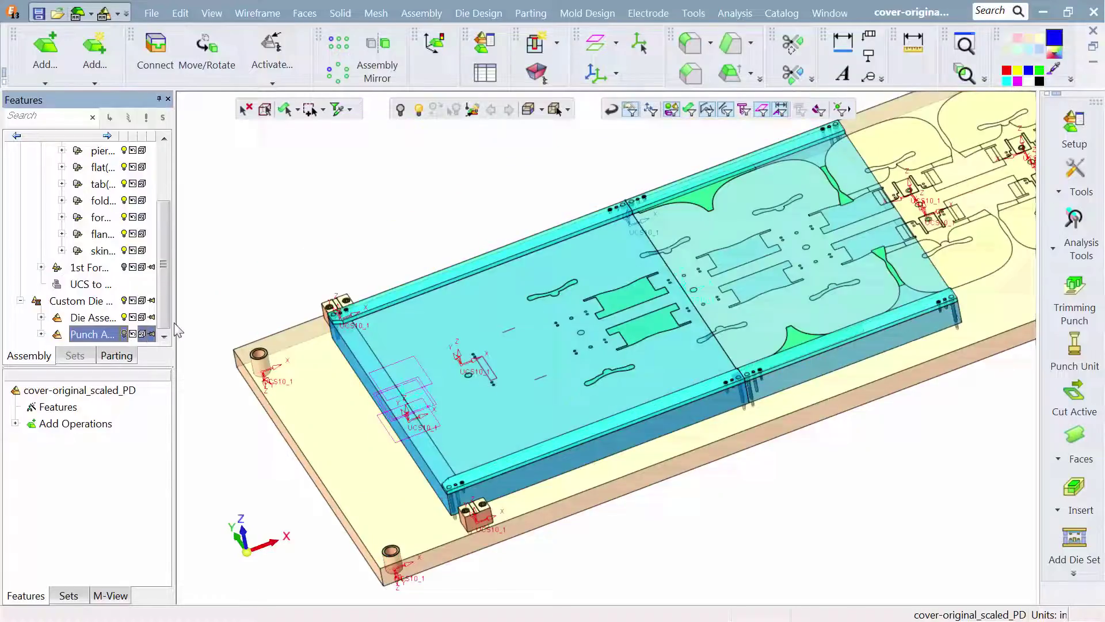
{"action": "mouse_move", "coordinate": [499, 275]}
{"action": "middle_mouse_down"}
{"action": "mouse_move", "coordinate": [484, 305]}
{"action": "mouse_move", "coordinate": [506, 291]}
{"action": "mouse_move", "coordinate": [513, 266]}
{"action": "middle_mouse_up"}
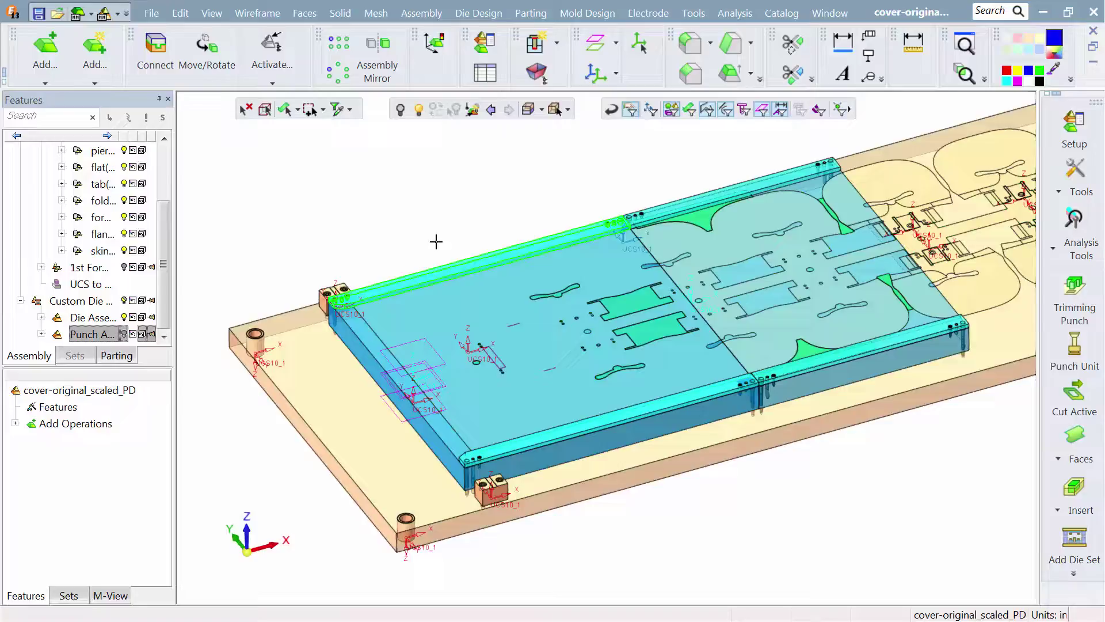
{"action": "left_click", "coordinate": [126, 337]}
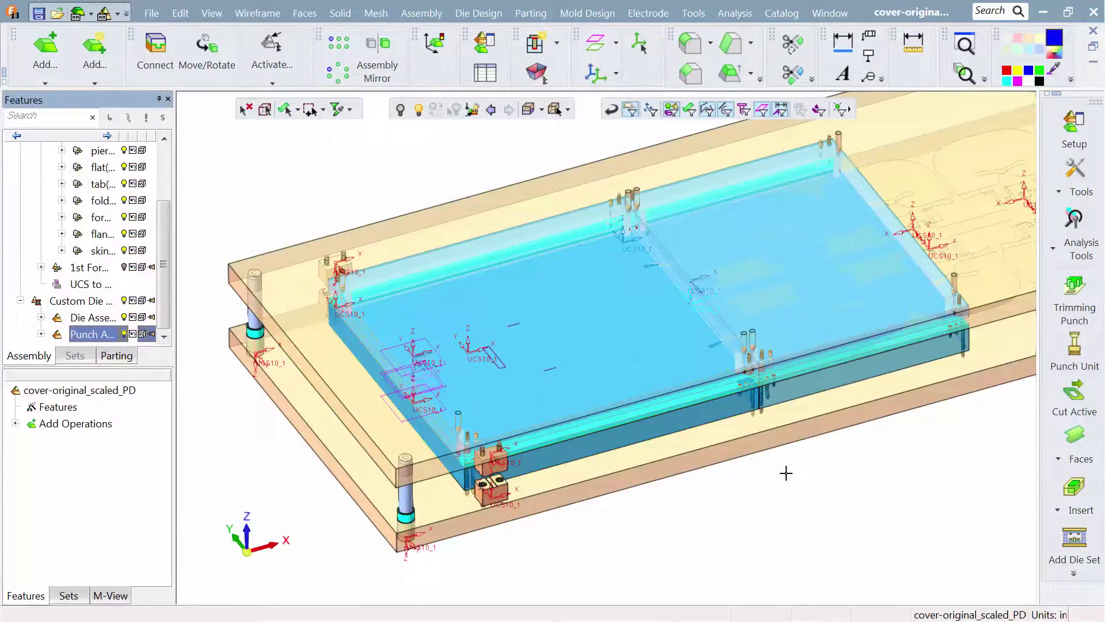
- Start a Trimming Punch feature that creates new parts, with Custom Die Set as the target assembly
{"action": "left_click", "coordinate": [1074, 297]}
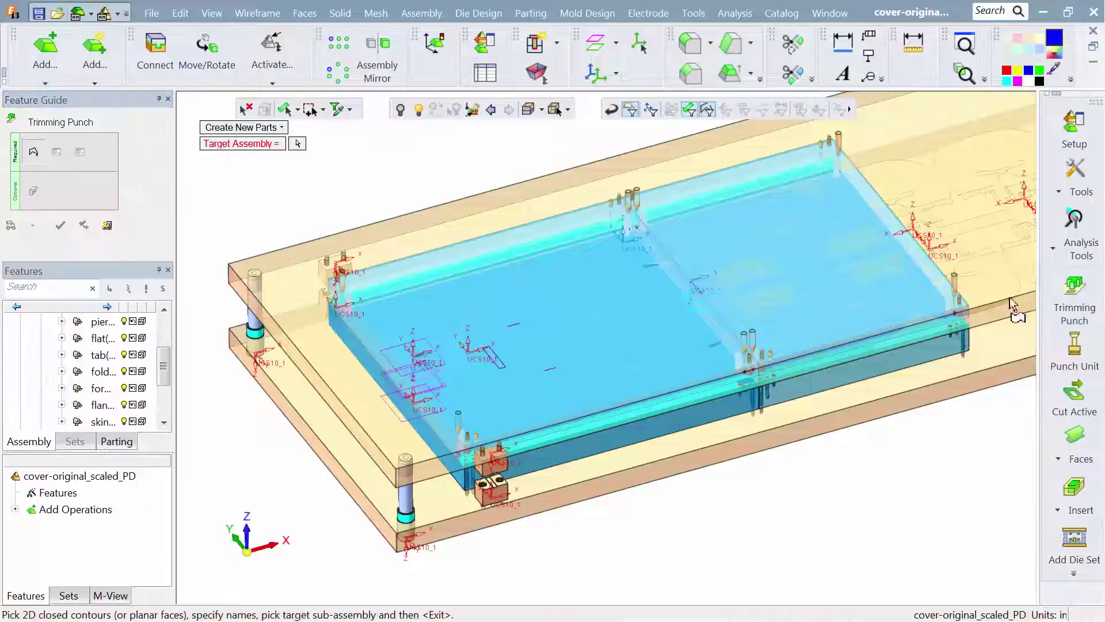
{"action": "left_click", "coordinate": [299, 148]}
{"action": "left_click_drag", "start_coordinate": [165, 371], "coordinate": [163, 403]}
{"action": "left_click", "coordinate": [92, 421]}
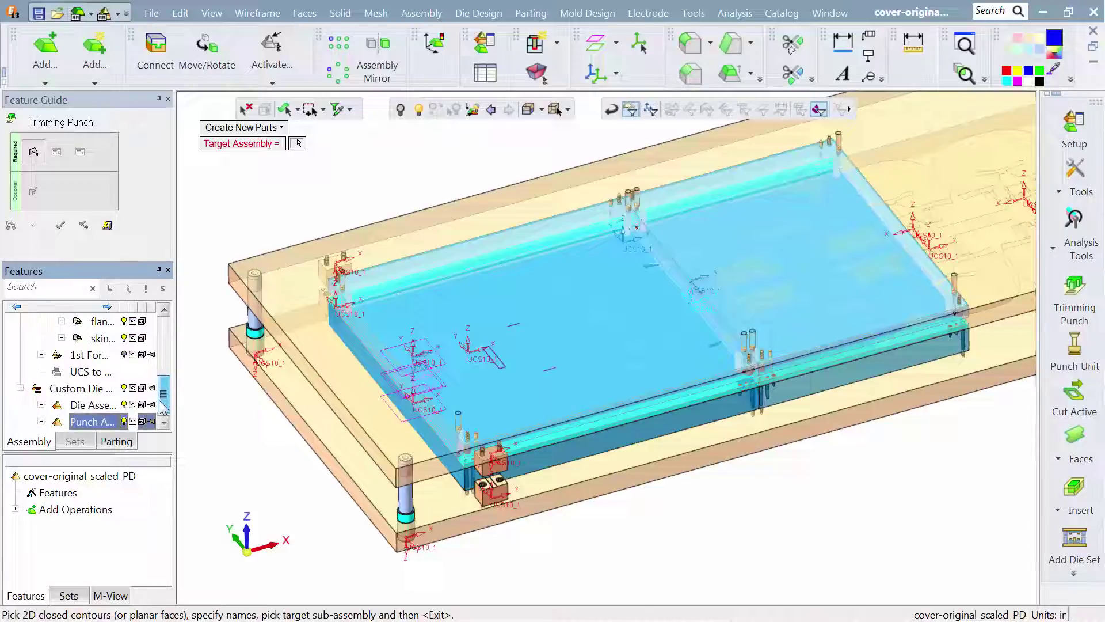
{"action": "left_click", "coordinate": [98, 394]}
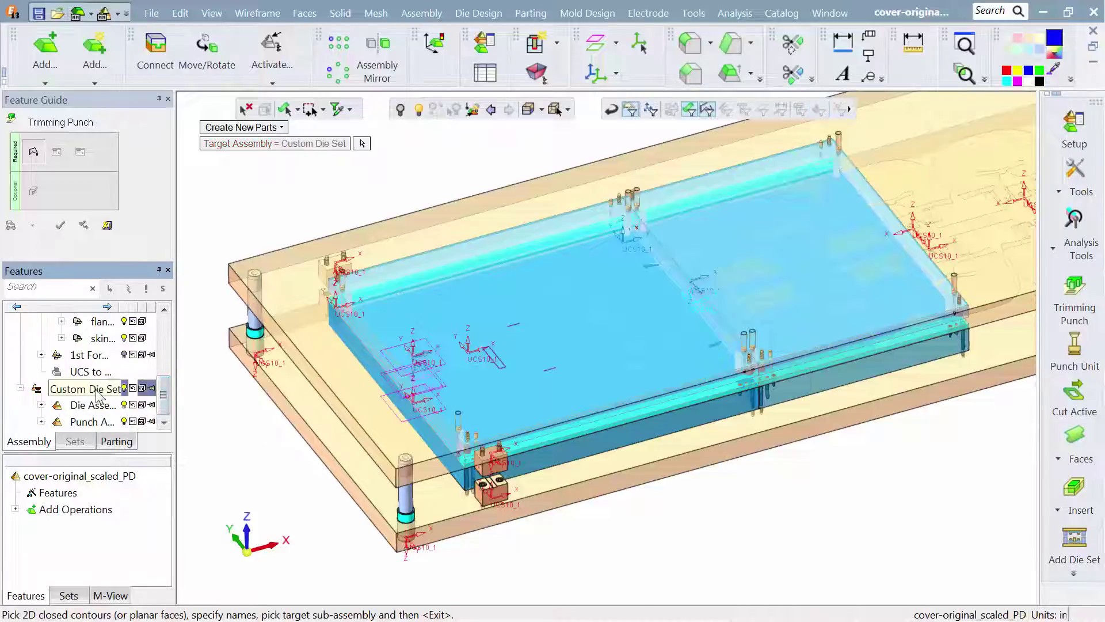
- Hide the punch assembly and pick the two narrow curved and two wide notched trim contours over Die Steel A
{"action": "left_click", "coordinate": [125, 423]}
{"action": "scroll", "coordinate": [600, 335], "scroll_direction": "up", "scroll_amount": 4}
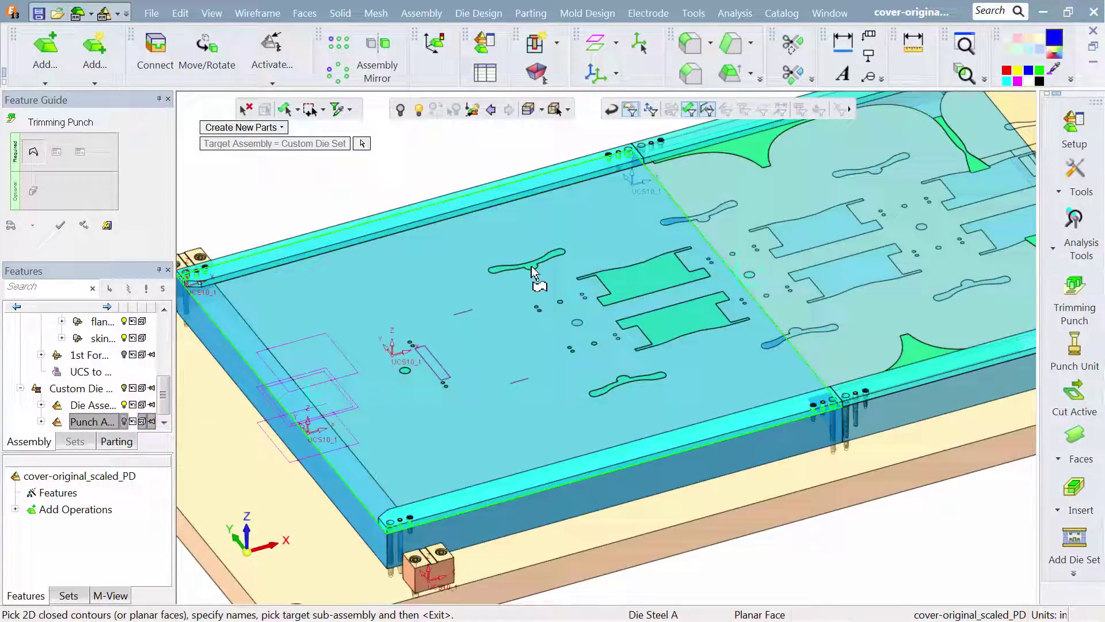
{"action": "left_click", "coordinate": [532, 270]}
{"action": "left_click", "coordinate": [630, 280]}
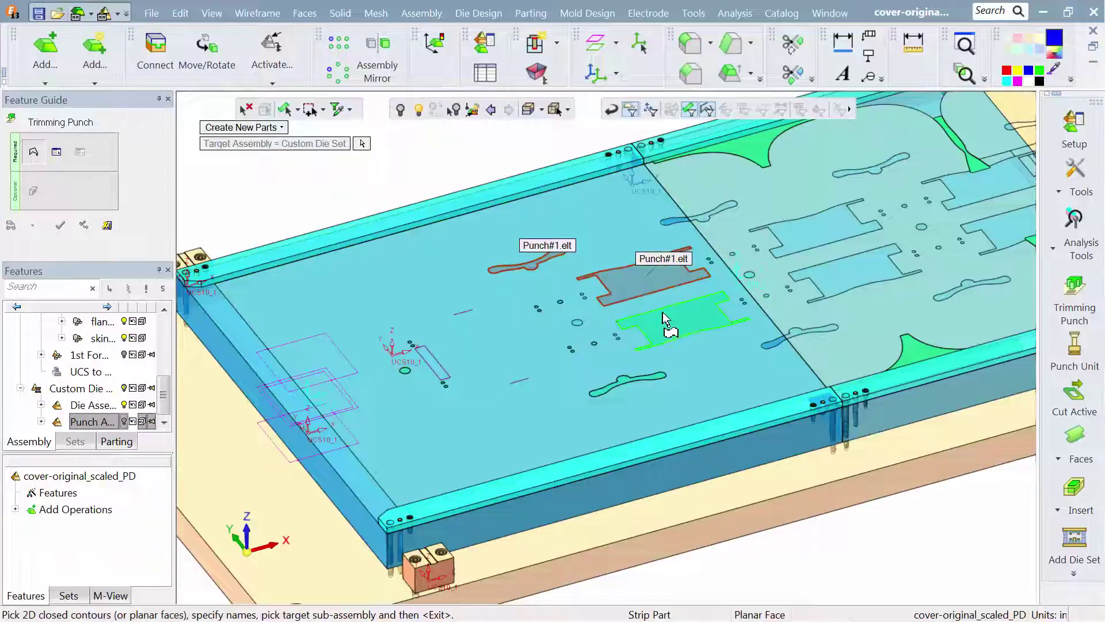
{"action": "left_click", "coordinate": [663, 320]}
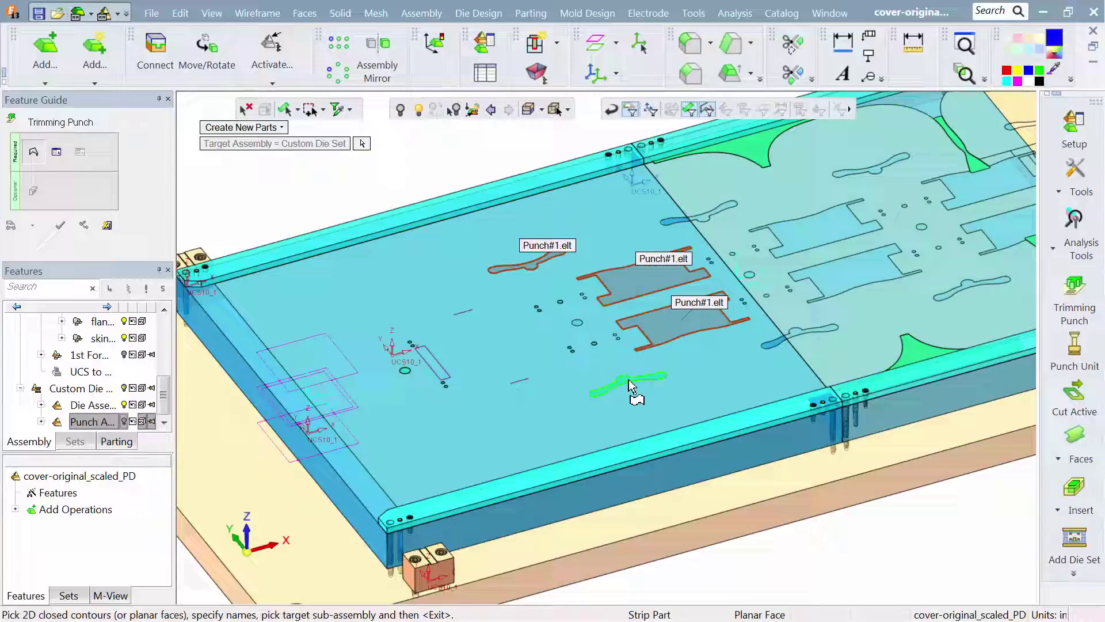
{"action": "left_click", "coordinate": [635, 381]}
- Add the four trim contours around the outer edges of the strip over Die Steel B and confirm the contour selection
{"action": "left_click", "coordinate": [925, 358]}
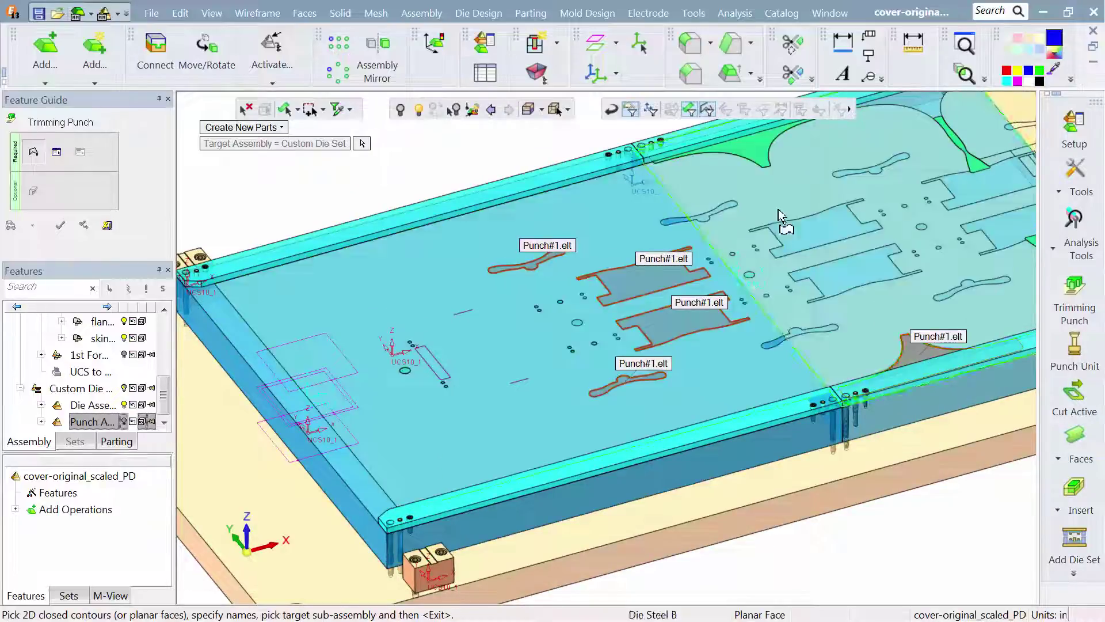
{"action": "left_click", "coordinate": [759, 160]}
{"action": "middle_click_drag", "start_coordinate": [827, 205], "coordinate": [616, 240]}
{"action": "left_click", "coordinate": [765, 208]}
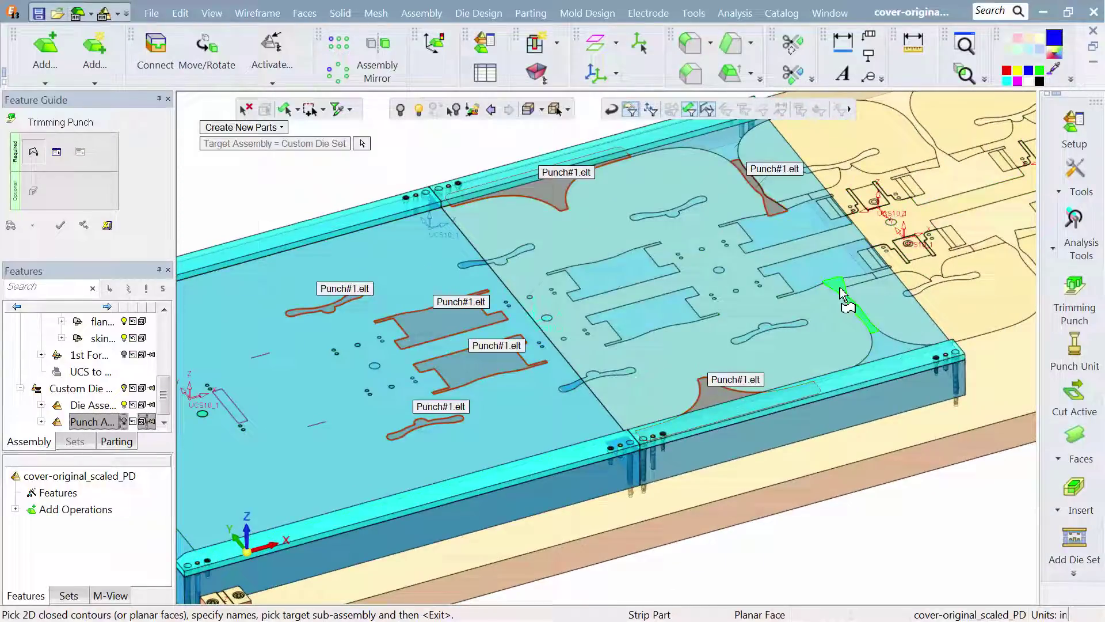
{"action": "left_click", "coordinate": [840, 294]}
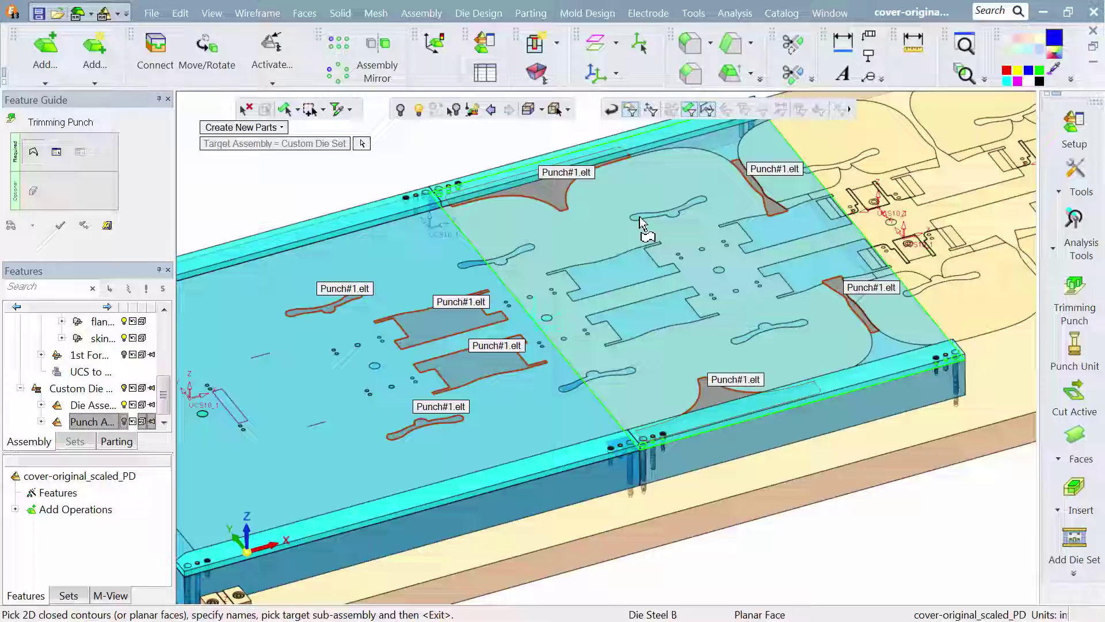
{"action": "right_click_drag", "start_coordinate": [641, 222], "coordinate": [660, 307], "text": "ctrl"}
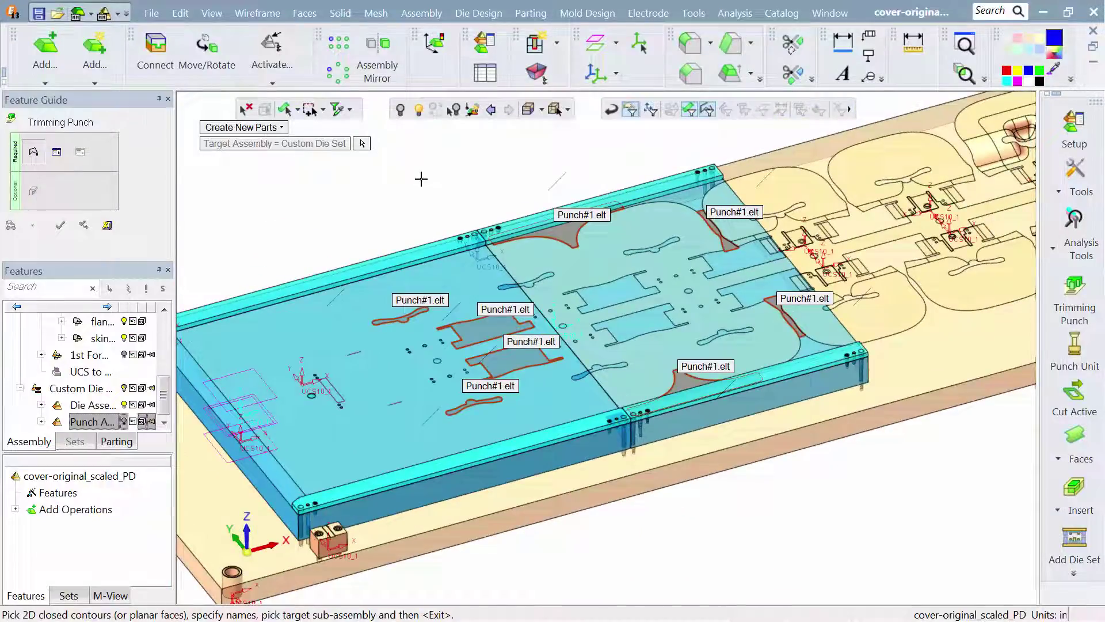
{"action": "middle_click", "coordinate": [416, 177]}
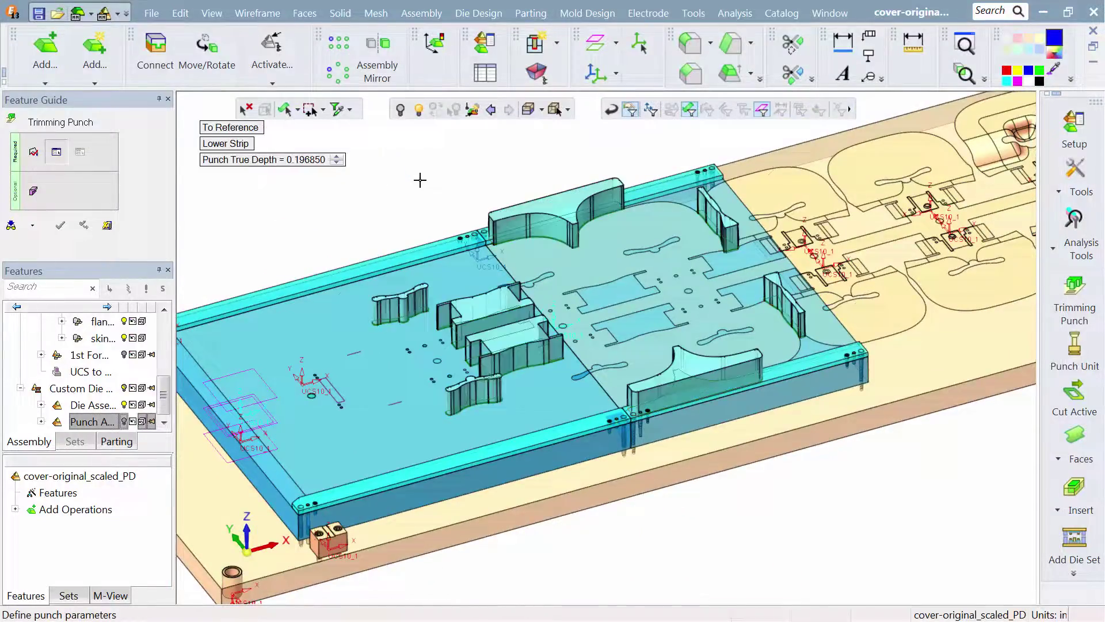
{"action": "mouse_move", "coordinate": [449, 233]}
{"action": "middle_mouse_down"}
{"action": "mouse_move", "coordinate": [446, 202]}
{"action": "mouse_move", "coordinate": [459, 215]}
{"action": "middle_mouse_up"}
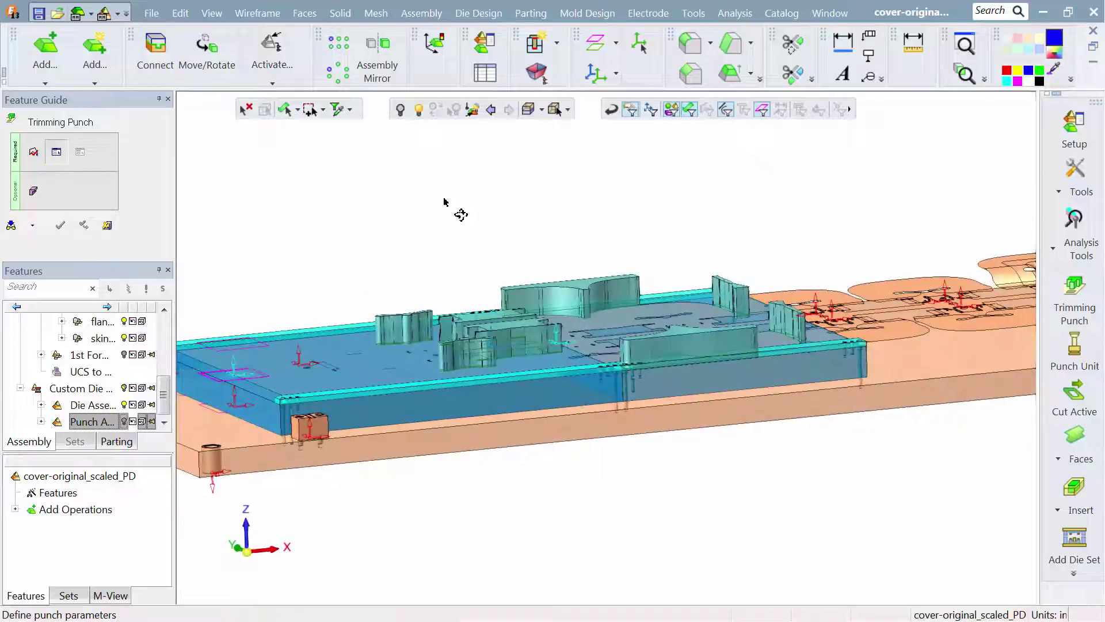
- Show the punch assembly instead of the die assembly and set the trimming punches' Punch True Depth to 0.25
{"action": "left_click", "coordinate": [123, 422]}
{"action": "left_click", "coordinate": [125, 405]}
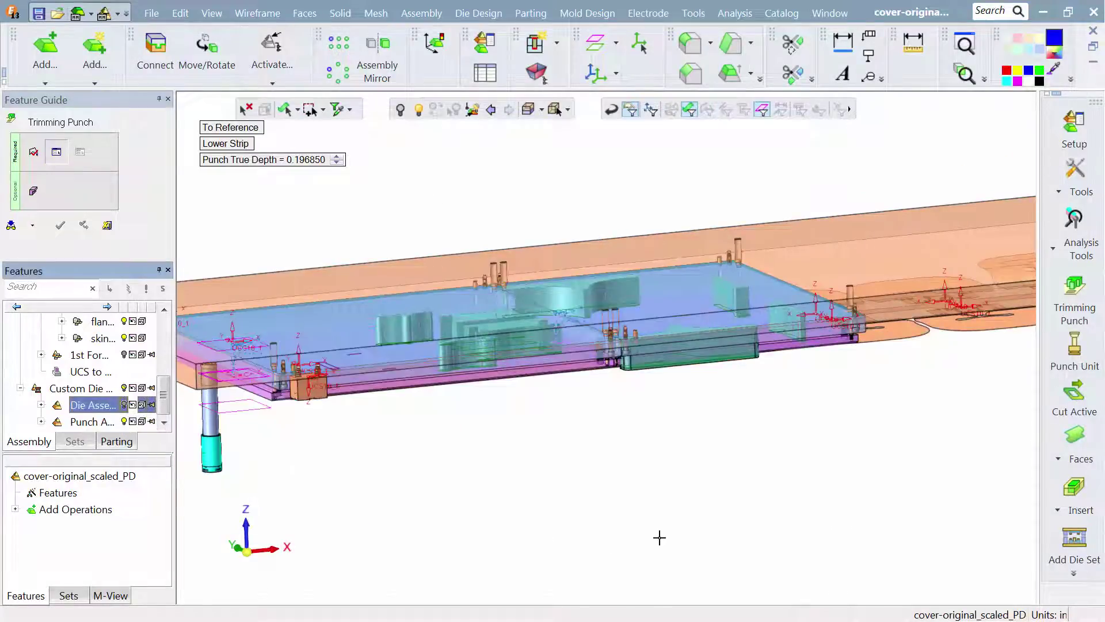
{"action": "scroll", "coordinate": [674, 426], "scroll_direction": "up", "scroll_amount": 5}
{"action": "middle_click_drag", "start_coordinate": [651, 354], "coordinate": [634, 359]}
{"action": "left_click", "coordinate": [297, 161]}
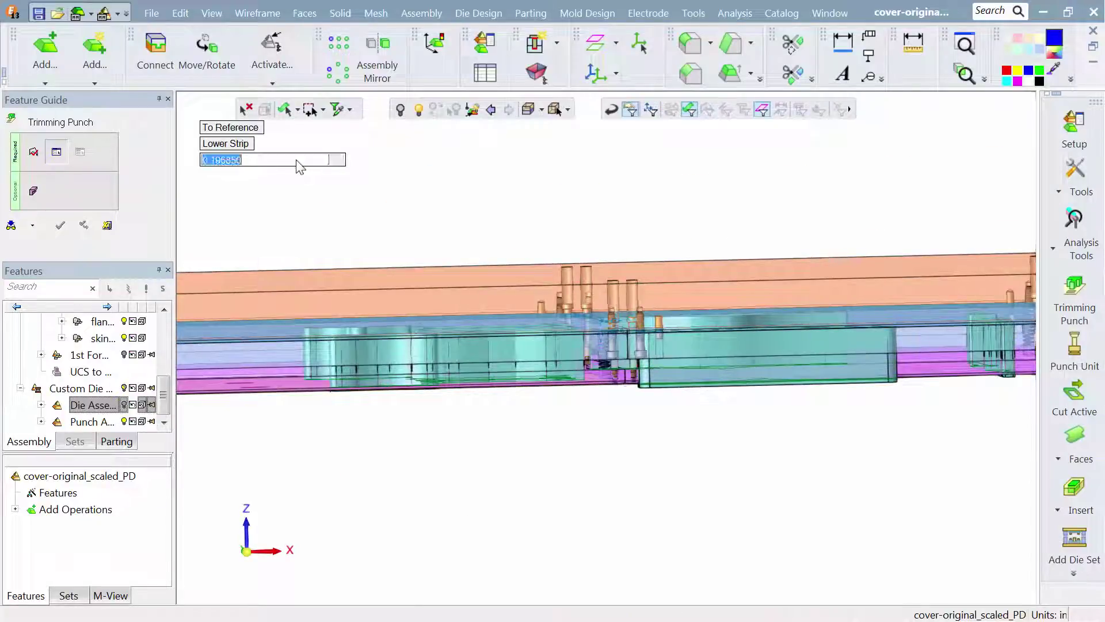
{"action": "type", "text": ".25"}
{"action": "key", "text": "Return"}
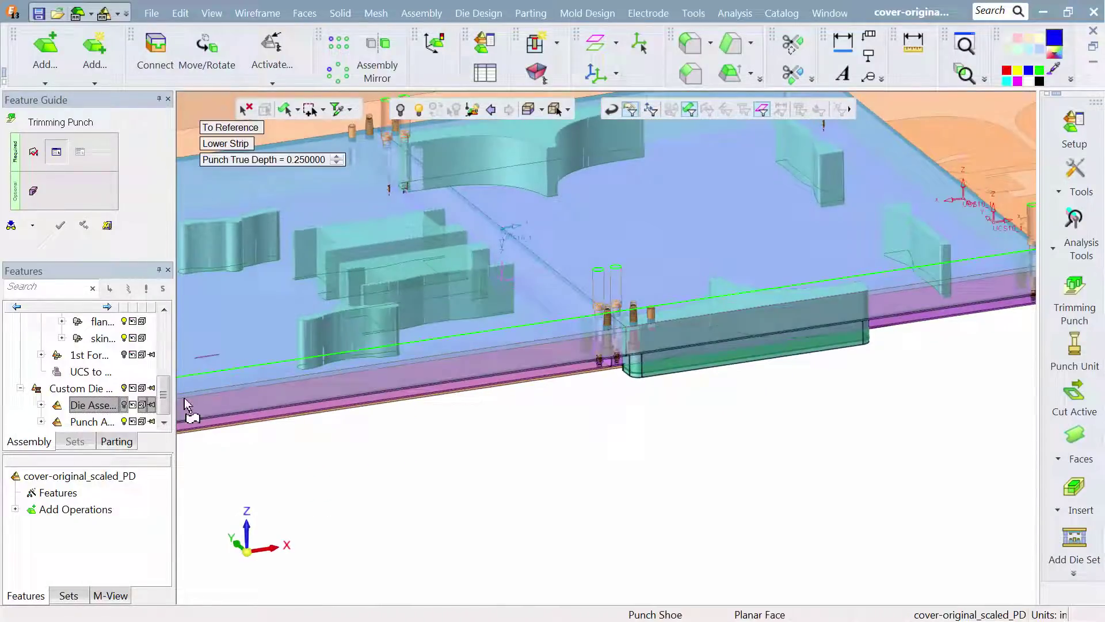
- Show the die assembly again, proceed to the cutting objects, and enable cutting for both stock guides
{"action": "left_click", "coordinate": [125, 407]}
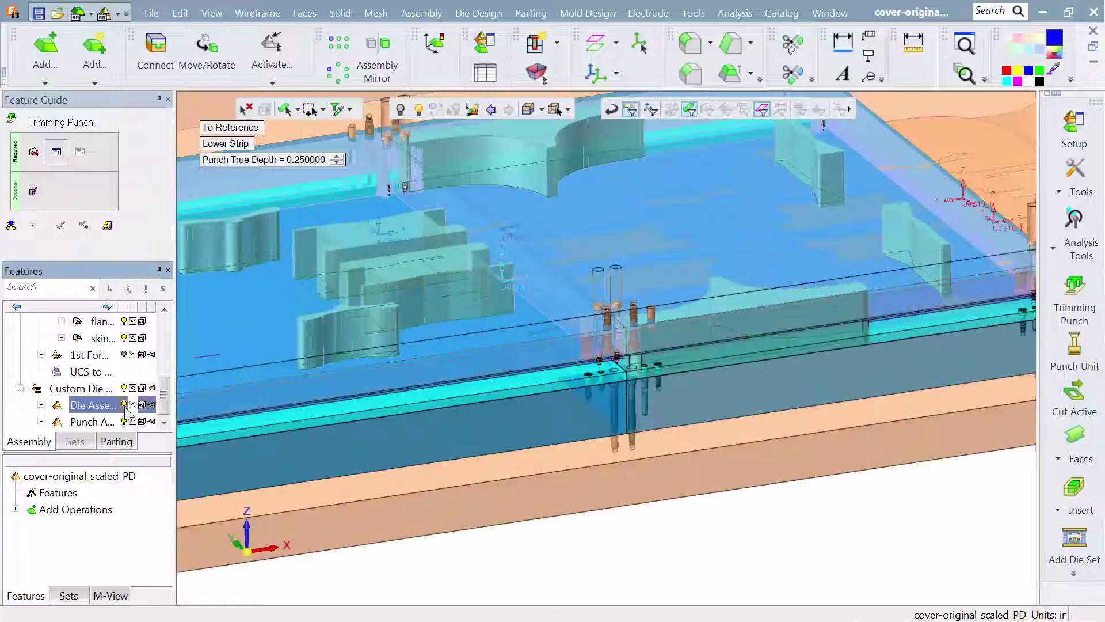
{"action": "middle_click", "coordinate": [283, 311]}
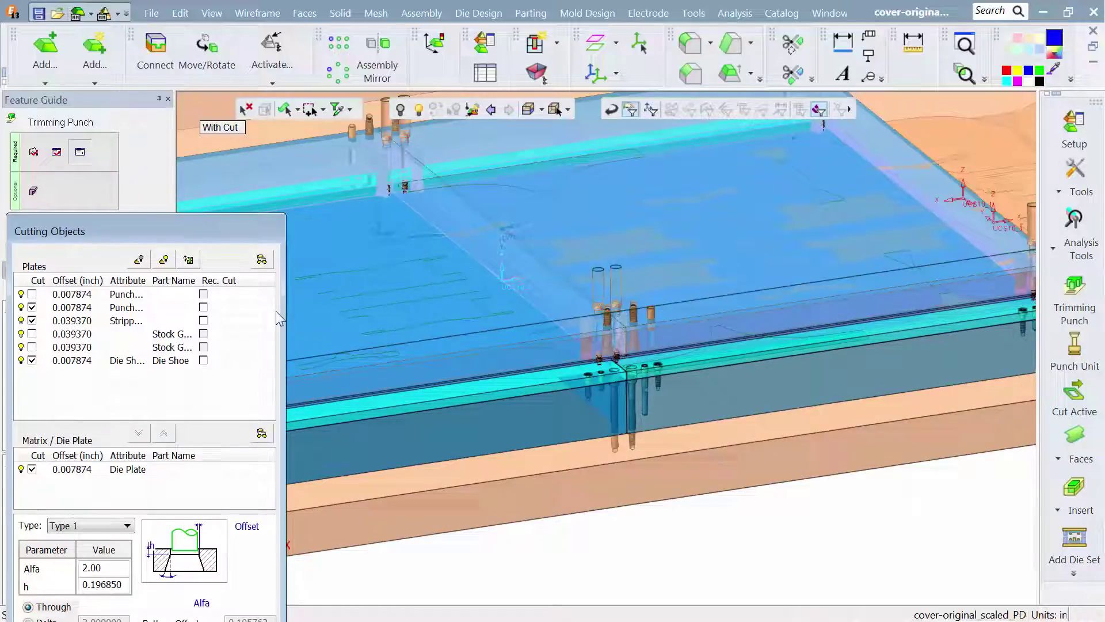
{"action": "left_click_drag", "start_coordinate": [208, 239], "coordinate": [322, 129]}
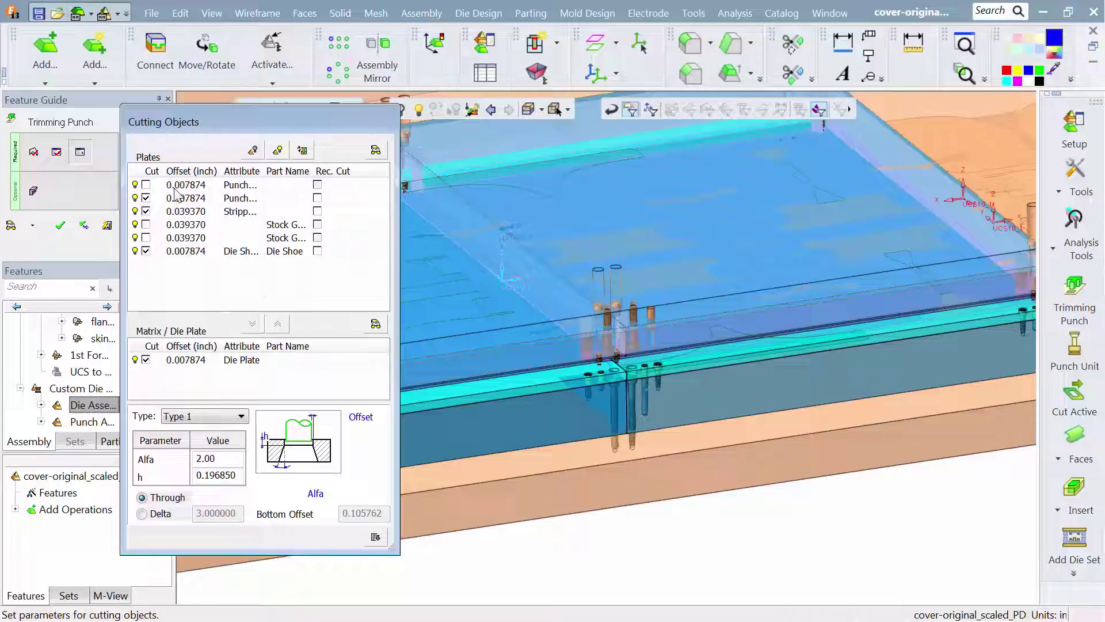
{"action": "left_click", "coordinate": [175, 227]}
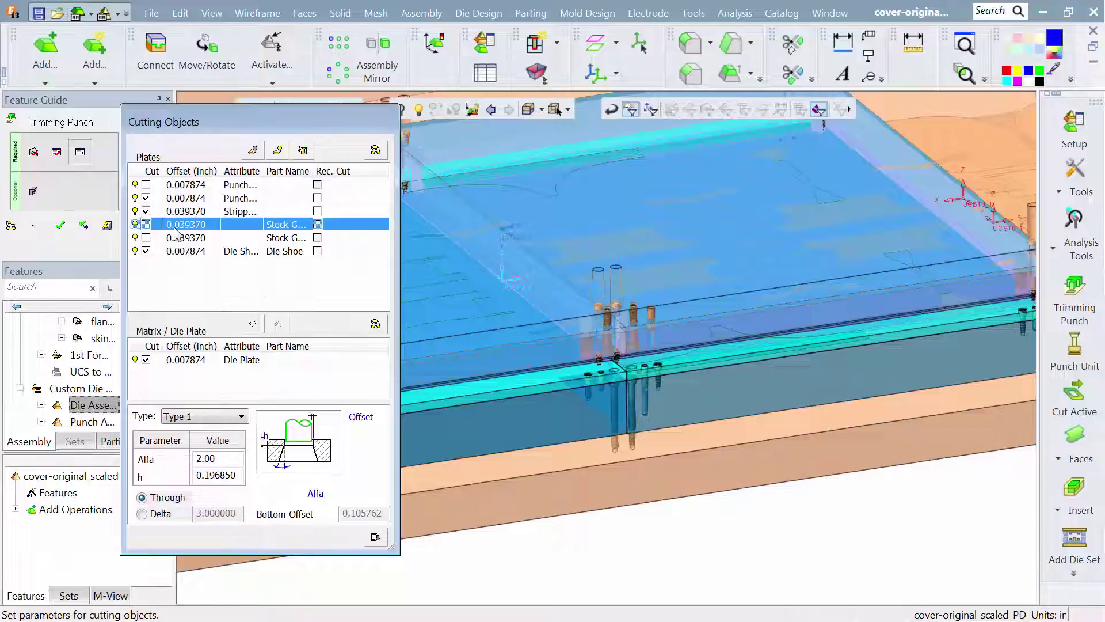
{"action": "left_click", "coordinate": [145, 238]}
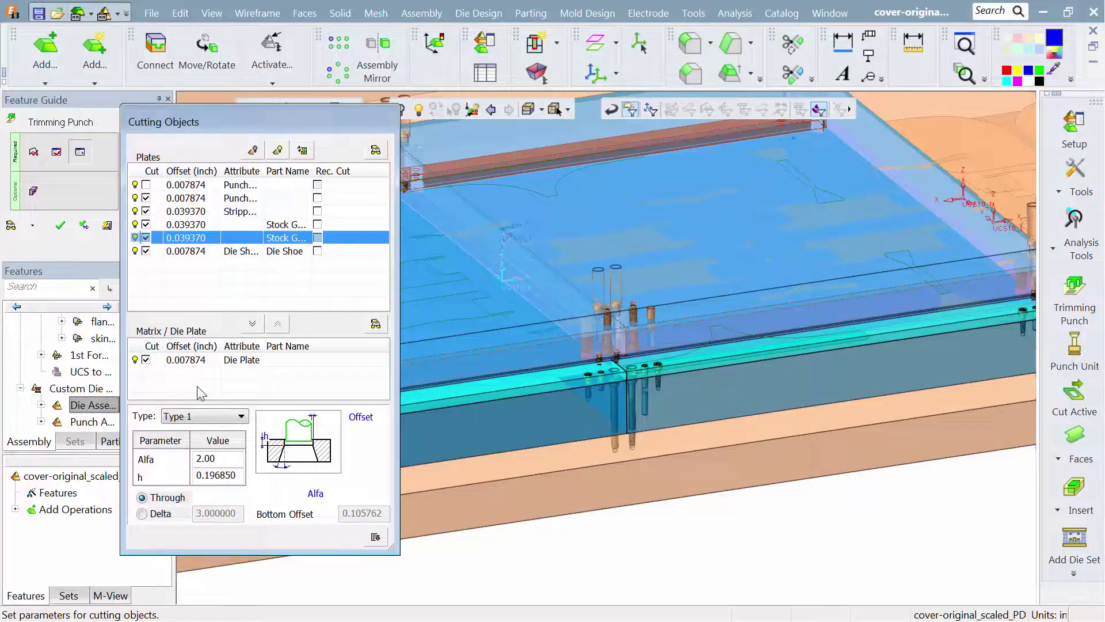
- Set the h parameter of the Type 1 die plate cut to 0.25
{"action": "double_click", "coordinate": [219, 477]}
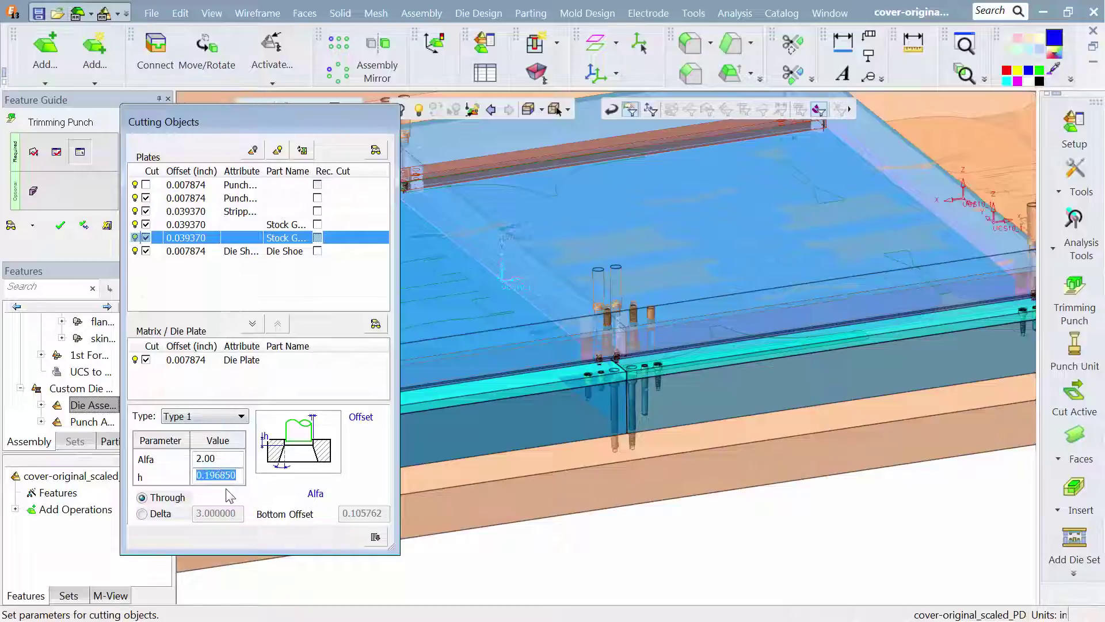
{"action": "type", "text": ".25"}
{"action": "key", "text": "Return"}
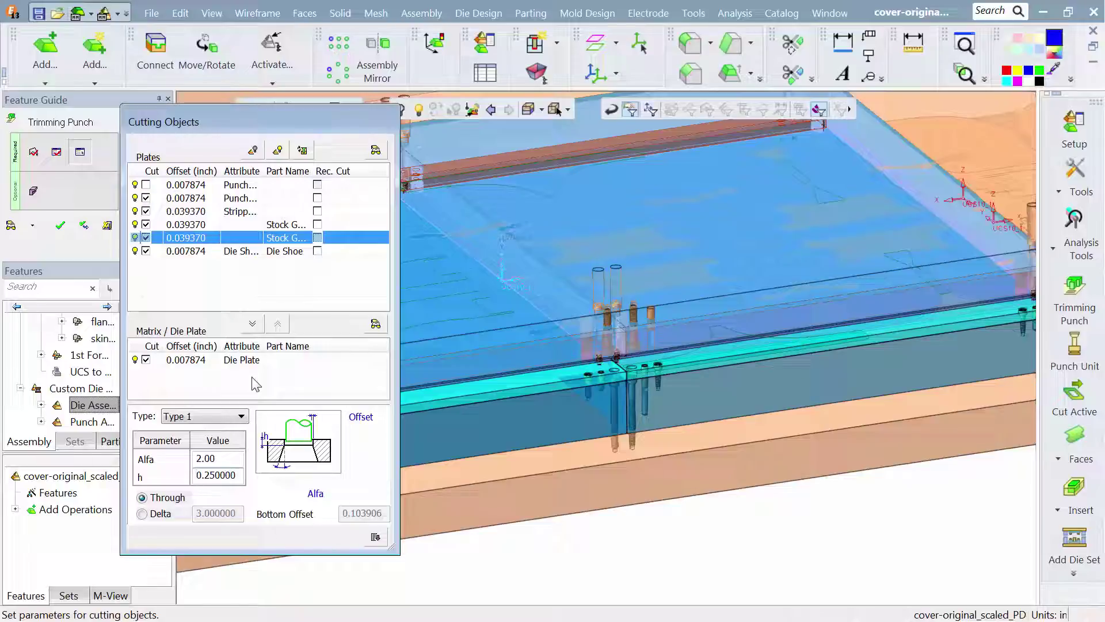
- Identify the two punch plates in the cutting objects list and confirm the Trimming Punch feature
{"action": "left_click", "coordinate": [233, 199]}
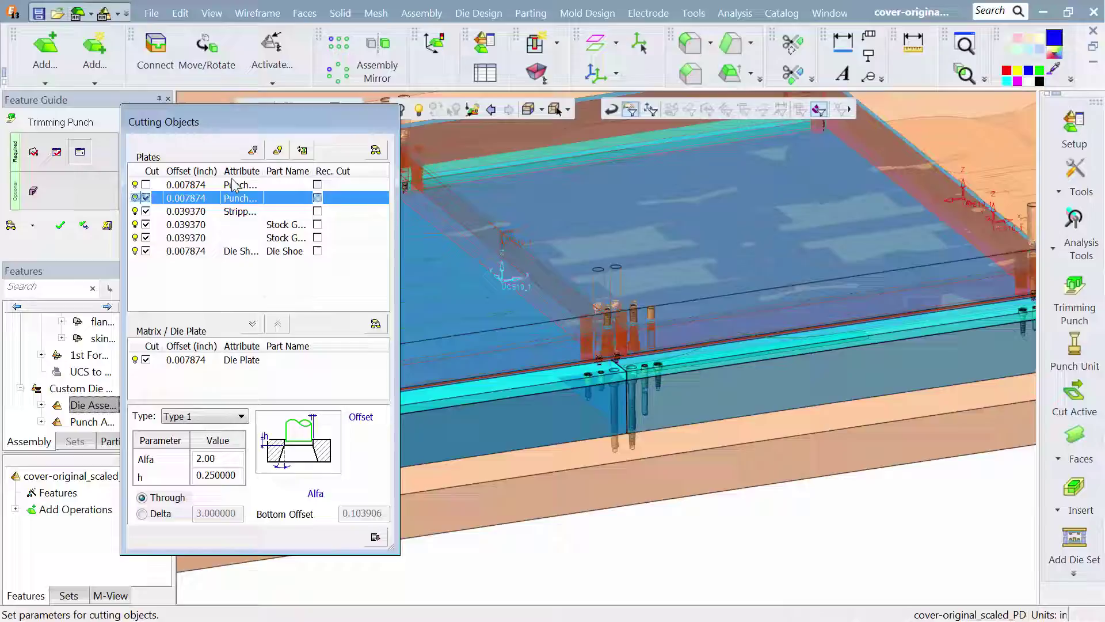
{"action": "left_click", "coordinate": [232, 184]}
{"action": "left_click_drag", "start_coordinate": [449, 221], "coordinate": [436, 202], "text": "ctrl"}
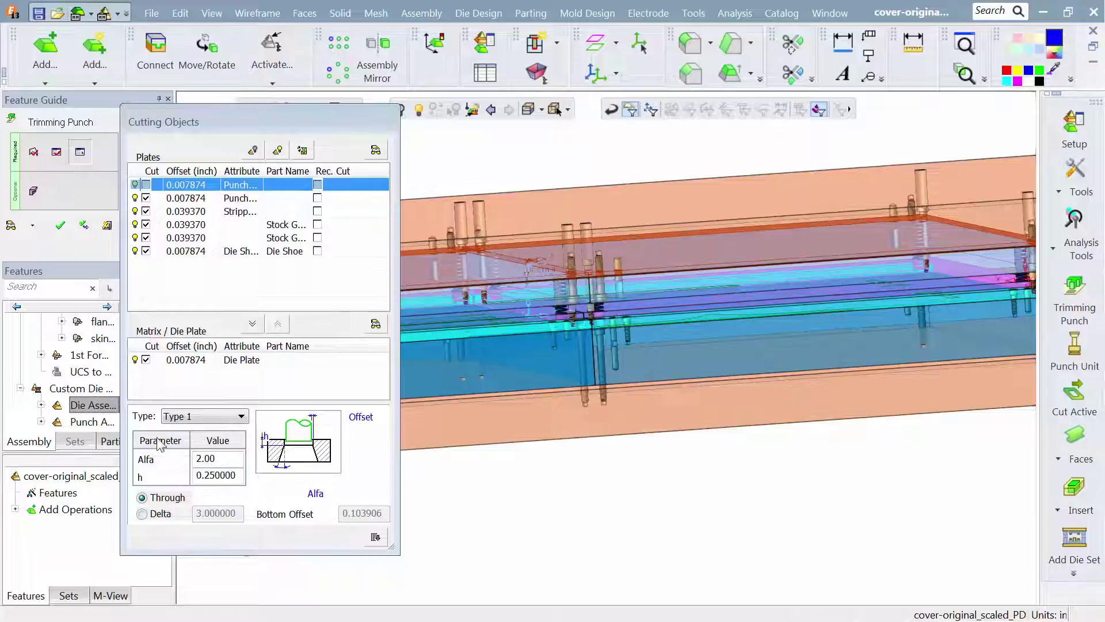
{"action": "left_click", "coordinate": [55, 228]}
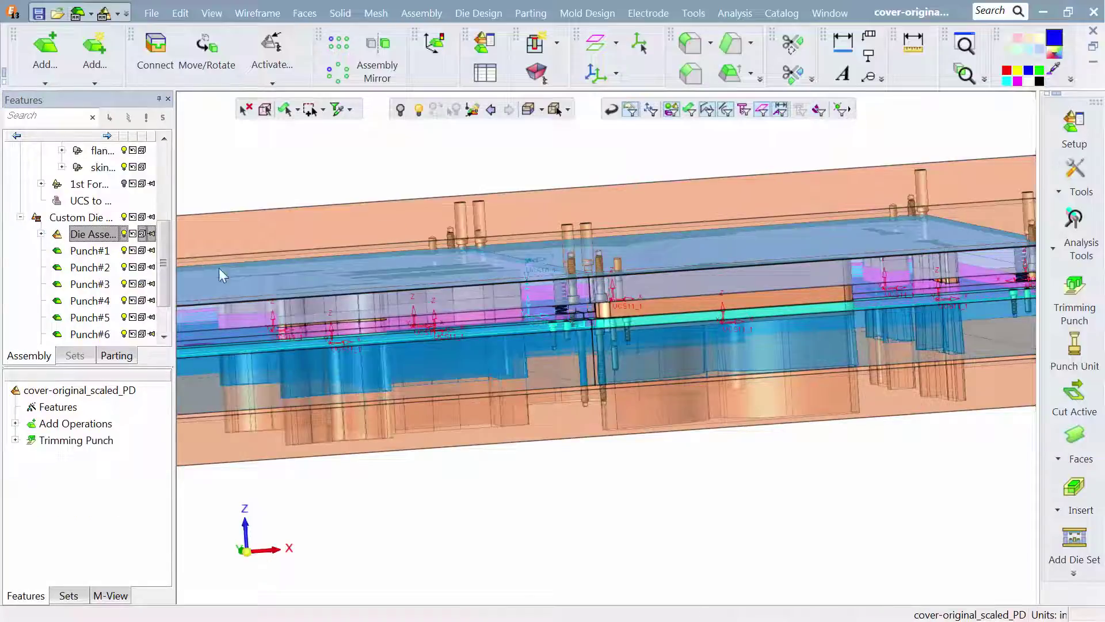
- Cut a dynamic section through the die set from the long side face of the die shoe, reaching the outer trimming punch
{"action": "right_click_drag", "start_coordinate": [449, 290], "coordinate": [464, 354], "text": "ctrl"}
{"action": "mouse_move", "coordinate": [464, 354]}
{"action": "left_mouse_down", "text": "ctrl"}
{"action": "mouse_move", "coordinate": [452, 315]}
{"action": "mouse_move", "coordinate": [464, 338]}
{"action": "left_mouse_up", "text": "ctrl"}
{"action": "right_click_drag", "start_coordinate": [463, 338], "coordinate": [457, 506], "text": "ctrl"}
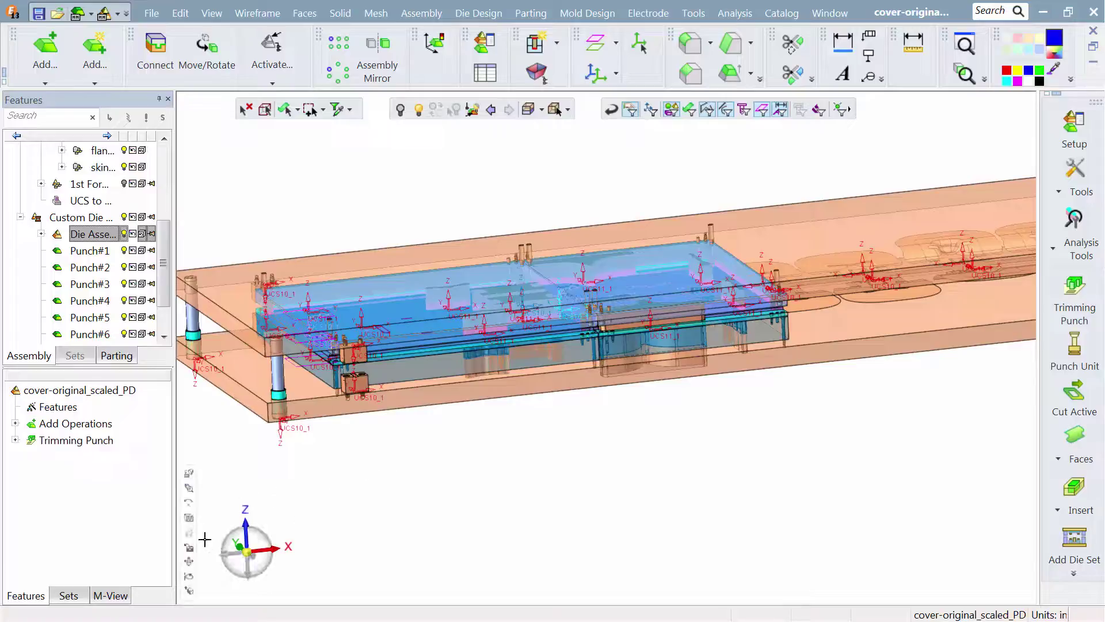
{"action": "left_click", "coordinate": [196, 526]}
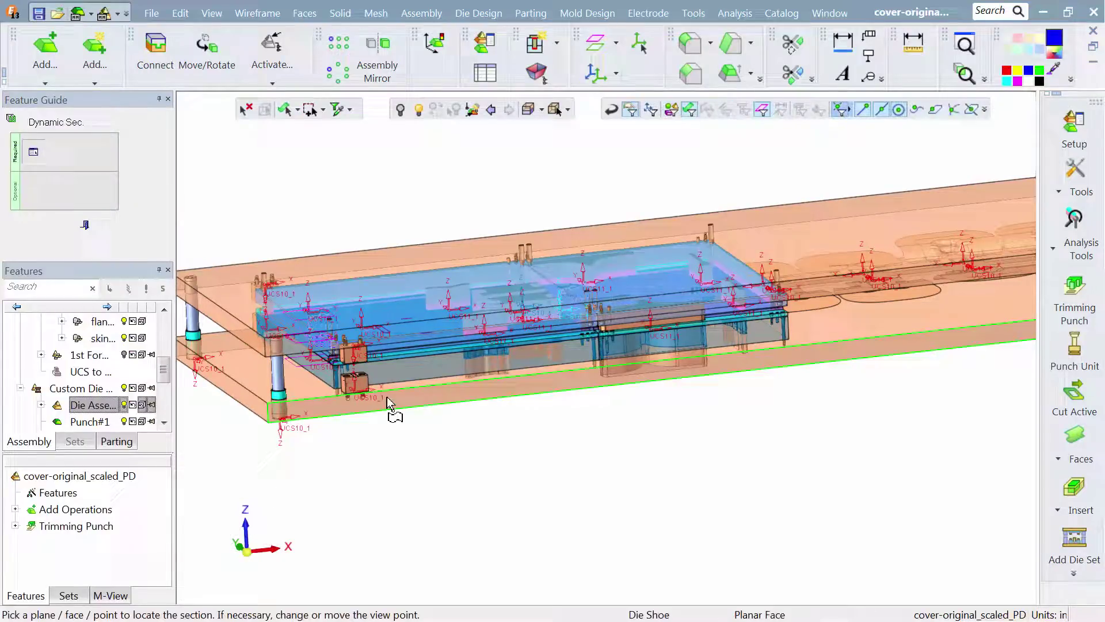
{"action": "left_click", "coordinate": [303, 266]}
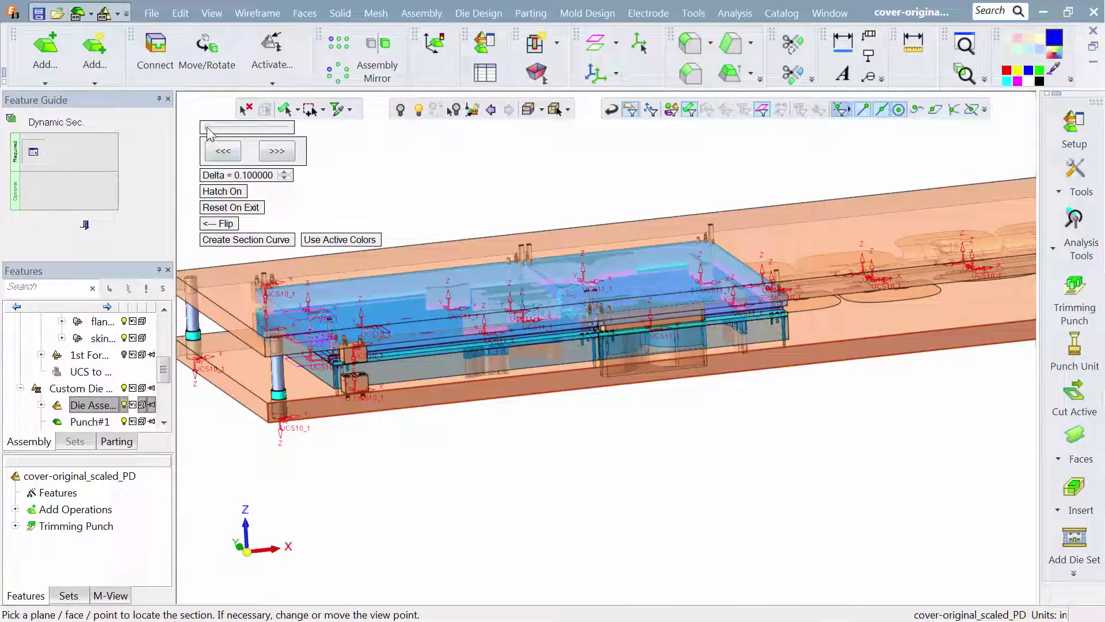
{"action": "left_click_drag", "start_coordinate": [210, 130], "coordinate": [216, 129]}
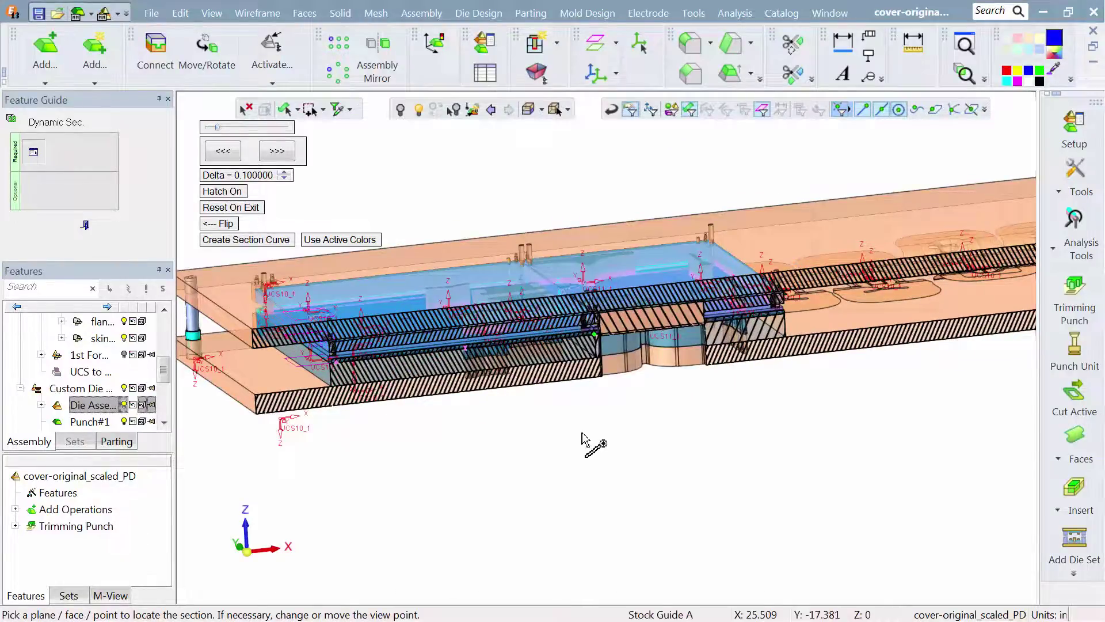
- Examine the sectioned punch and its openings in the die steel and die shoe, and exit the dynamic section
{"action": "right_click_drag", "start_coordinate": [583, 433], "coordinate": [632, 117], "text": "ctrl"}
{"action": "scroll", "coordinate": [600, 264], "scroll_direction": "up", "scroll_amount": 3}
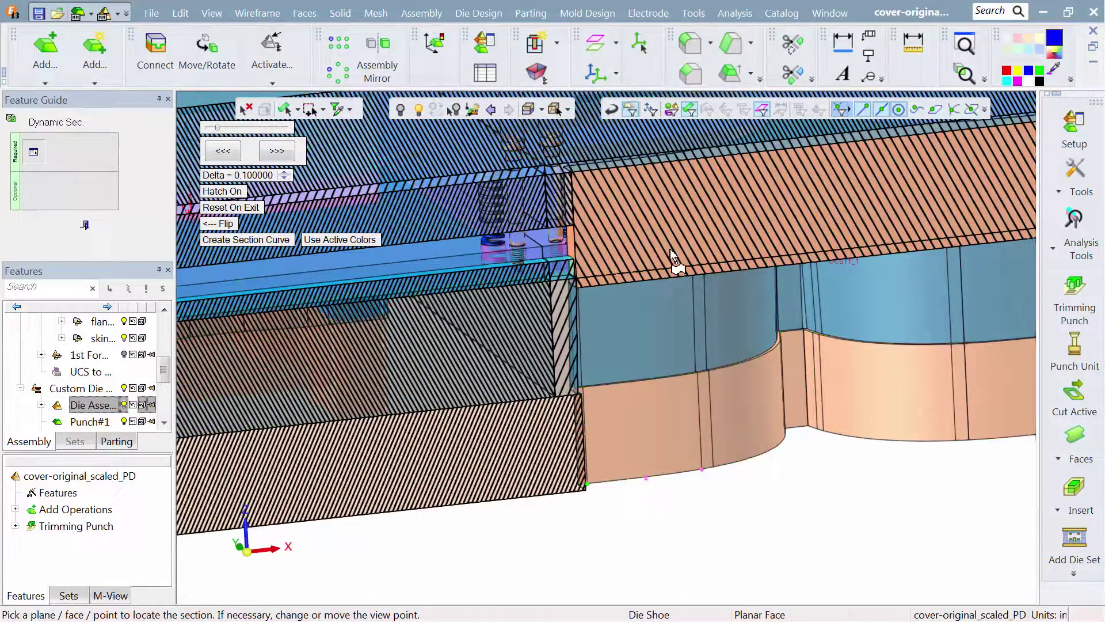
{"action": "scroll", "coordinate": [678, 267], "scroll_direction": "down", "scroll_amount": 5}
{"action": "right_click_drag", "start_coordinate": [665, 560], "coordinate": [659, 578], "text": "ctrl"}
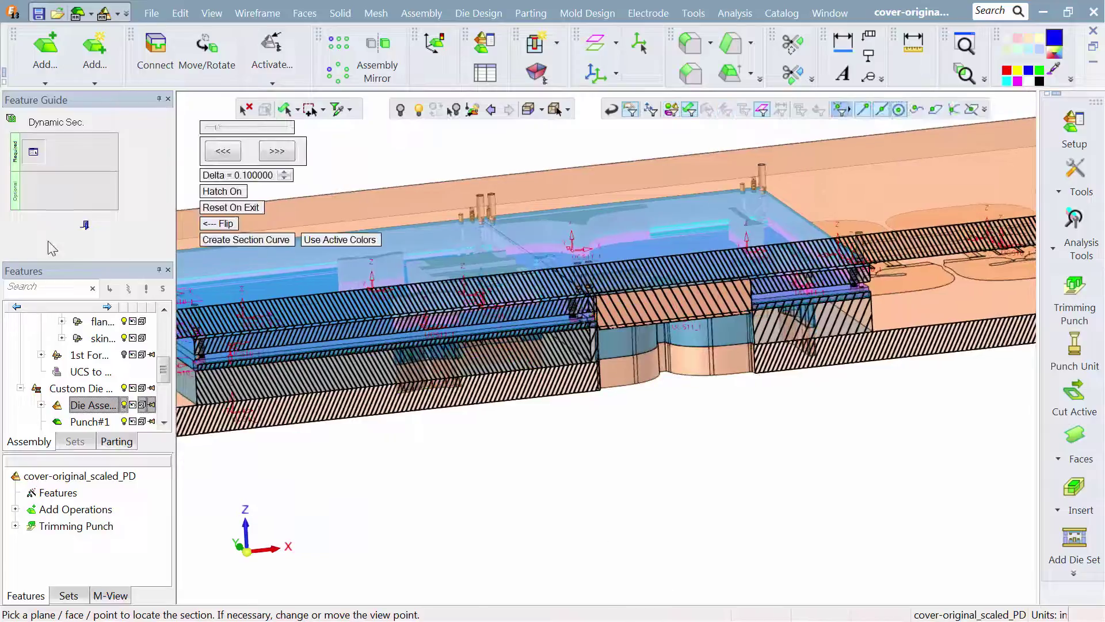
{"action": "left_click", "coordinate": [89, 227]}
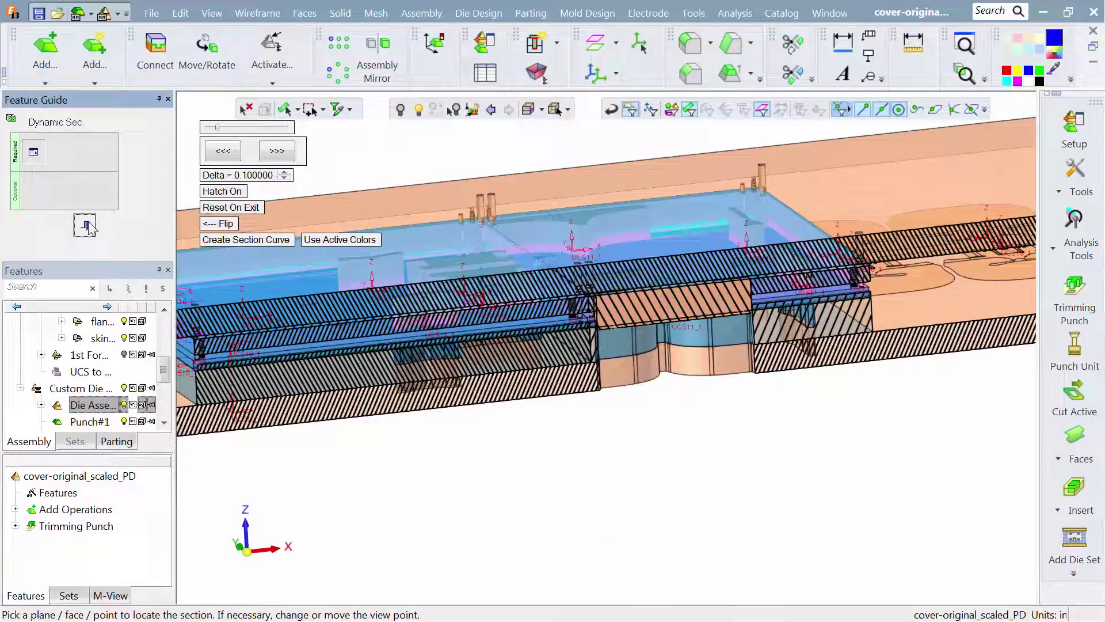
- Hide the die assembly, Punch#1 through Punch#8 and the punch assembly so only the strip is displayed
{"action": "scroll", "coordinate": [502, 269], "scroll_direction": "down", "scroll_amount": 4}
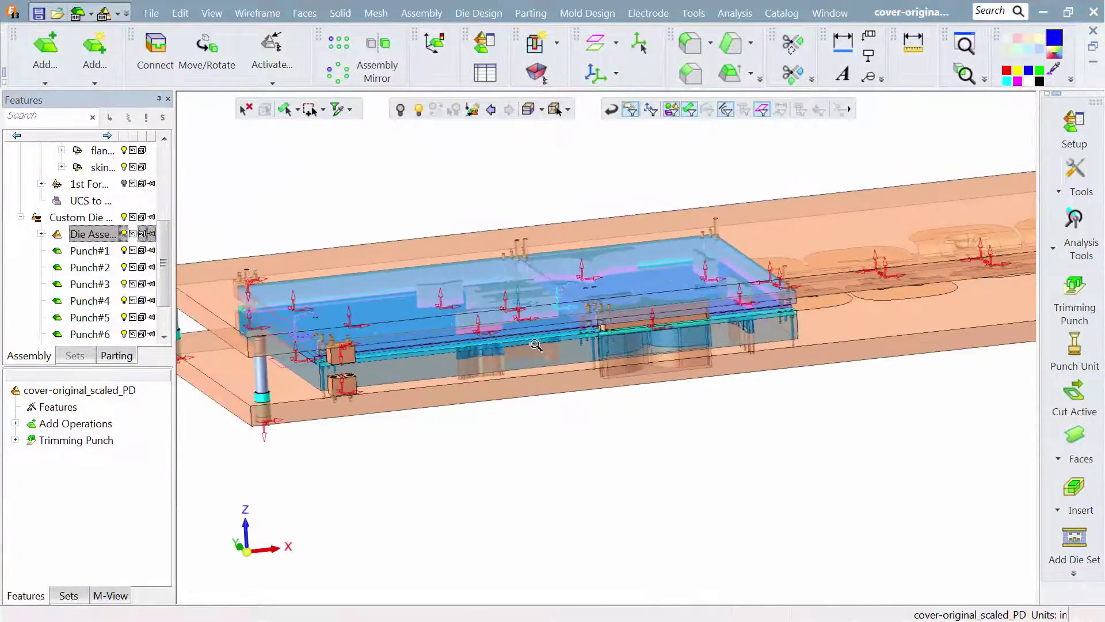
{"action": "left_click_drag", "start_coordinate": [521, 341], "coordinate": [547, 346], "text": "ctrl"}
{"action": "middle_click_drag", "start_coordinate": [548, 350], "coordinate": [577, 395]}
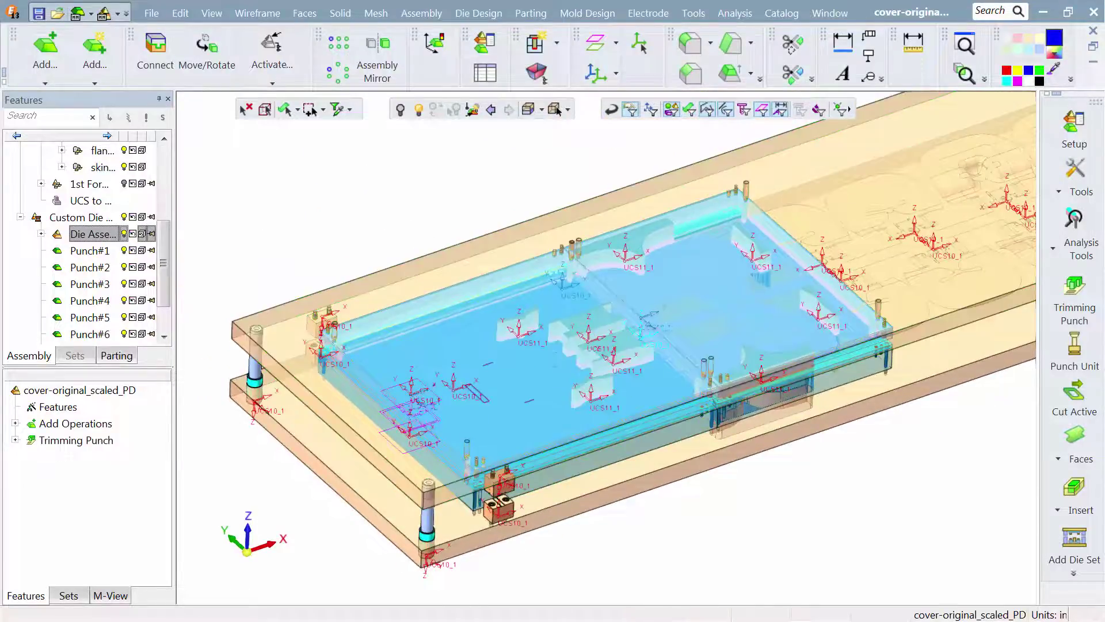
{"action": "left_click", "coordinate": [122, 241]}
{"action": "left_click", "coordinate": [110, 251]}
{"action": "left_click", "coordinate": [109, 267]}
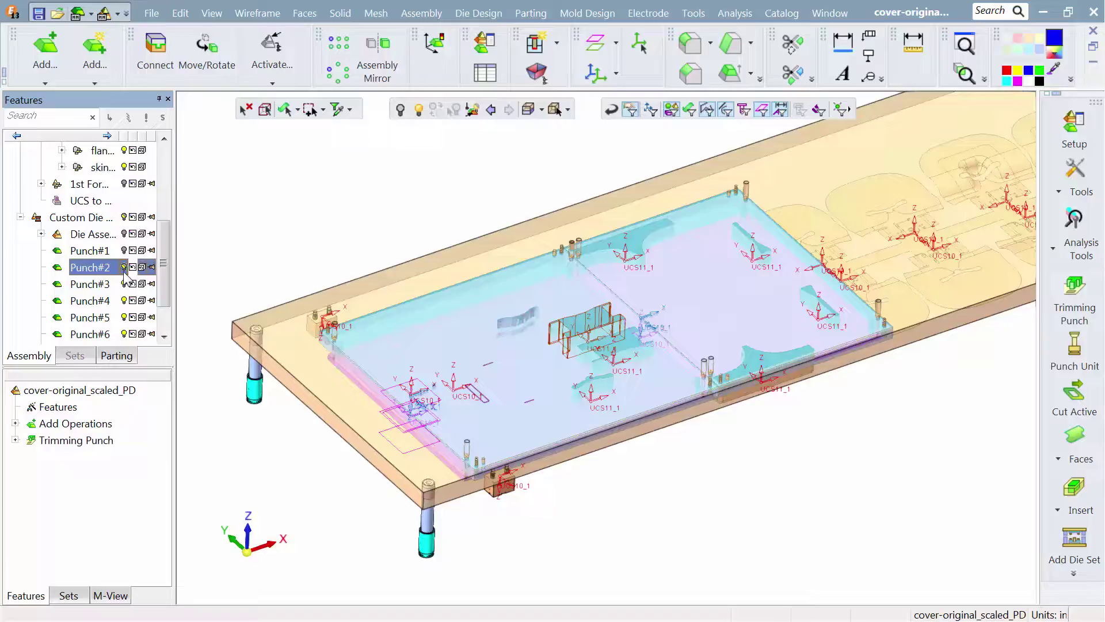
{"action": "left_click", "coordinate": [110, 284]}
{"action": "key", "text": "Down"}
{"action": "key", "text": "Down"}
{"action": "key", "text": "Down"}
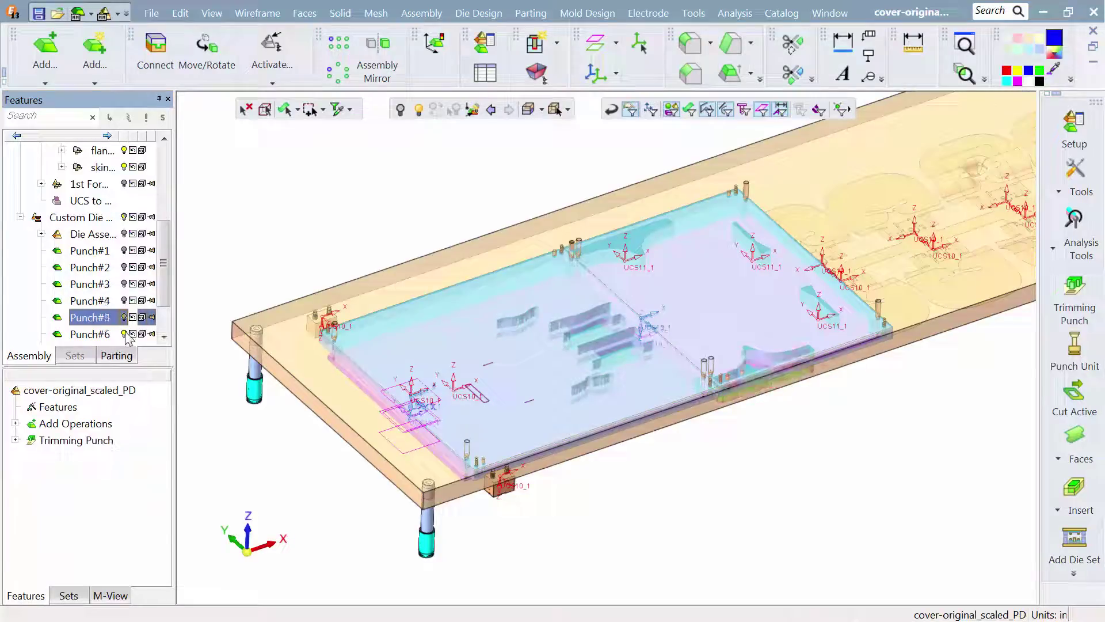
{"action": "scroll", "coordinate": [170, 300], "scroll_direction": "down", "scroll_amount": 1}
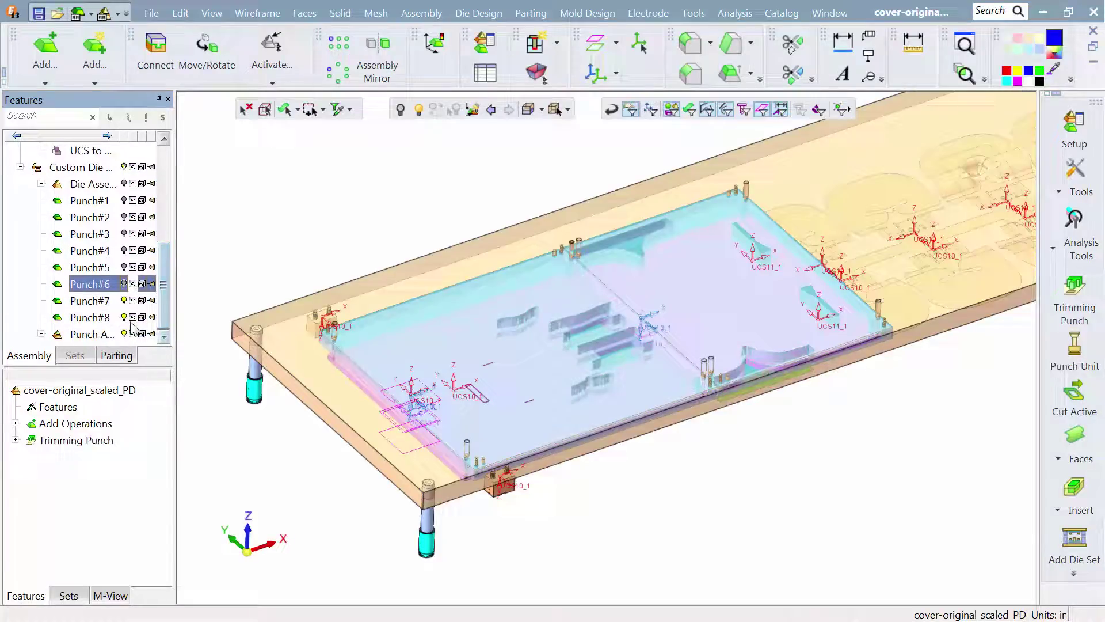
{"action": "key", "text": "Down"}
{"action": "key", "text": "Down"}
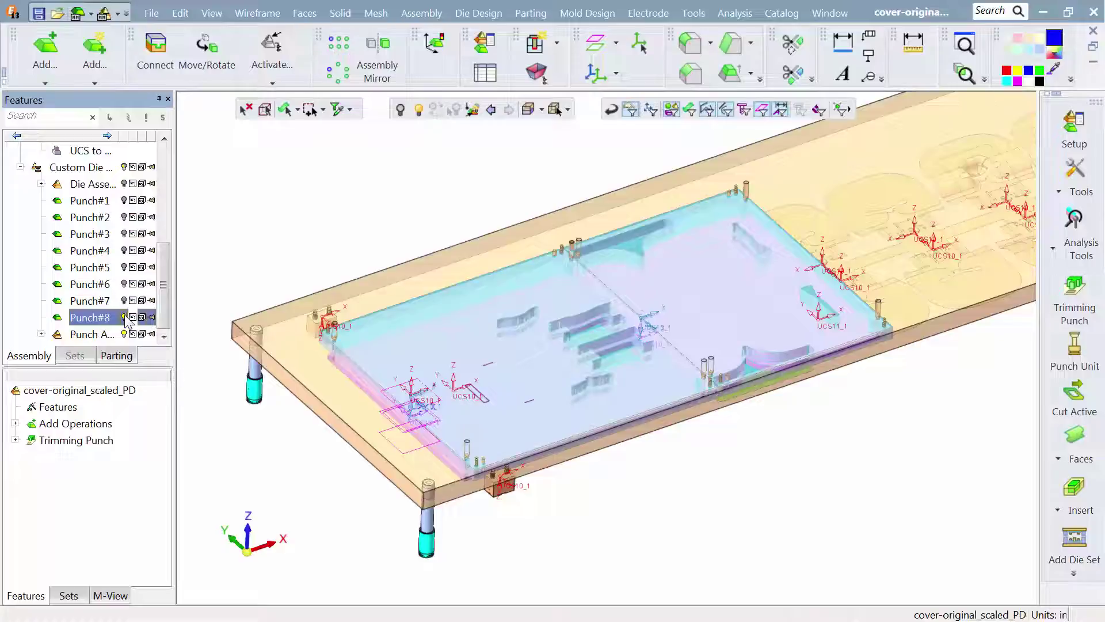
{"action": "key", "text": "Down"}
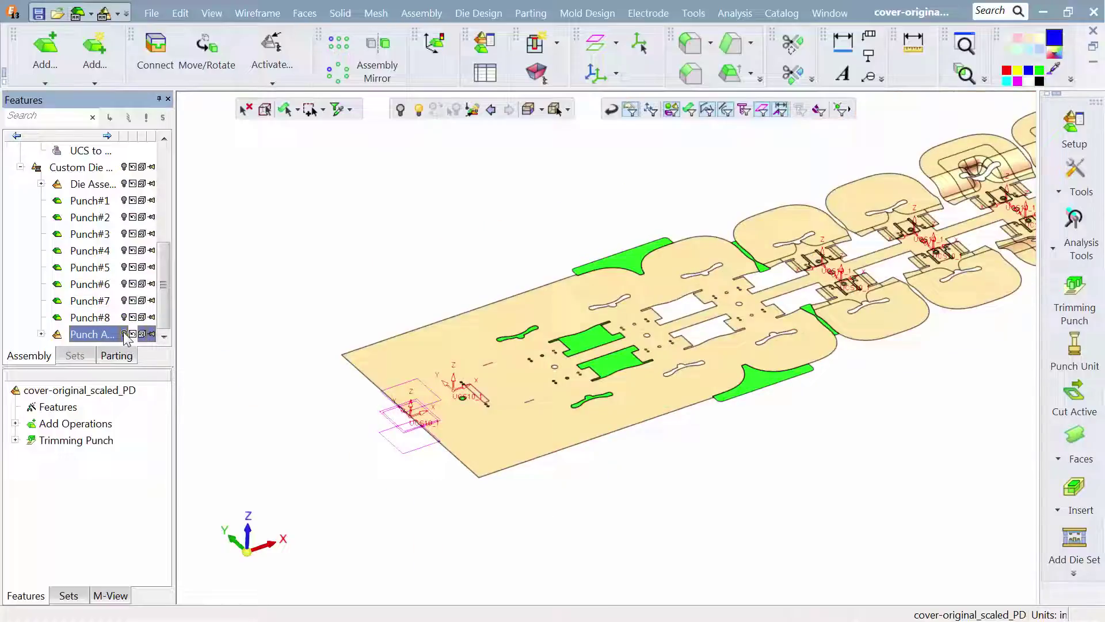
- Show the die assembly again beneath the strip's forming stations
{"action": "middle_click_drag", "start_coordinate": [799, 288], "coordinate": [406, 473]}
{"action": "scroll", "coordinate": [617, 397], "scroll_direction": "up", "scroll_amount": 2}
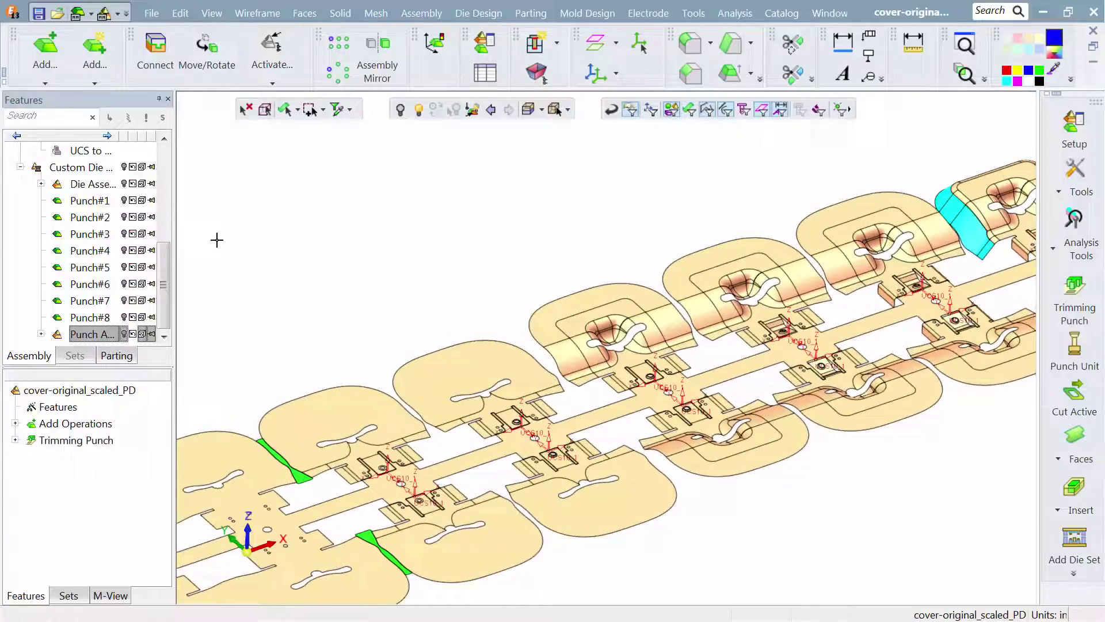
{"action": "left_click", "coordinate": [121, 185]}
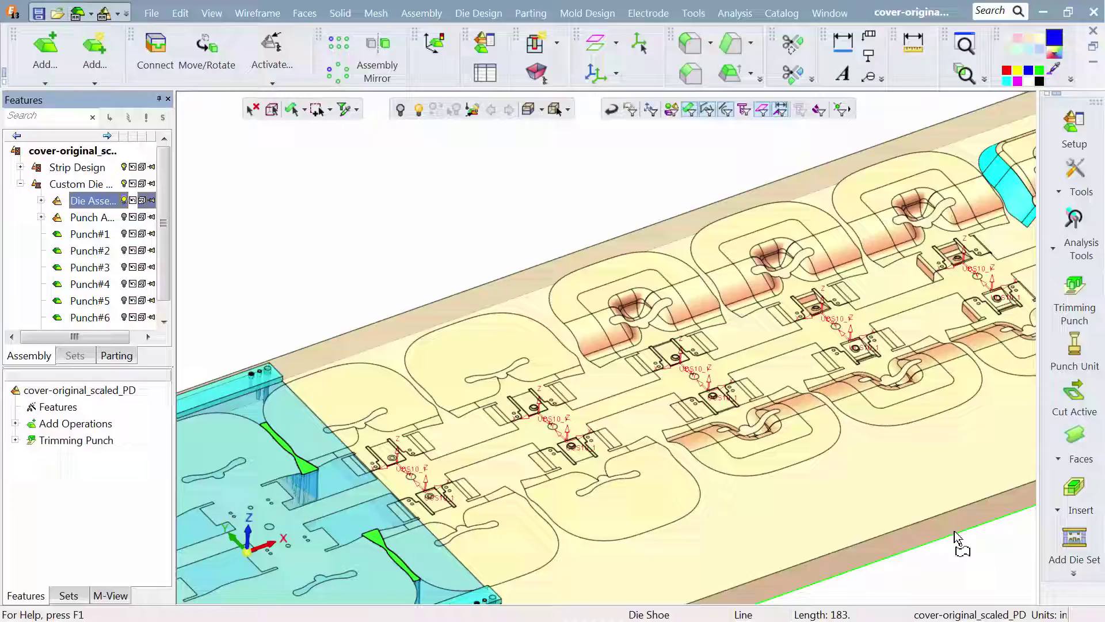
- Select the Die Steel component from the custom Die Steels catalog for insertion into the die assembly
{"action": "left_click", "coordinate": [1058, 547]}
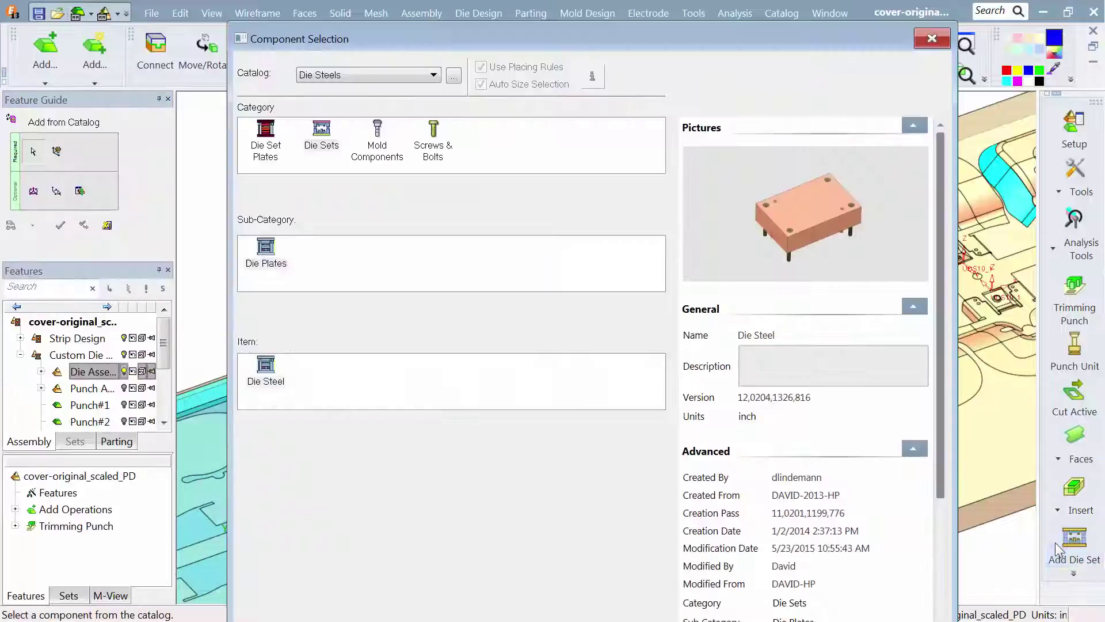
{"action": "left_click", "coordinate": [453, 76]}
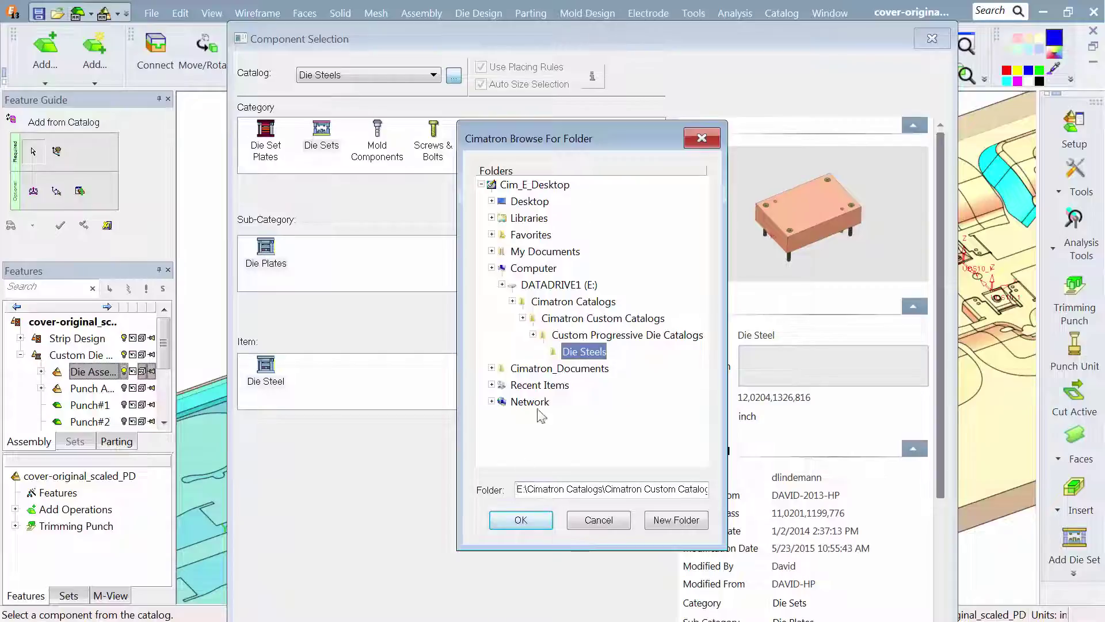
{"action": "left_click", "coordinate": [521, 520]}
{"action": "left_click", "coordinate": [266, 374]}
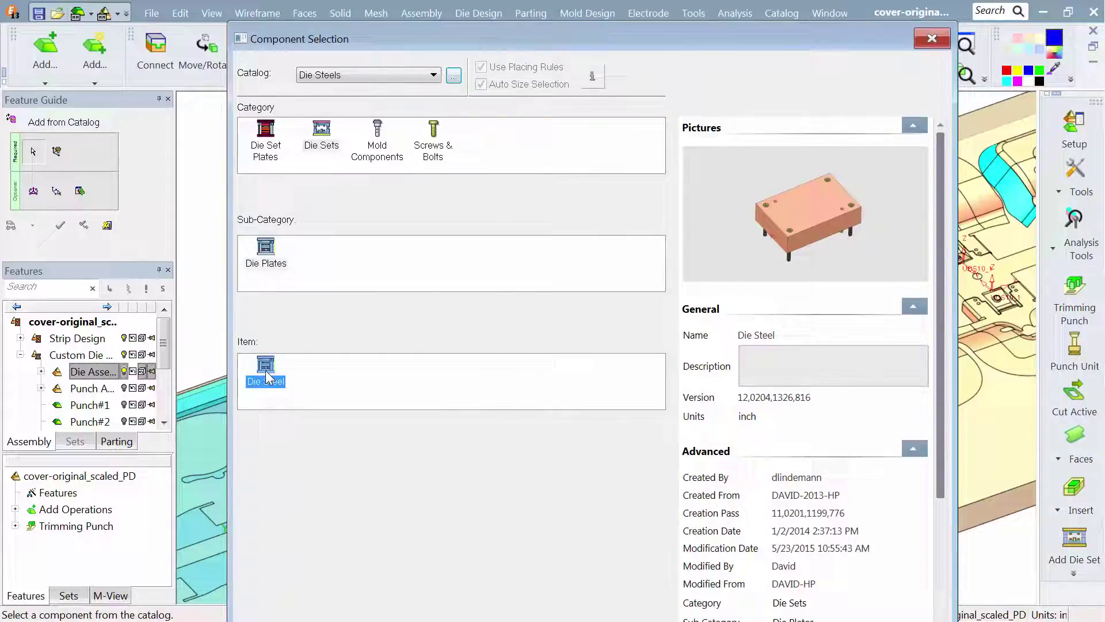
{"action": "double_click", "coordinate": [267, 377]}
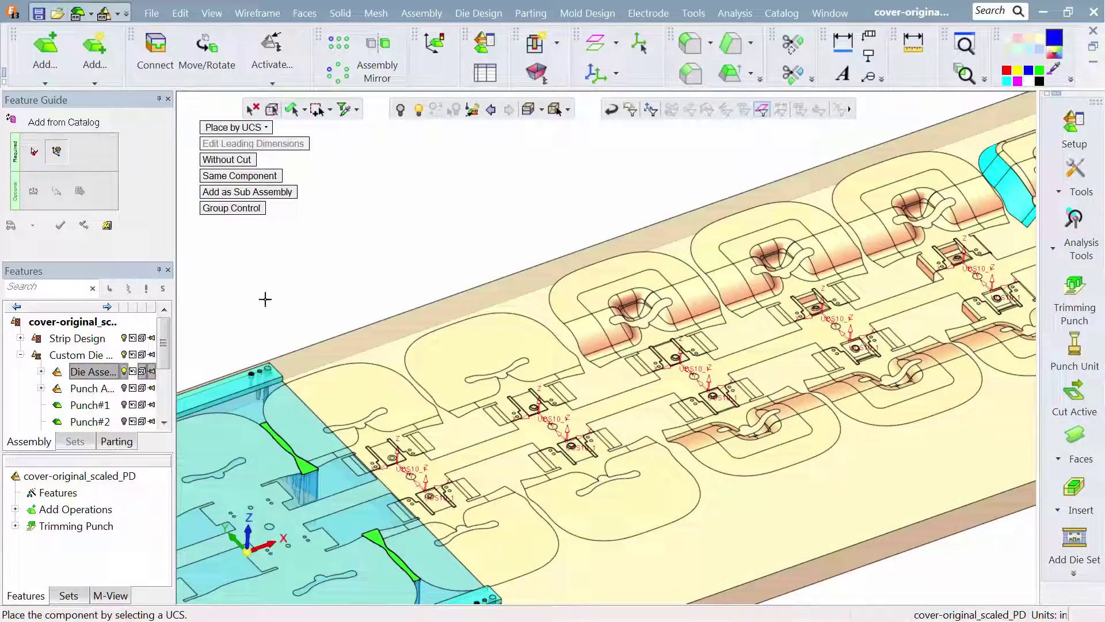
- Place the die steel on the die shoe's face beneath the strip's first forming station on the +Y side, using Place on Face
{"action": "left_click", "coordinate": [241, 129]}
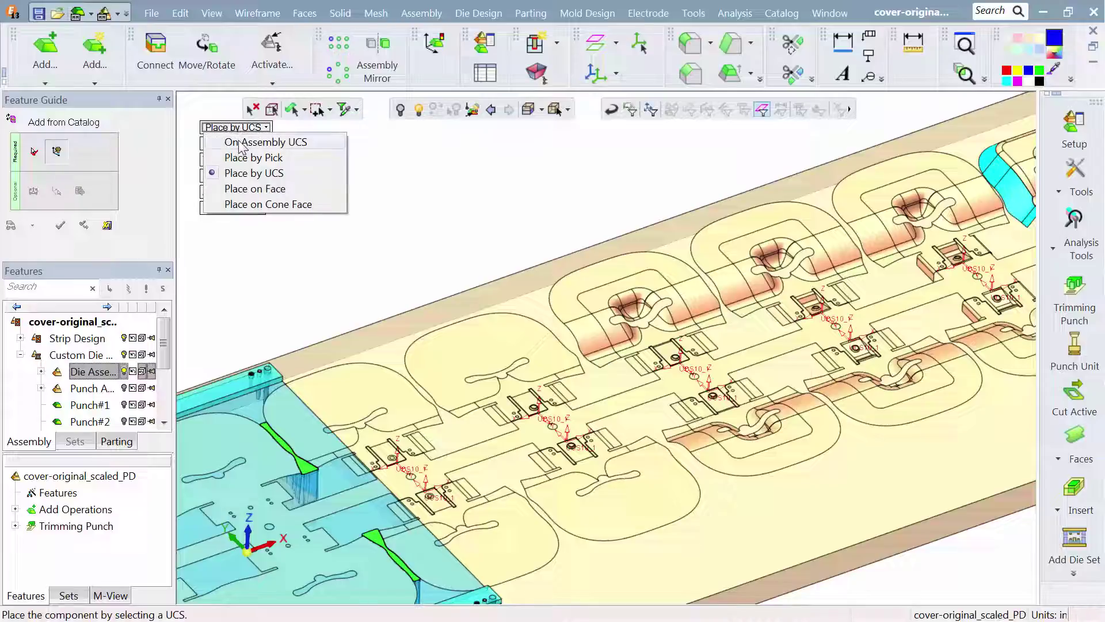
{"action": "left_click", "coordinate": [242, 192]}
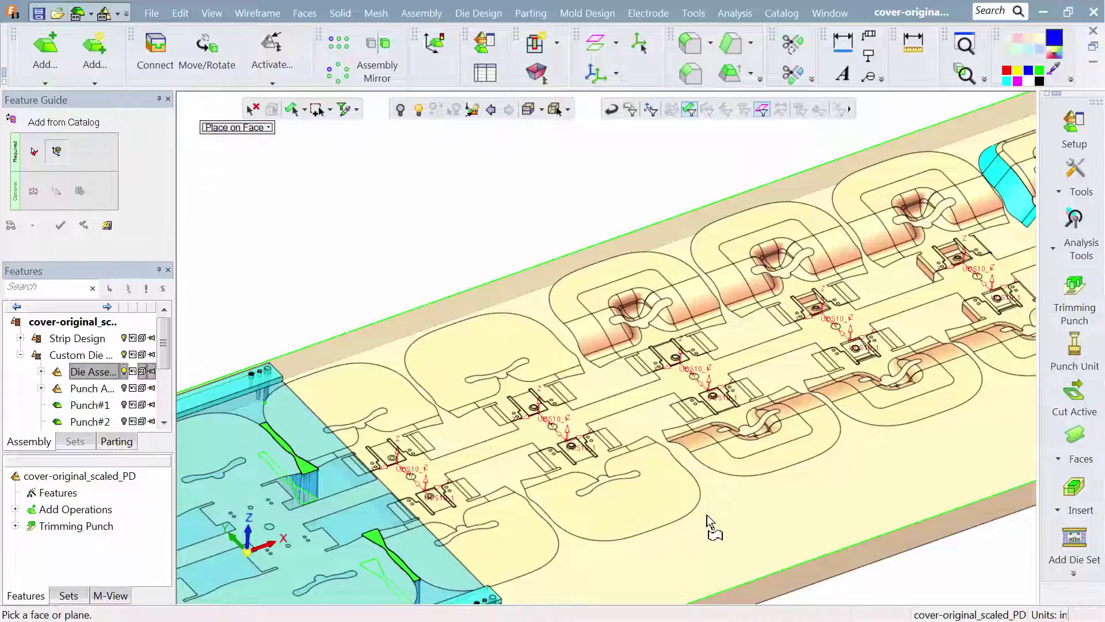
{"action": "left_click", "coordinate": [650, 389]}
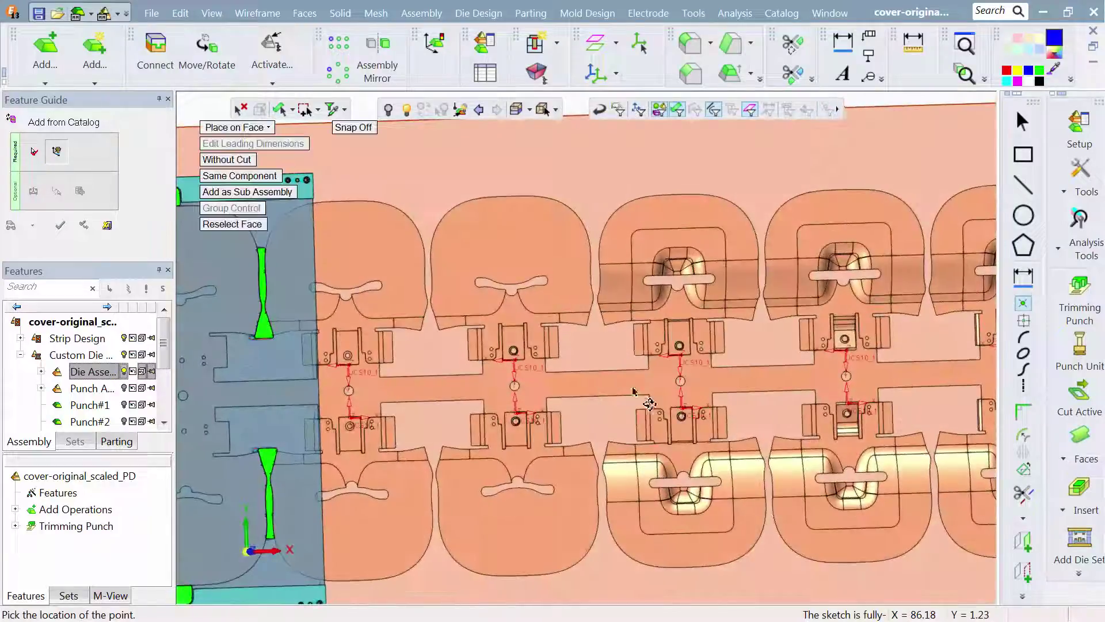
{"action": "left_click", "coordinate": [597, 277]}
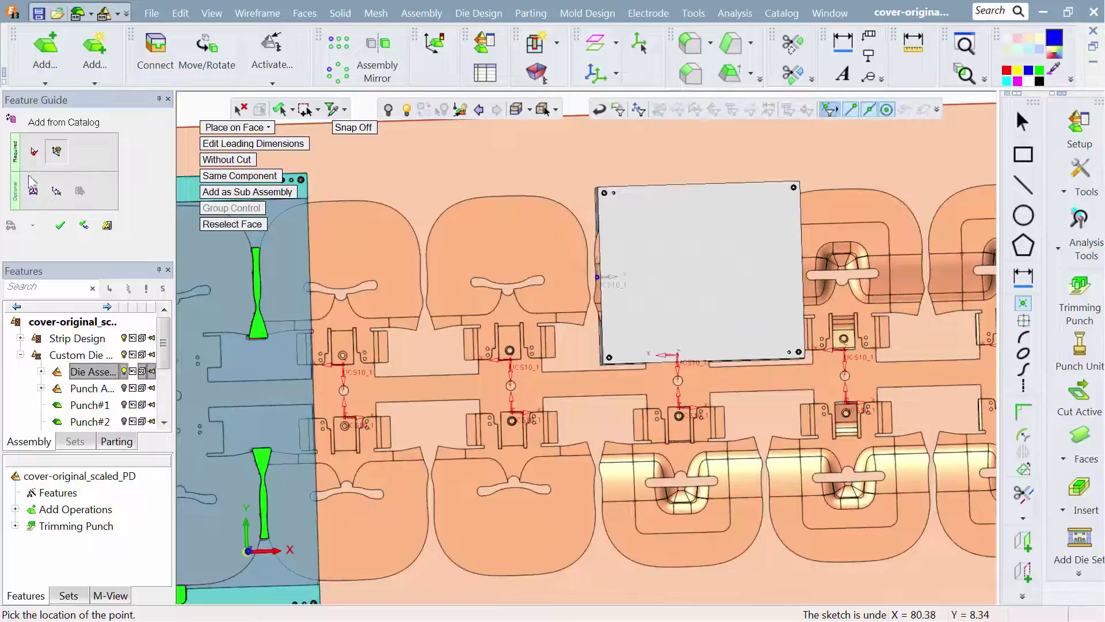
- Offset the new die steel by -2 in X and finish adding it
{"action": "left_click", "coordinate": [32, 189]}
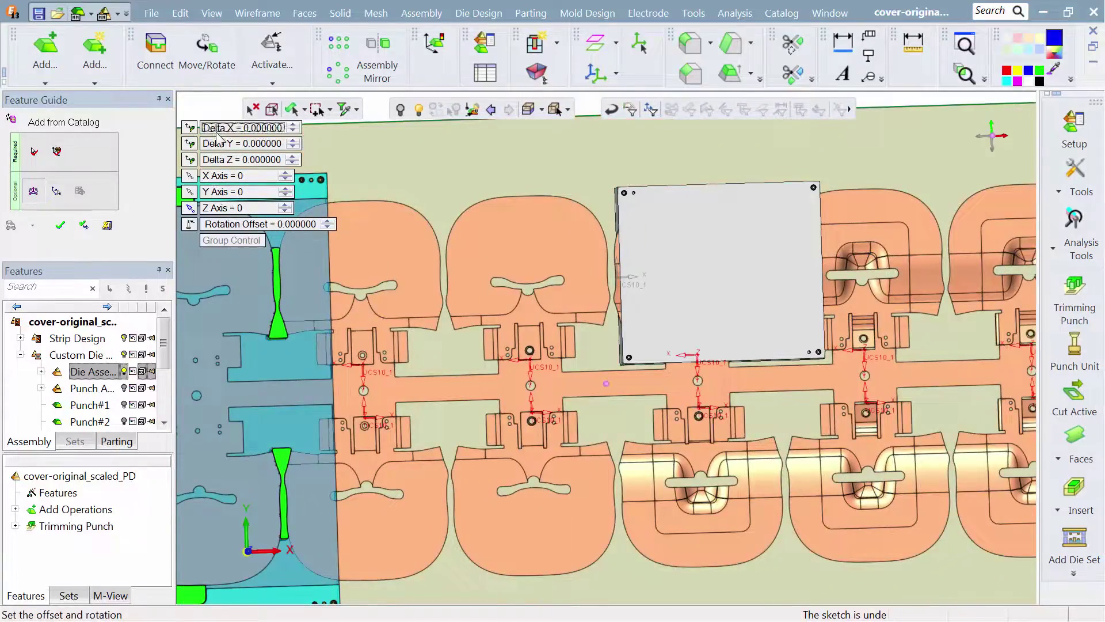
{"action": "type", "text": "-2"}
{"action": "key", "text": "Return"}
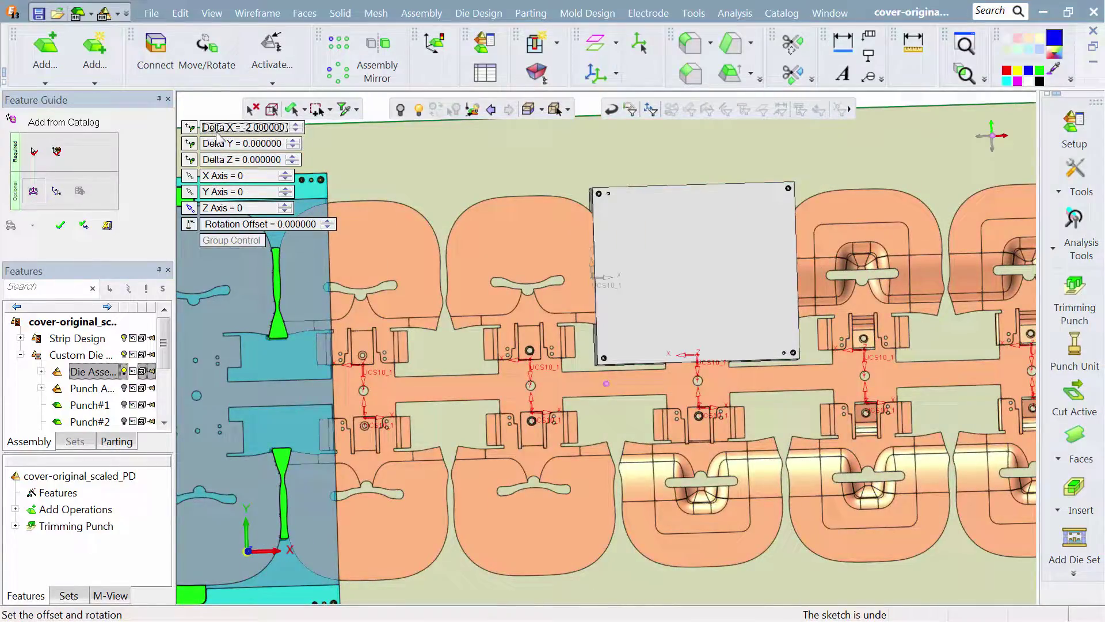
{"action": "left_click", "coordinate": [62, 228]}
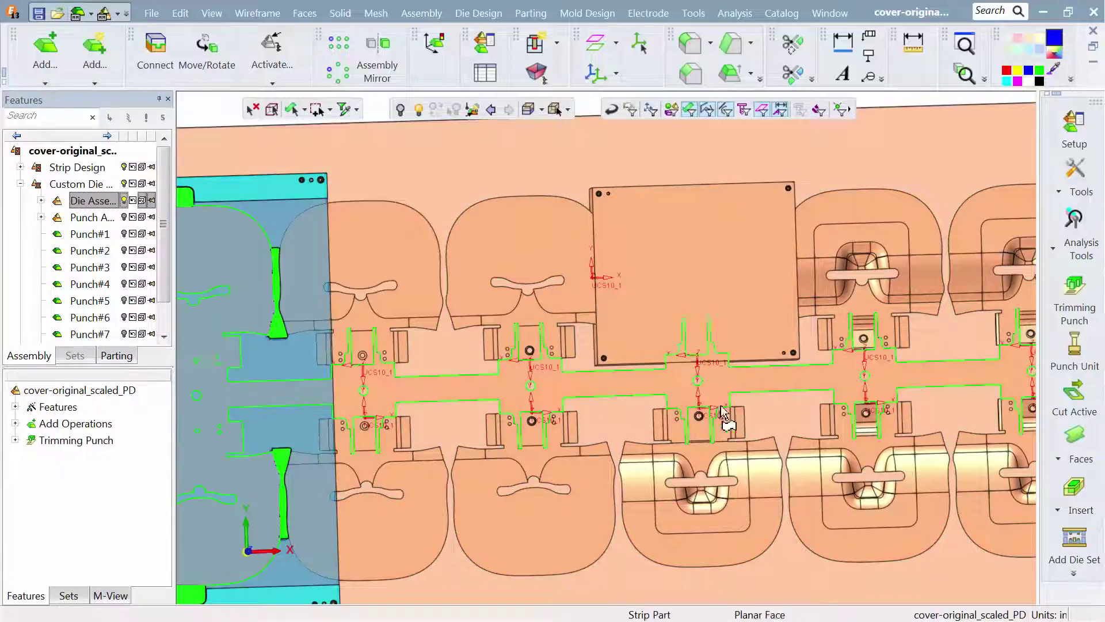
- Run Cut Active on the new die steel plate, importing the faces of the formed part above it as parting faces
{"action": "left_click", "coordinate": [1075, 400]}
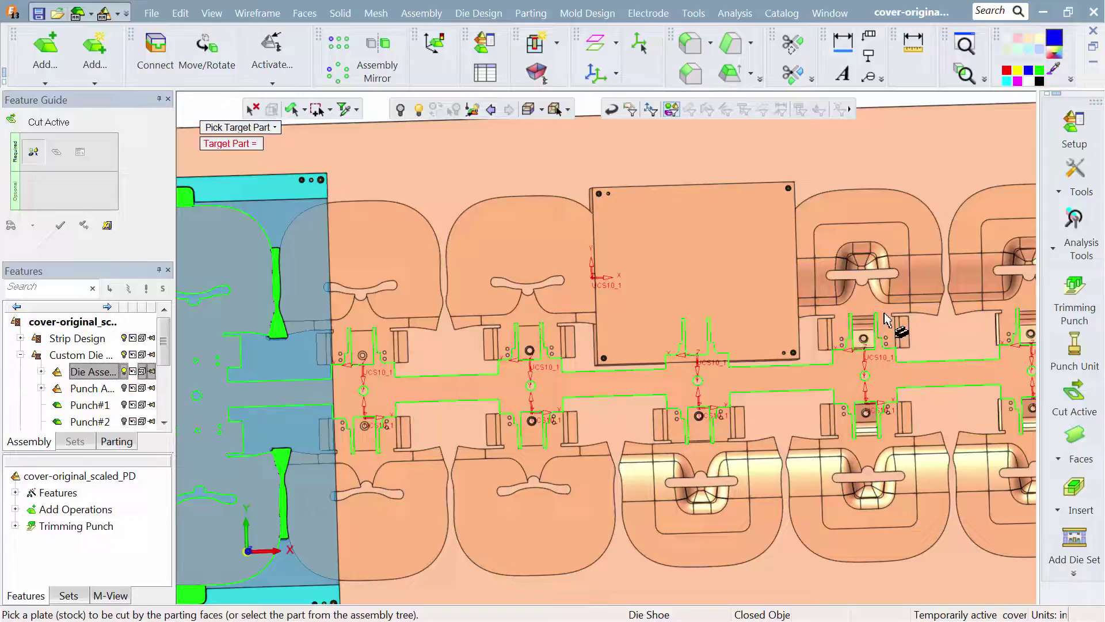
{"action": "left_click", "coordinate": [743, 258]}
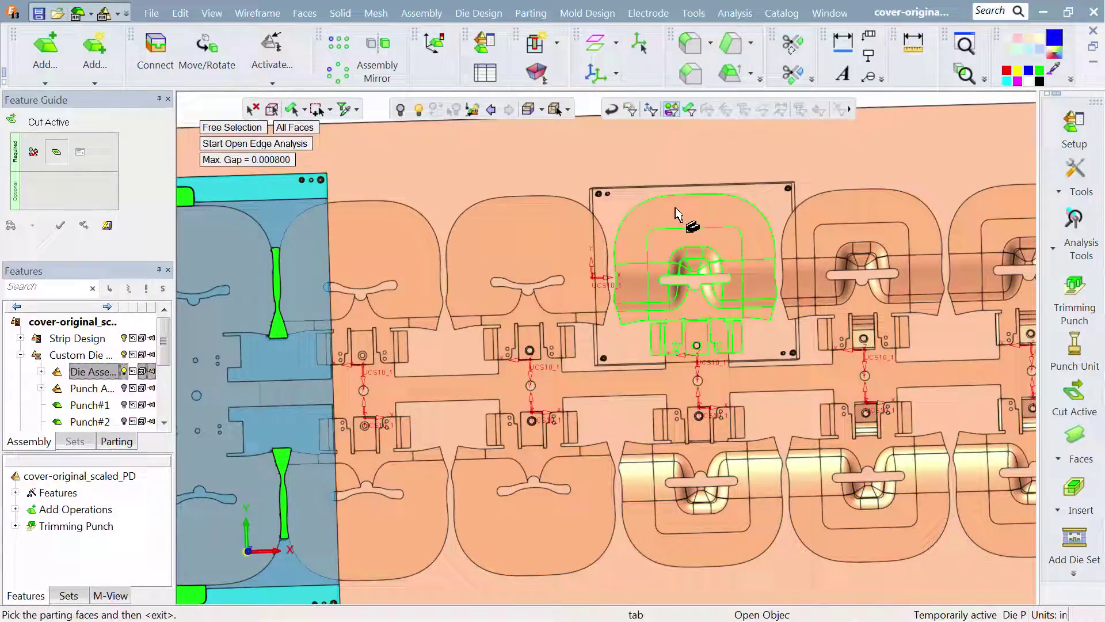
{"action": "left_click", "coordinate": [676, 242]}
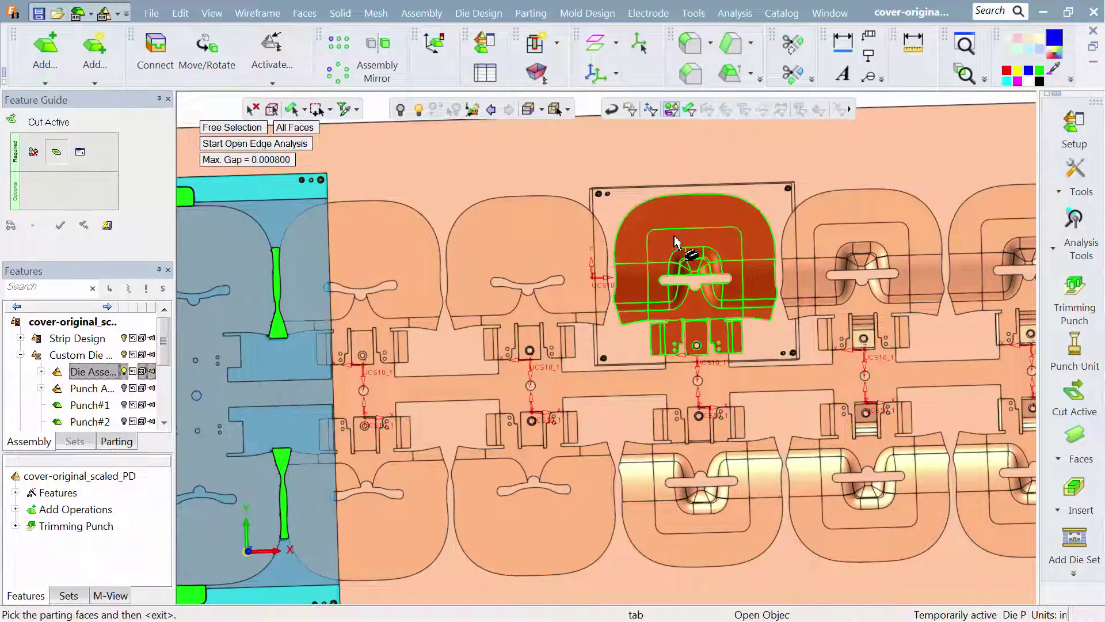
{"action": "left_click", "coordinate": [56, 224]}
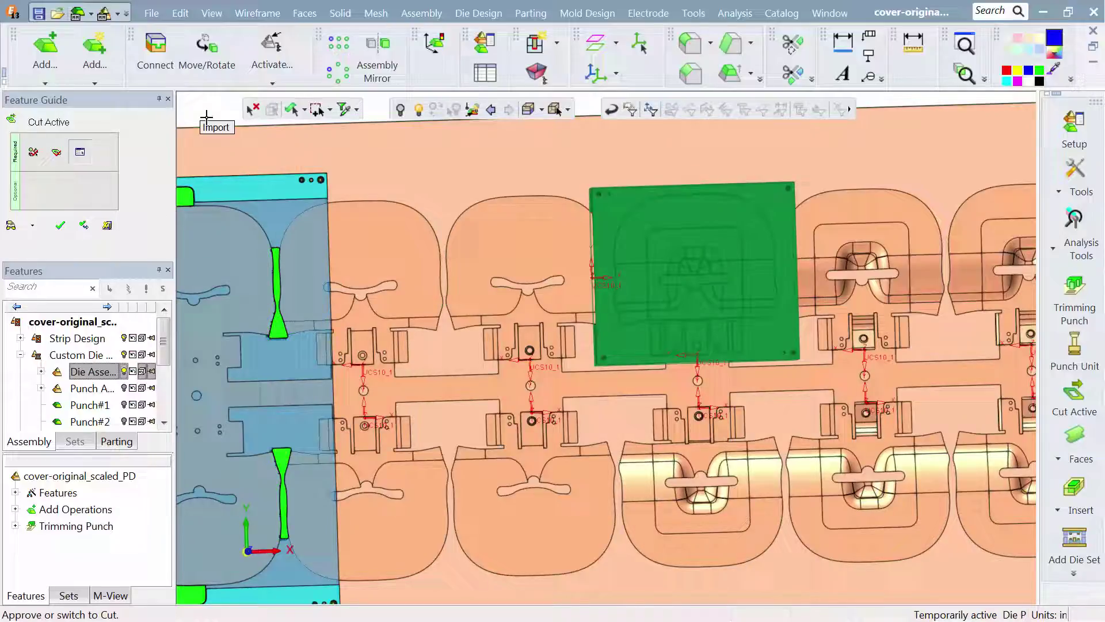
{"action": "left_click", "coordinate": [60, 225]}
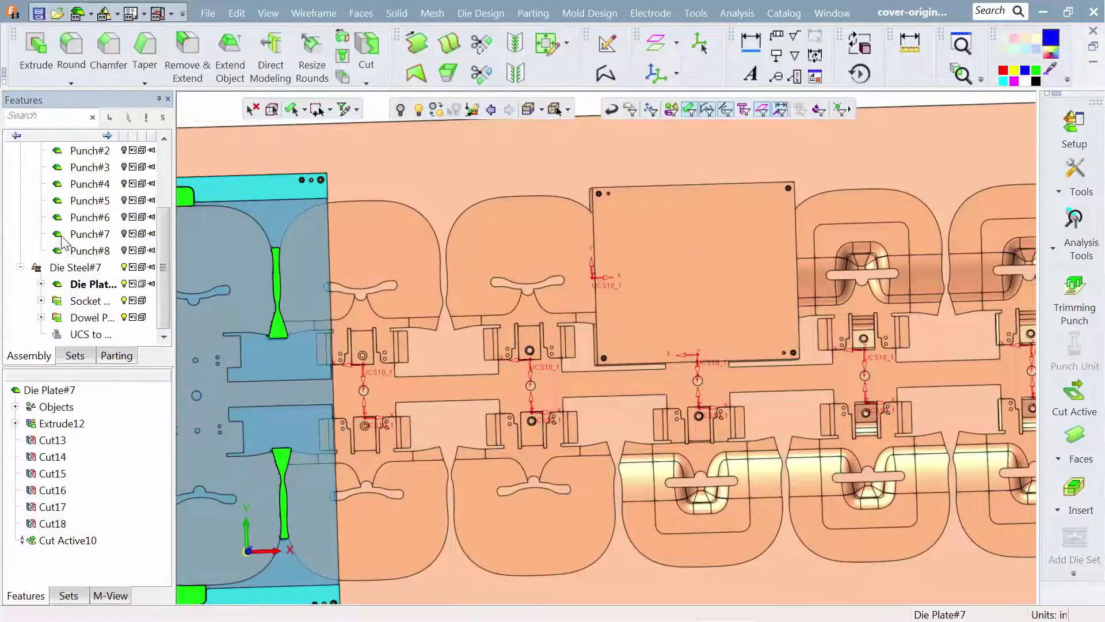
- Open the new die steel's plate as a separate component
{"action": "left_click", "coordinate": [697, 309]}
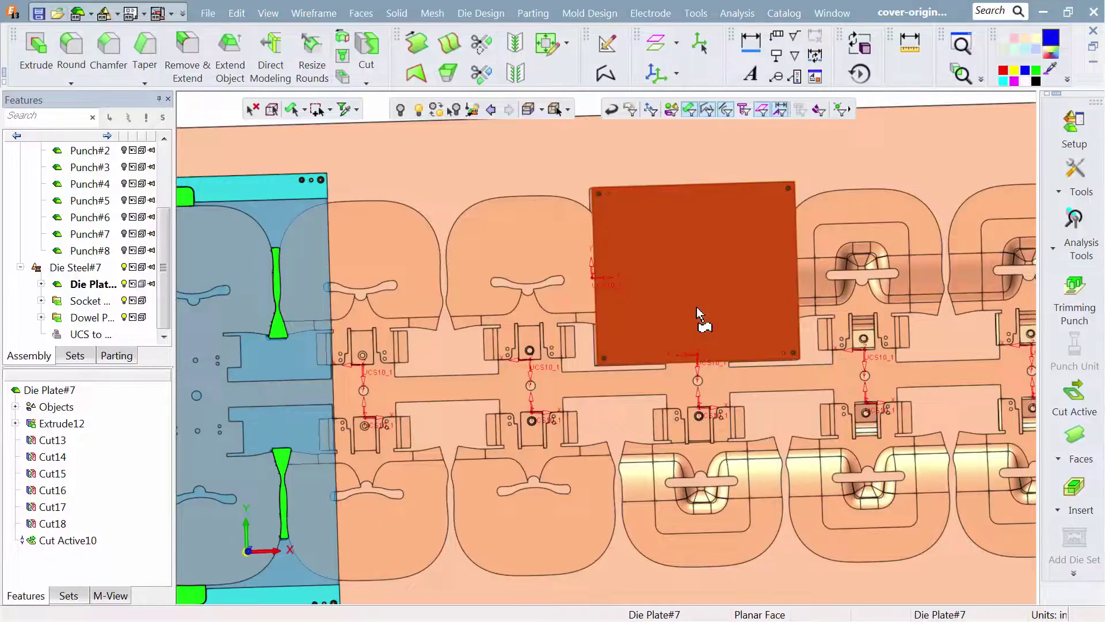
{"action": "right_click", "coordinate": [696, 308]}
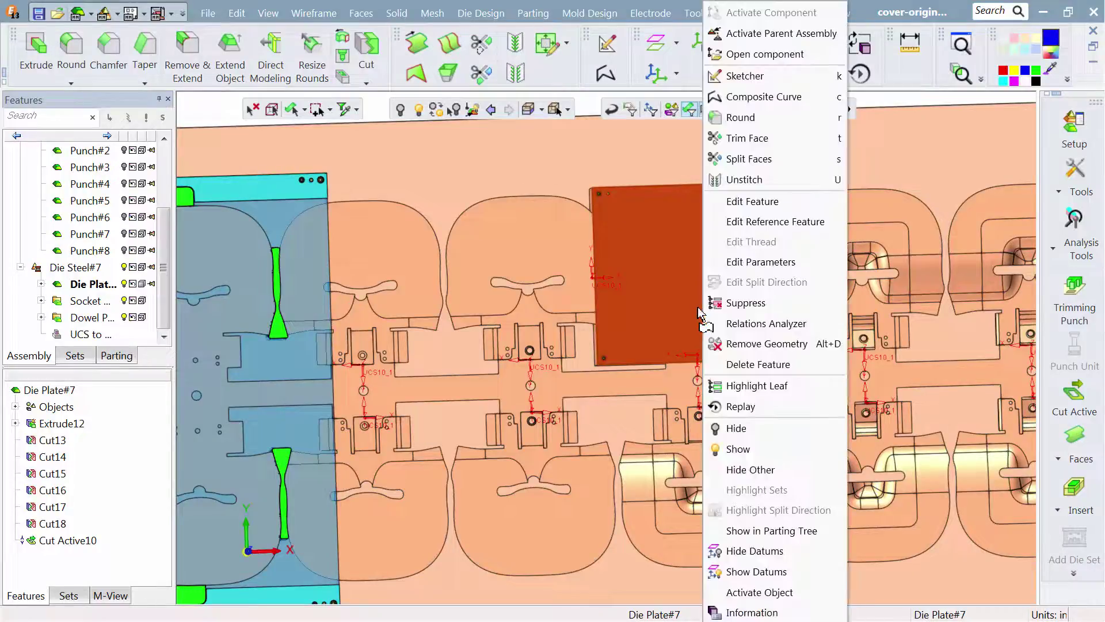
{"action": "left_click", "coordinate": [751, 58]}
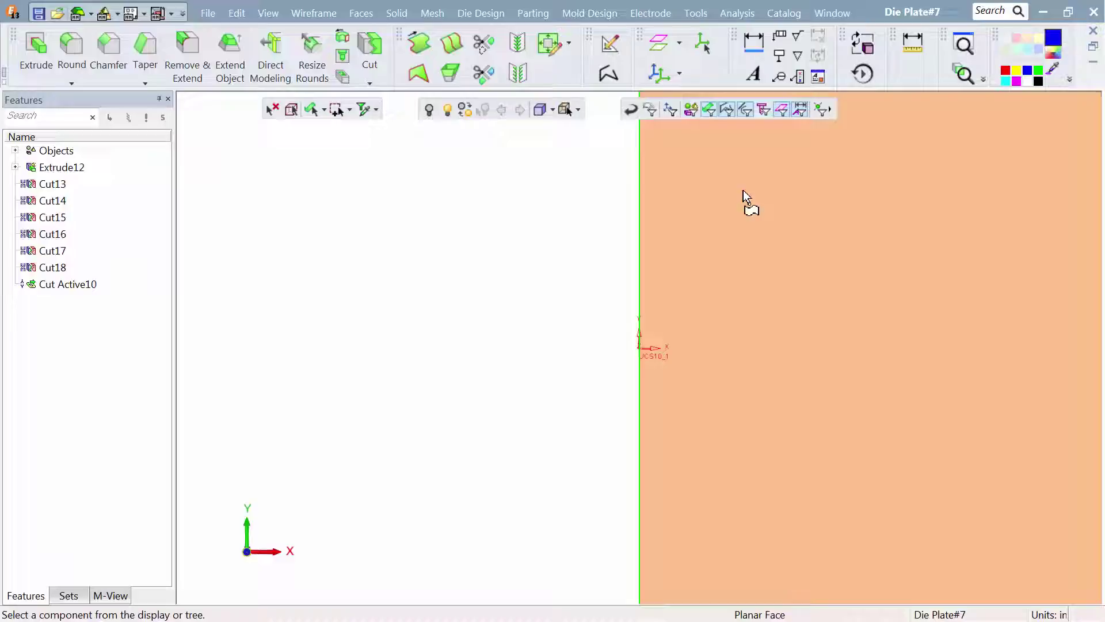
- Hide the plate's solid body so only the imported part faces are displayed
{"action": "right_click_drag", "start_coordinate": [739, 384], "coordinate": [735, 399], "text": "ctrl"}
{"action": "middle_click_drag", "start_coordinate": [685, 395], "coordinate": [513, 436], "text": "ctrl"}
{"action": "left_click_drag", "start_coordinate": [540, 408], "coordinate": [565, 340], "text": "ctrl"}
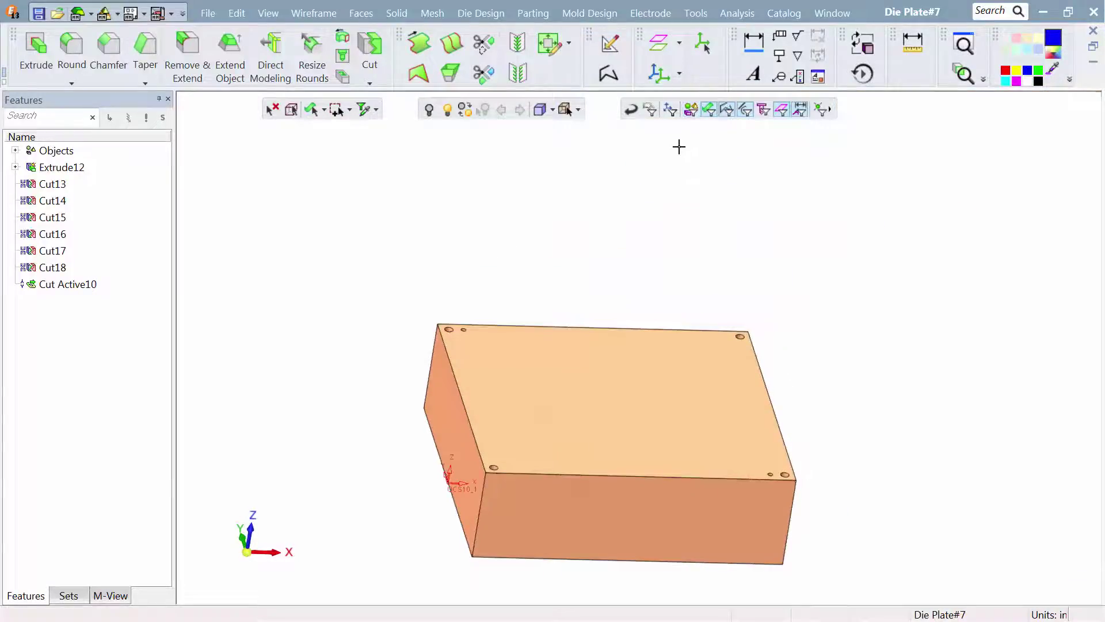
{"action": "left_click", "coordinate": [689, 113]}
{"action": "left_click", "coordinate": [605, 358]}
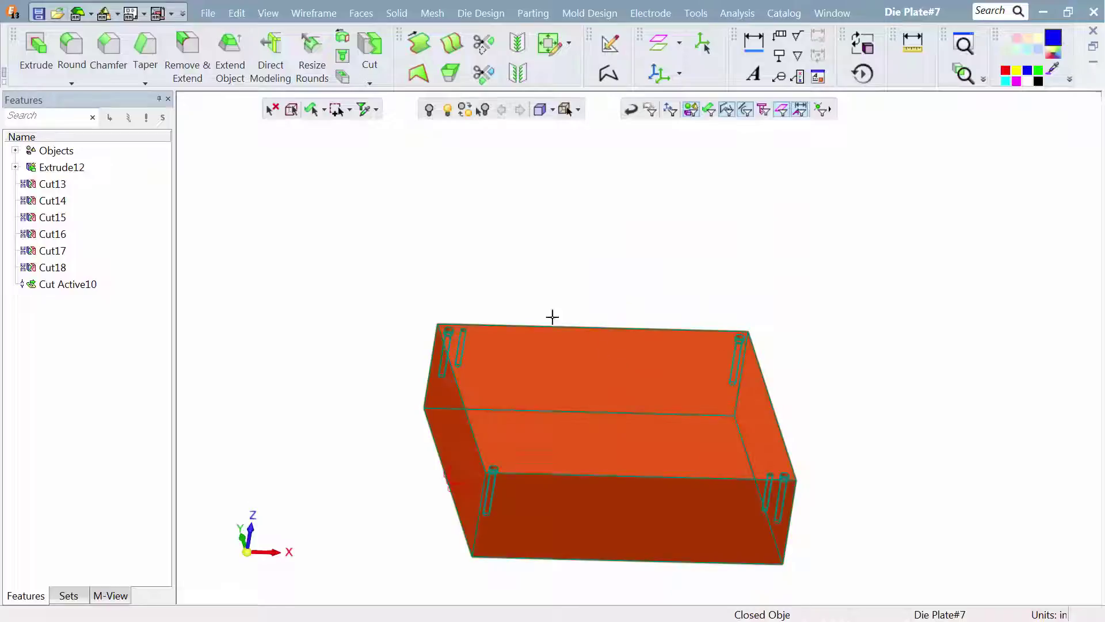
{"action": "left_click", "coordinate": [429, 110]}
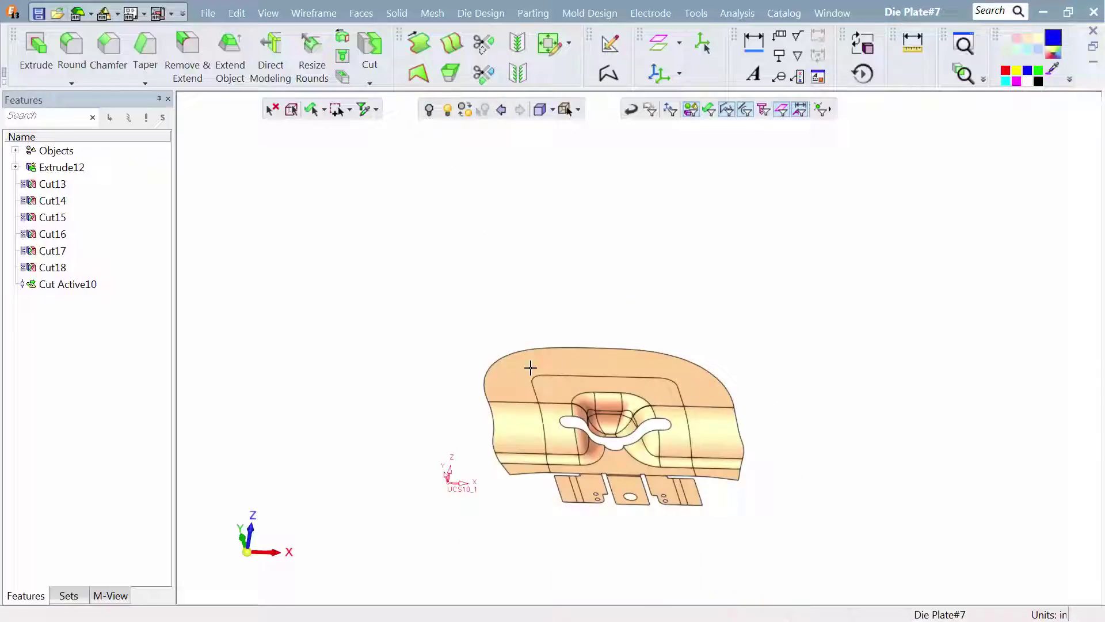
{"action": "middle_click_drag", "start_coordinate": [530, 367], "coordinate": [572, 278]}
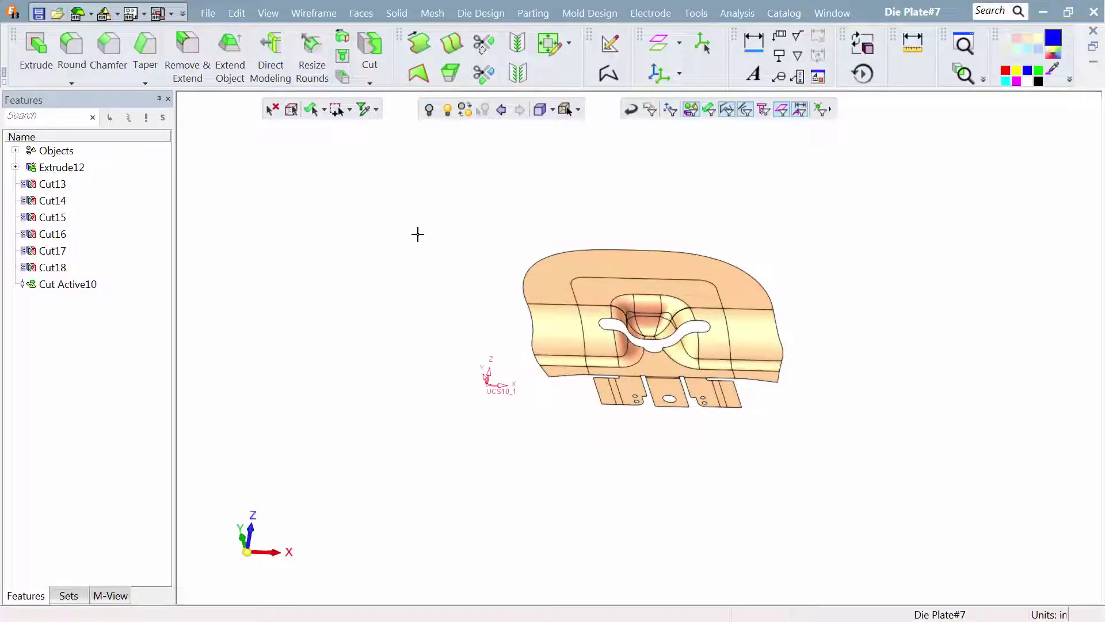
- Remove the outer border faces and the three tab sections from the imported geometry, keeping the central form faces
{"action": "right_click", "coordinate": [417, 234]}
{"action": "left_click", "coordinate": [466, 399]}
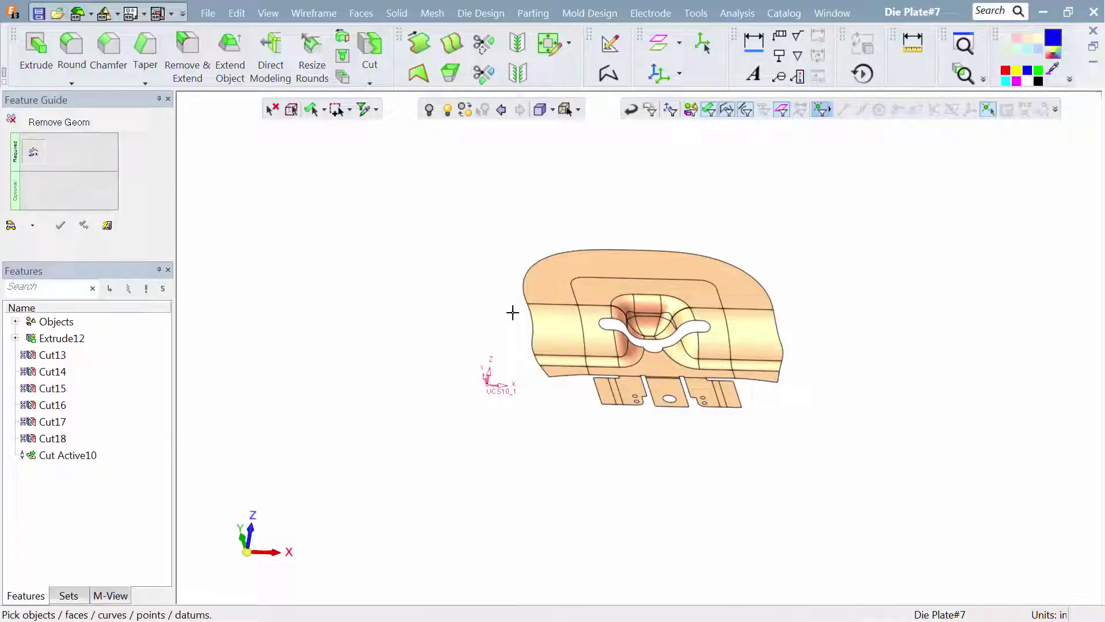
{"action": "left_click_drag", "start_coordinate": [513, 297], "coordinate": [551, 367]}
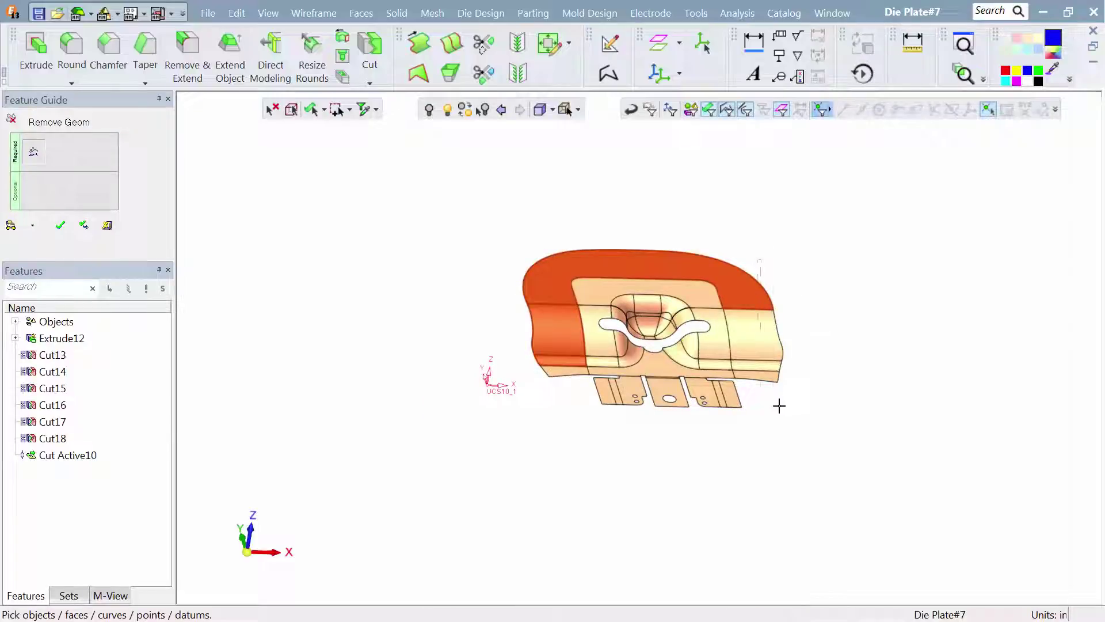
{"action": "left_click_drag", "start_coordinate": [779, 406], "coordinate": [780, 410]}
{"action": "middle_click_drag", "start_coordinate": [676, 461], "coordinate": [669, 502]}
{"action": "scroll", "coordinate": [660, 297], "scroll_direction": "up", "scroll_amount": 3}
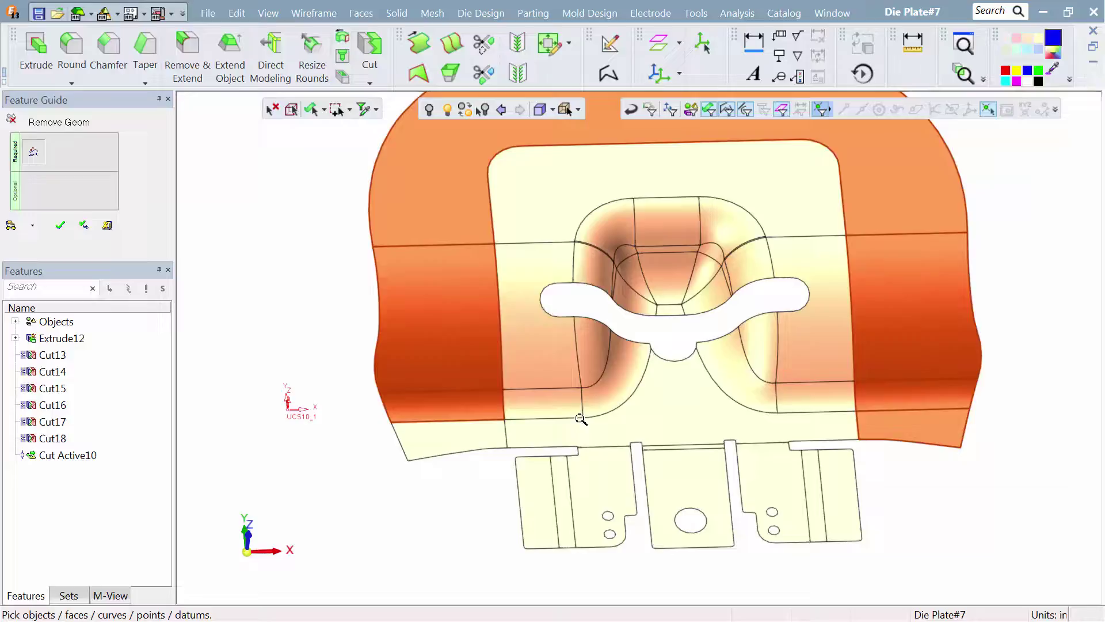
{"action": "left_click", "coordinate": [782, 508]}
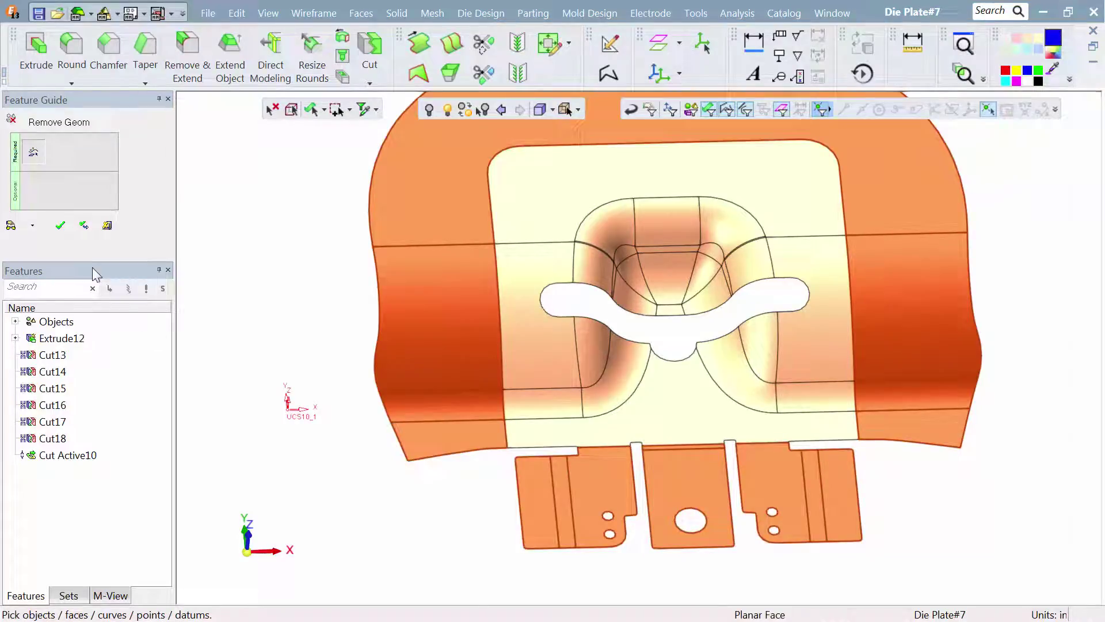
{"action": "left_click", "coordinate": [68, 223]}
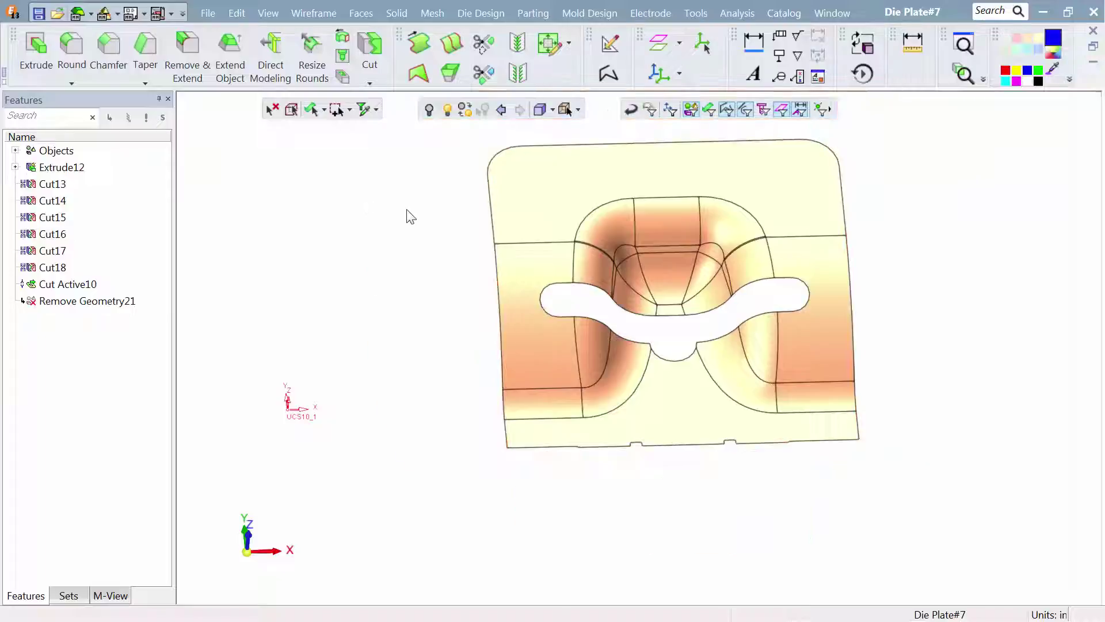
- Create a chained composite curve along both side edges and the rounded far edge of the remaining form faces
{"action": "scroll", "coordinate": [426, 306], "scroll_direction": "down", "scroll_amount": 3}
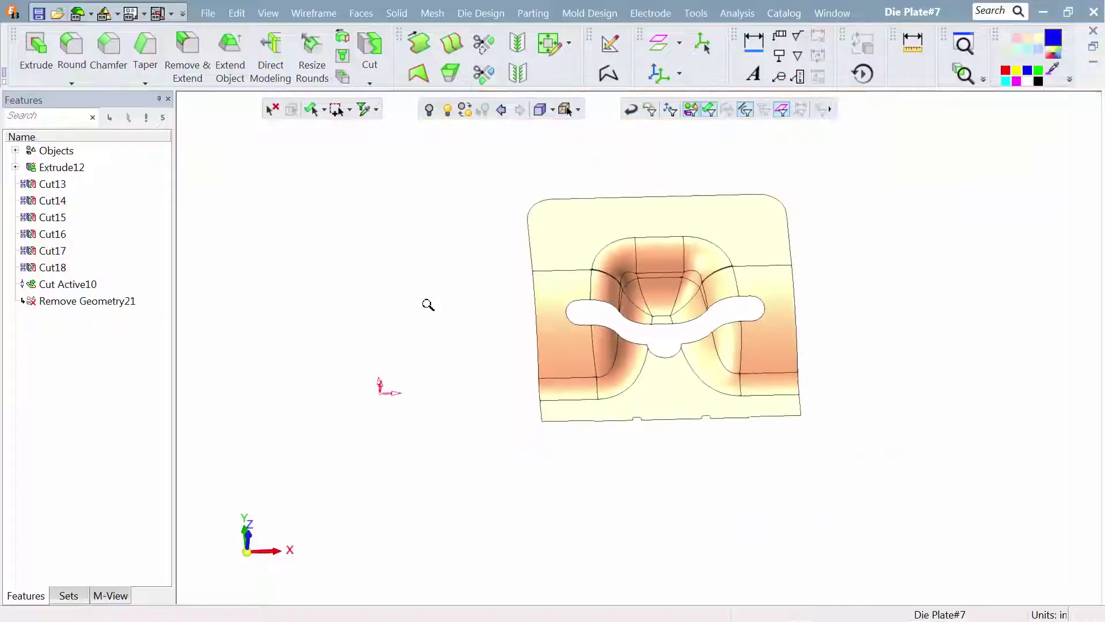
{"action": "left_click", "coordinate": [609, 74]}
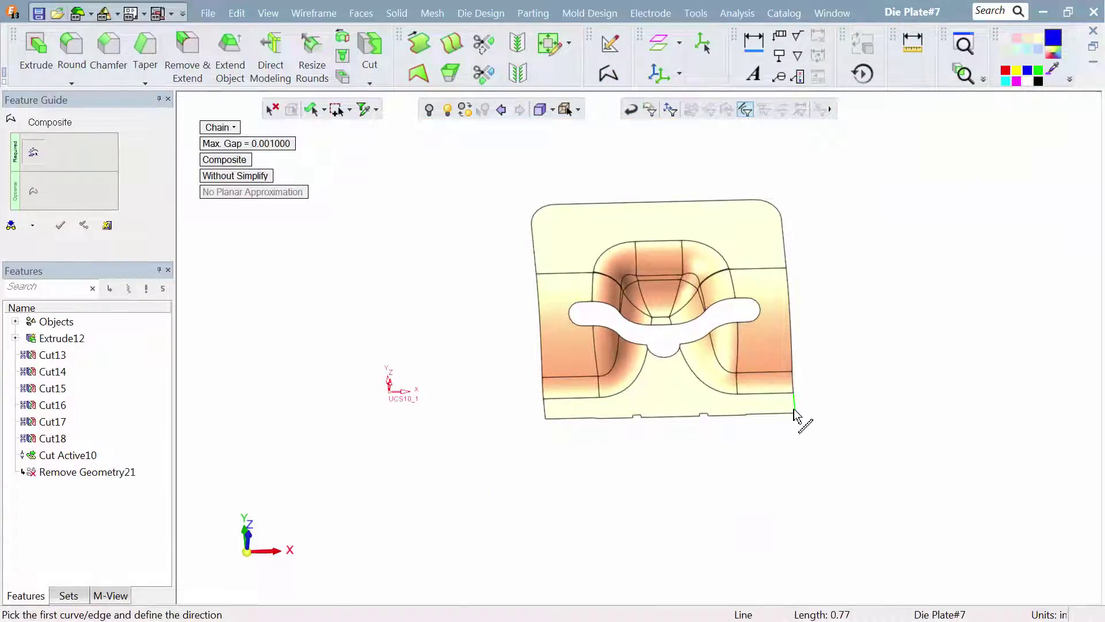
{"action": "left_click", "coordinate": [794, 403]}
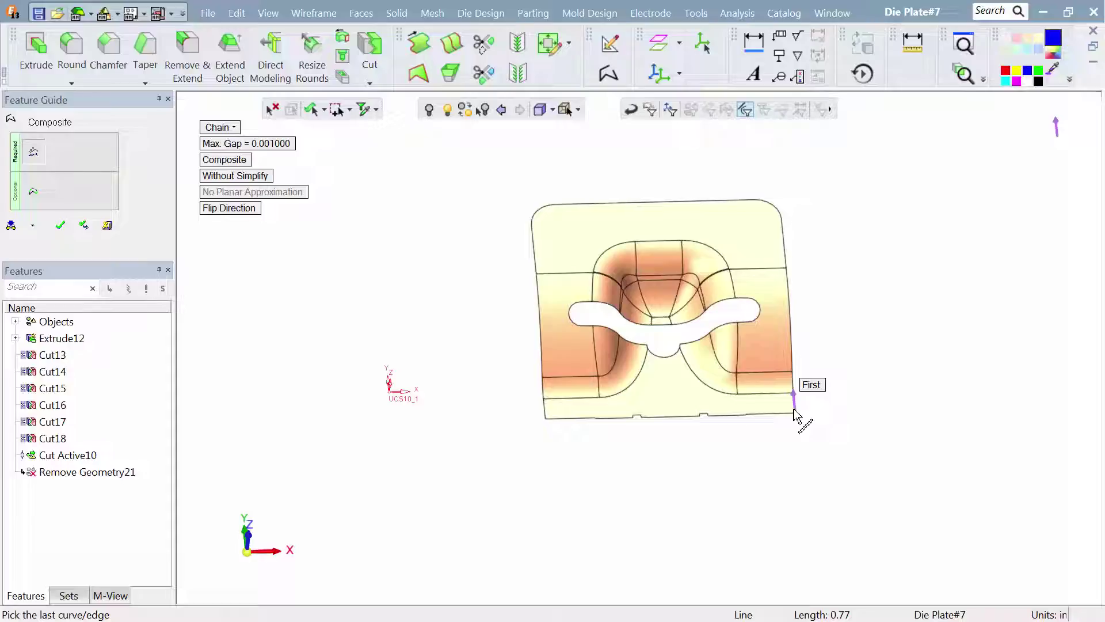
{"action": "left_click", "coordinate": [612, 203]}
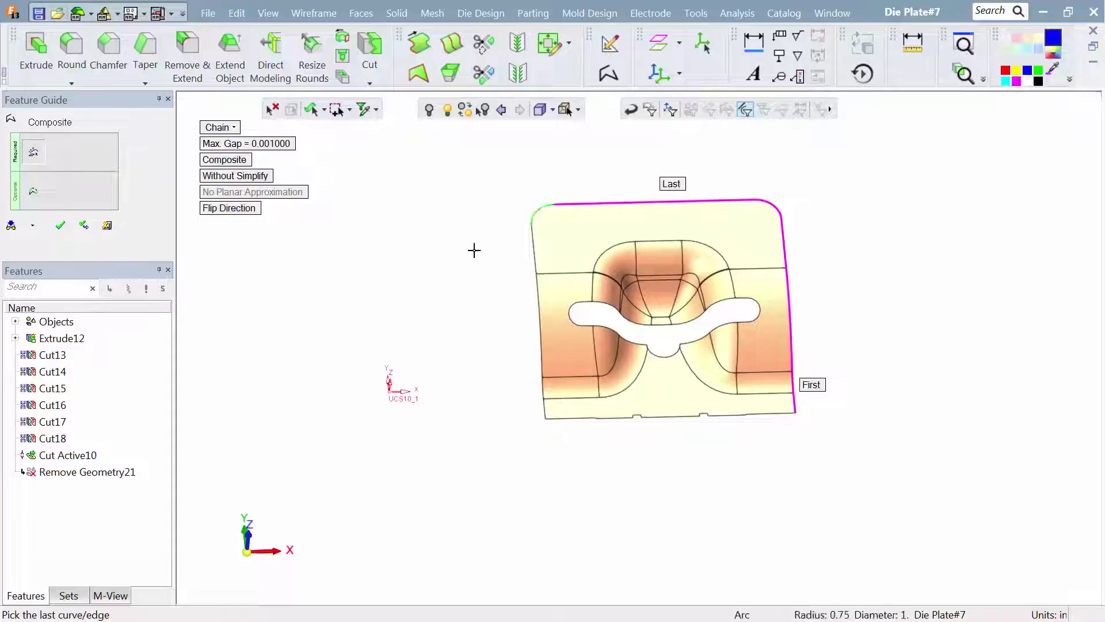
{"action": "left_click", "coordinate": [544, 420]}
{"action": "right_click", "coordinate": [447, 380]}
{"action": "left_click", "coordinate": [448, 382]}
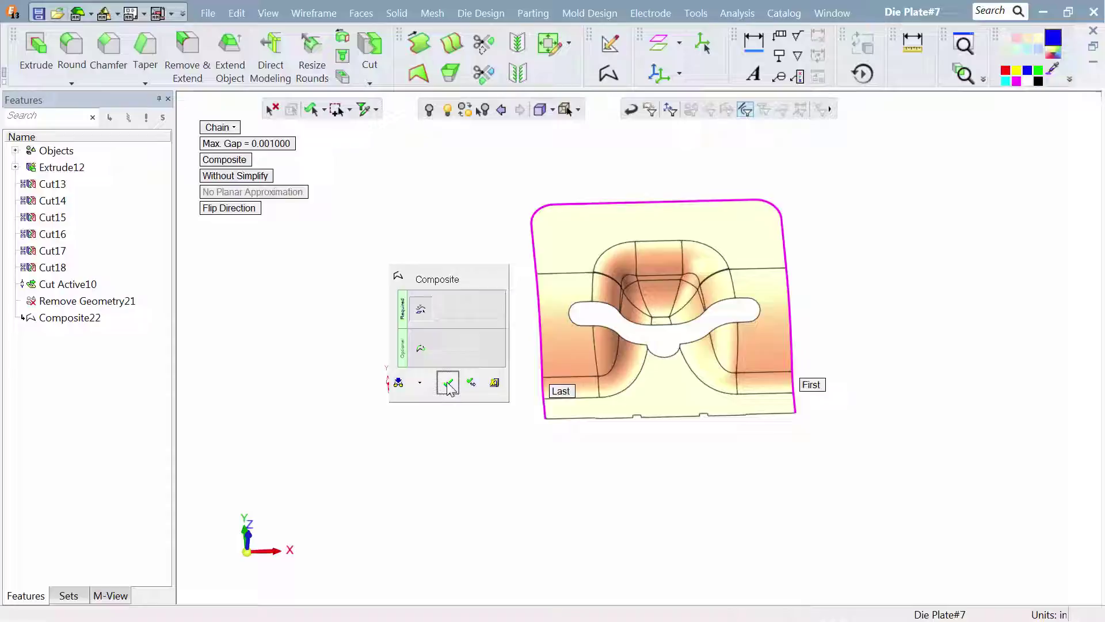
- Extend the form faces outward by 7 in, tangent, along the composite curve around their side and far edges
{"action": "left_click", "coordinate": [370, 17]}
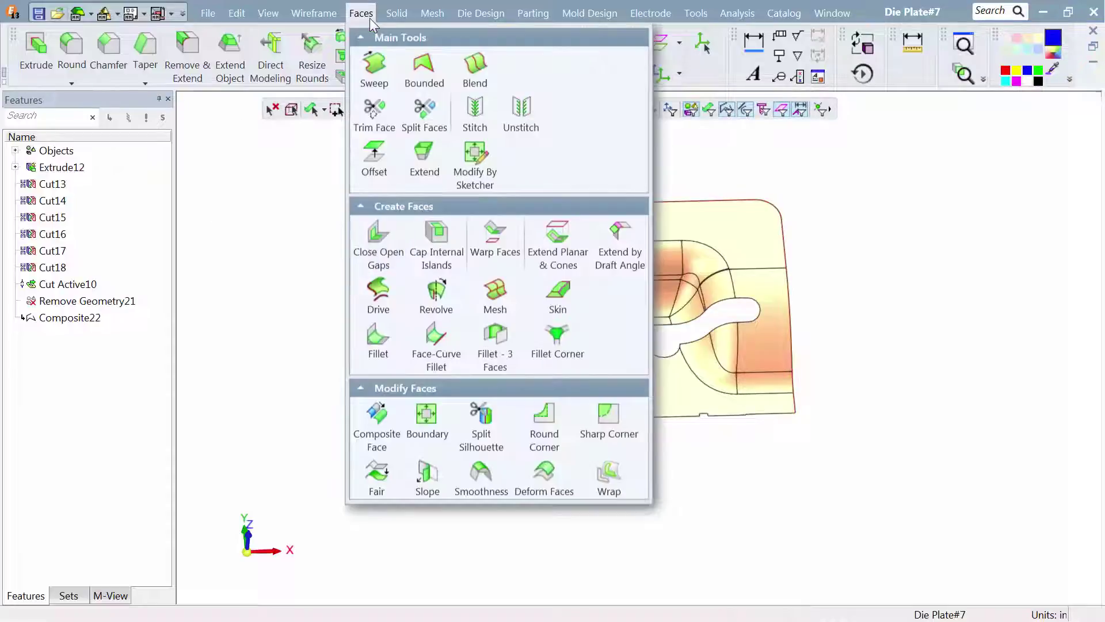
{"action": "left_click", "coordinate": [410, 146]}
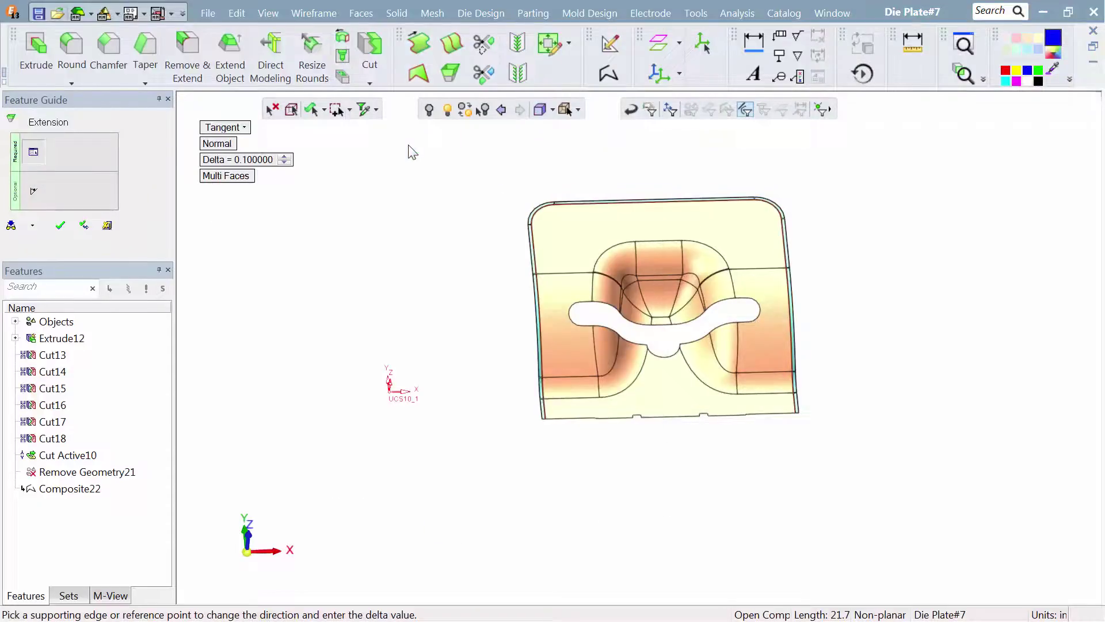
{"action": "left_click", "coordinate": [269, 162]}
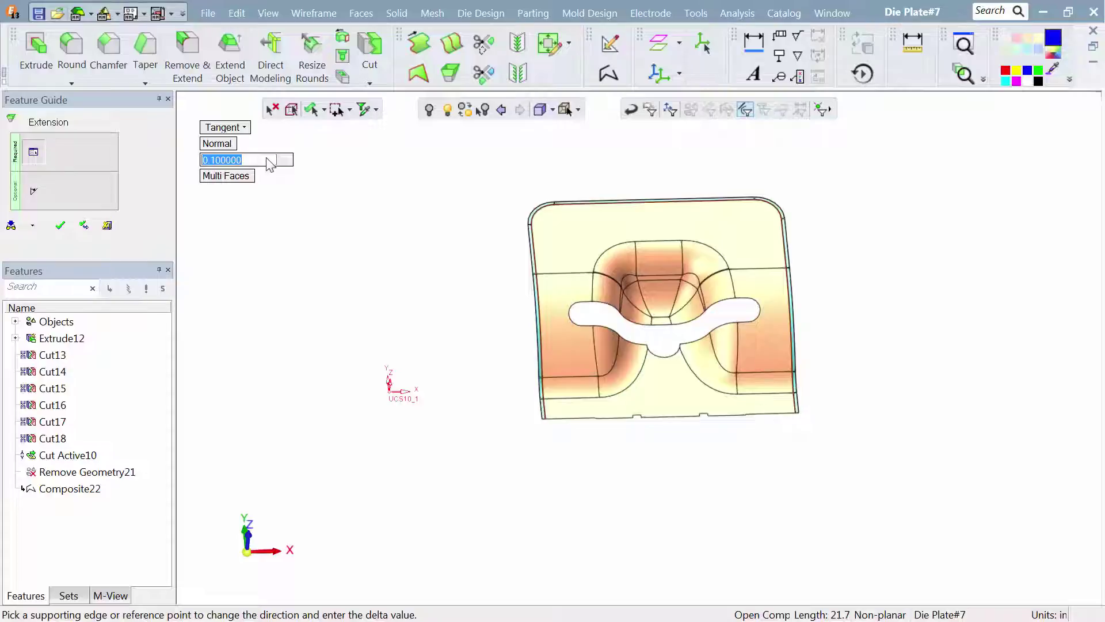
{"action": "type", "text": "7"}
{"action": "key", "text": "Return"}
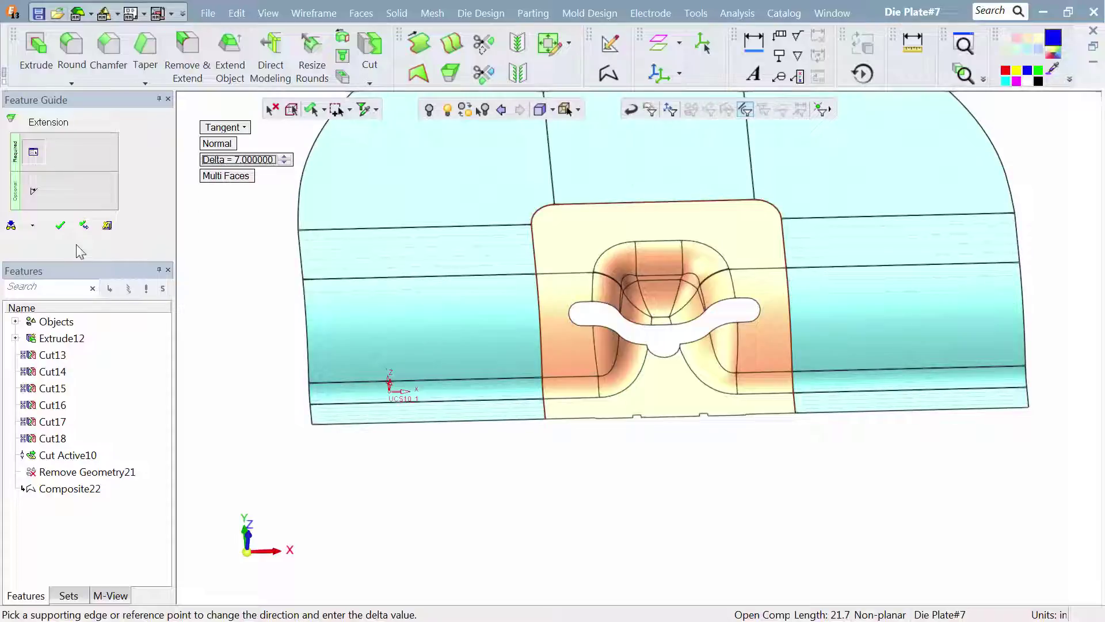
{"action": "left_click", "coordinate": [68, 235]}
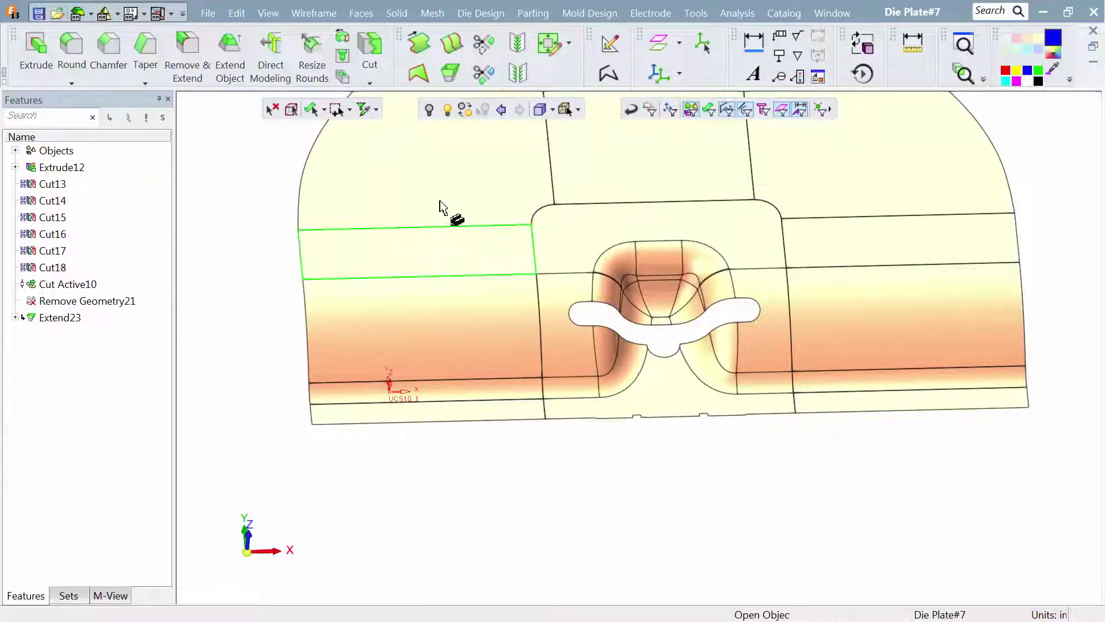
- Create a chained composite curve along the whole near edge of the extended faces, from one outer corner to the other
{"action": "left_click", "coordinate": [608, 74]}
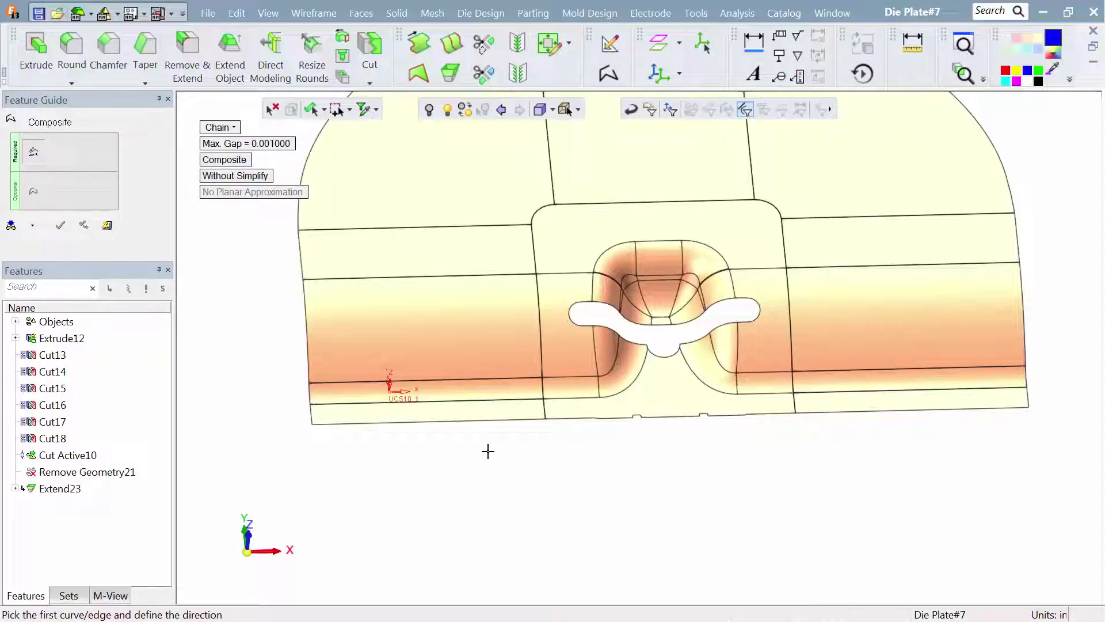
{"action": "left_click", "coordinate": [493, 421]}
{"action": "left_click", "coordinate": [474, 422]}
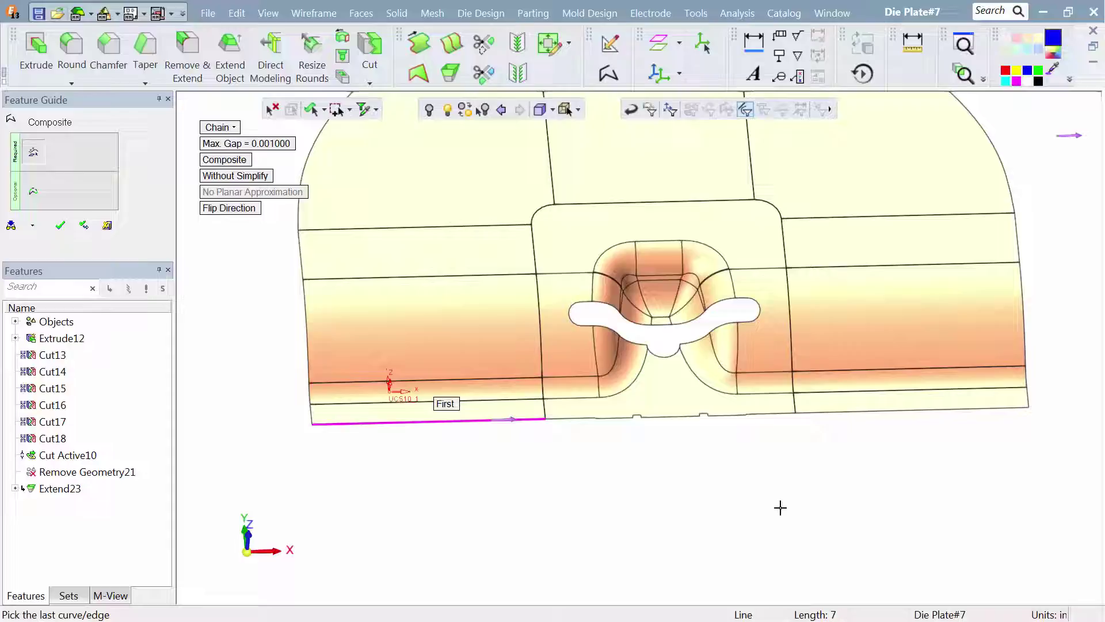
{"action": "left_click", "coordinate": [835, 412]}
{"action": "left_click", "coordinate": [785, 460]}
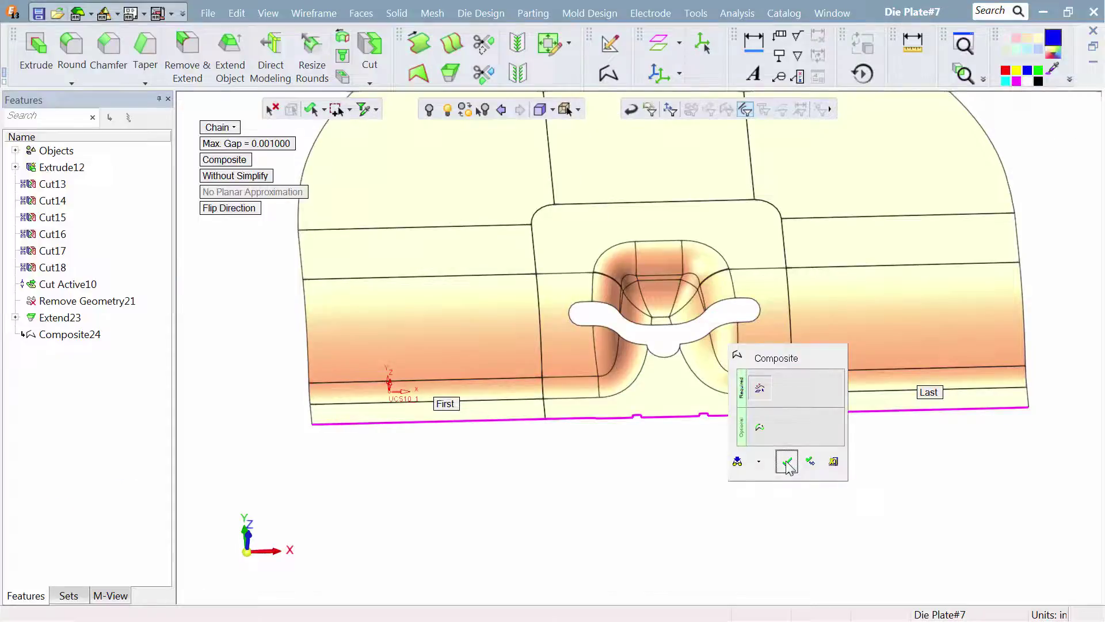
- Sweep the near-edge composite curve outward by a 7 in delta on one side to form a flat face
{"action": "left_click", "coordinate": [361, 12]}
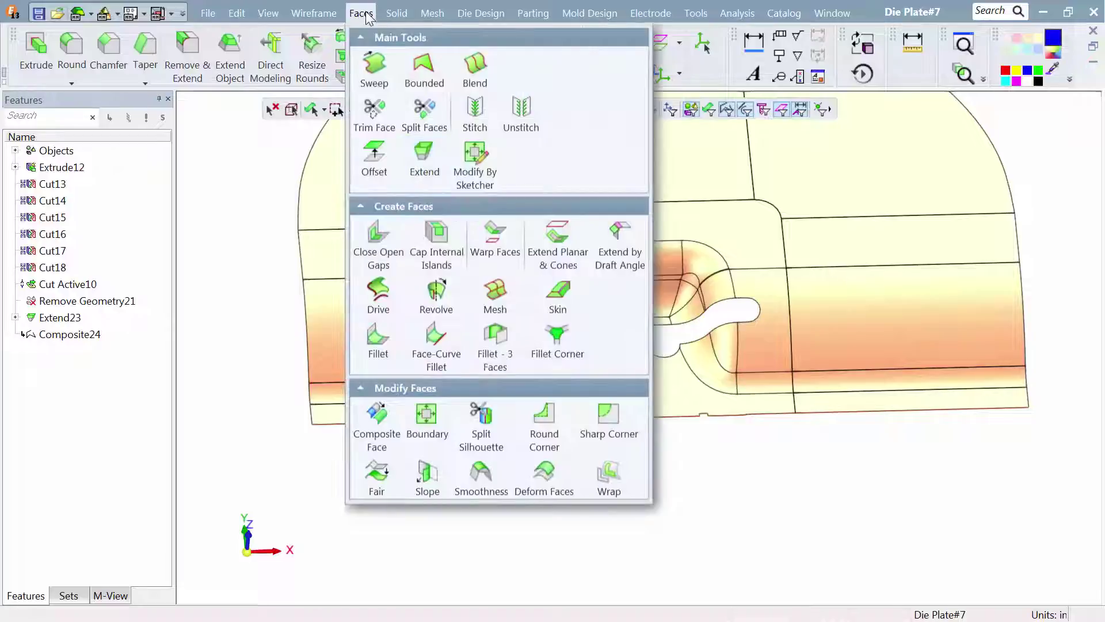
{"action": "left_click", "coordinate": [374, 86]}
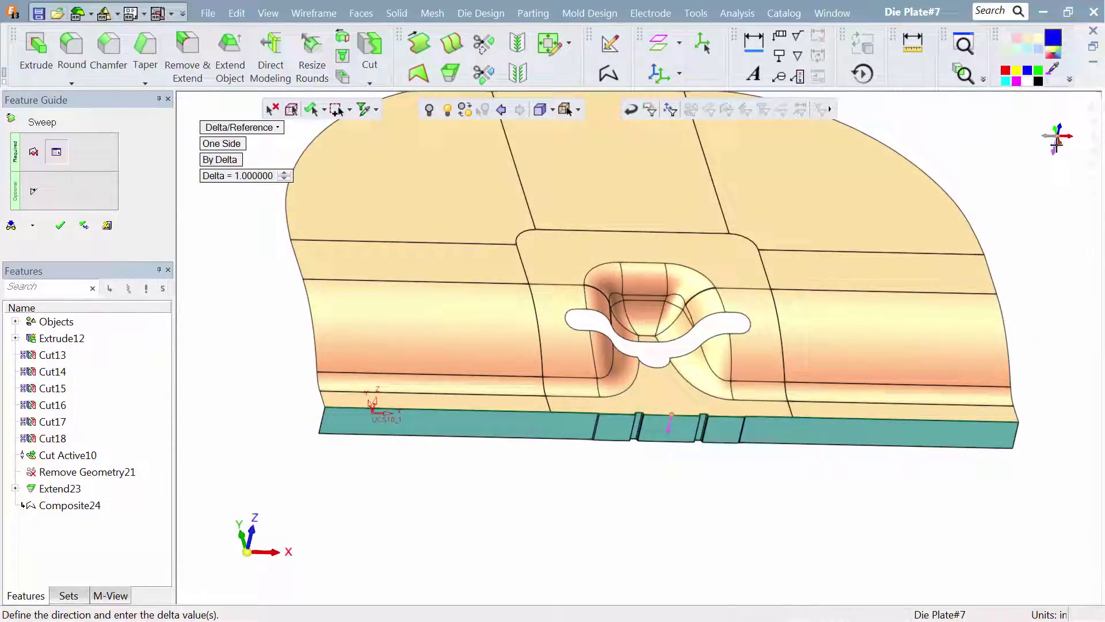
{"action": "left_click", "coordinate": [268, 179]}
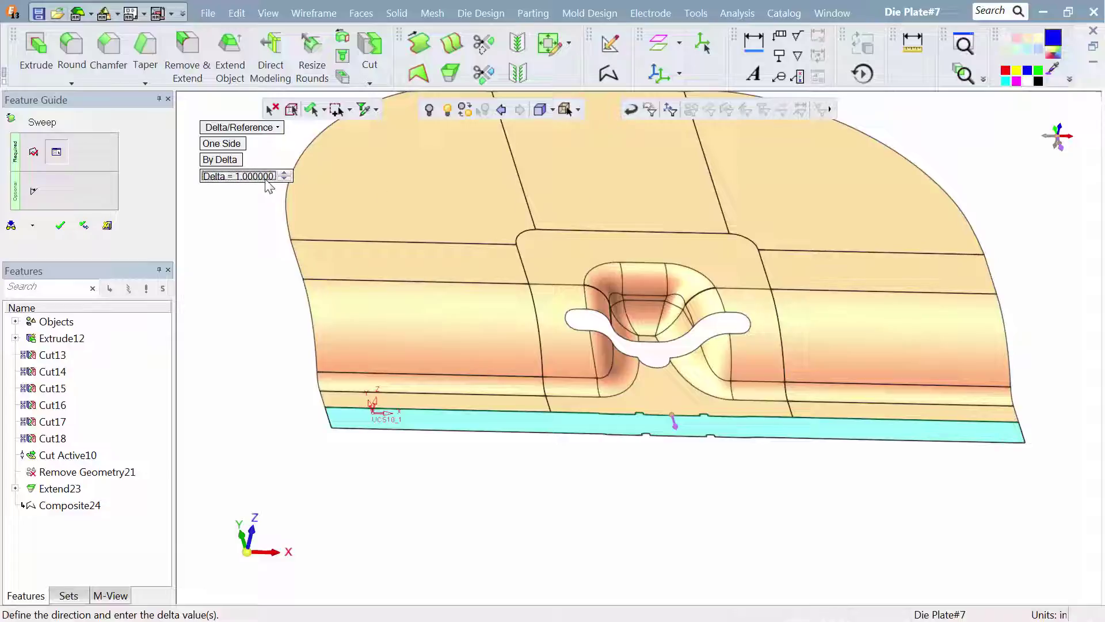
{"action": "type", "text": "7"}
{"action": "key", "text": "Return"}
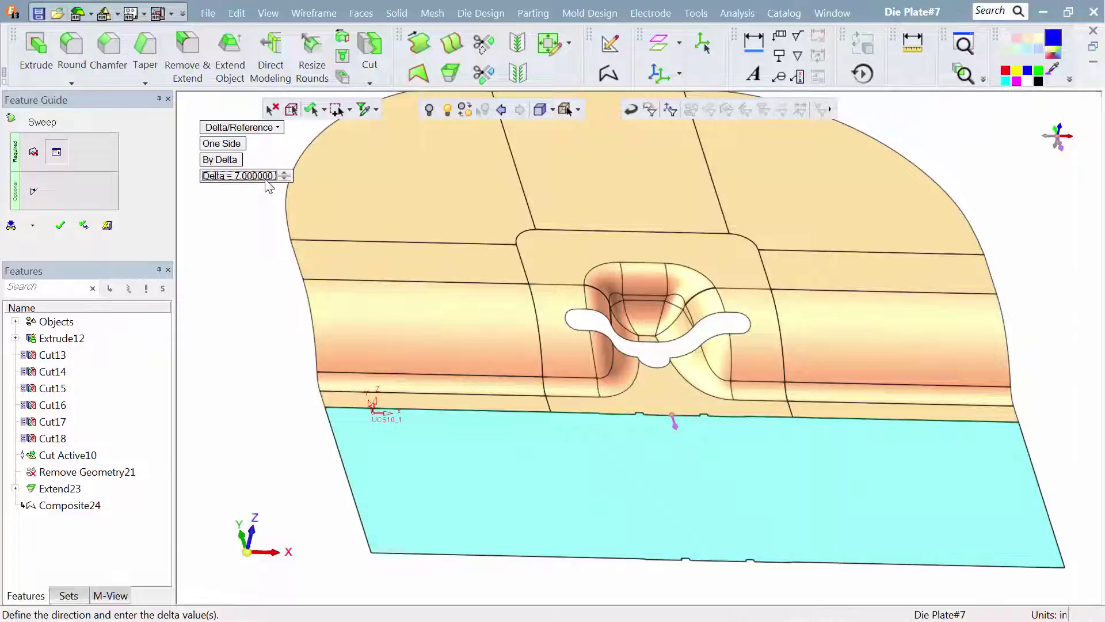
{"action": "left_click", "coordinate": [60, 225]}
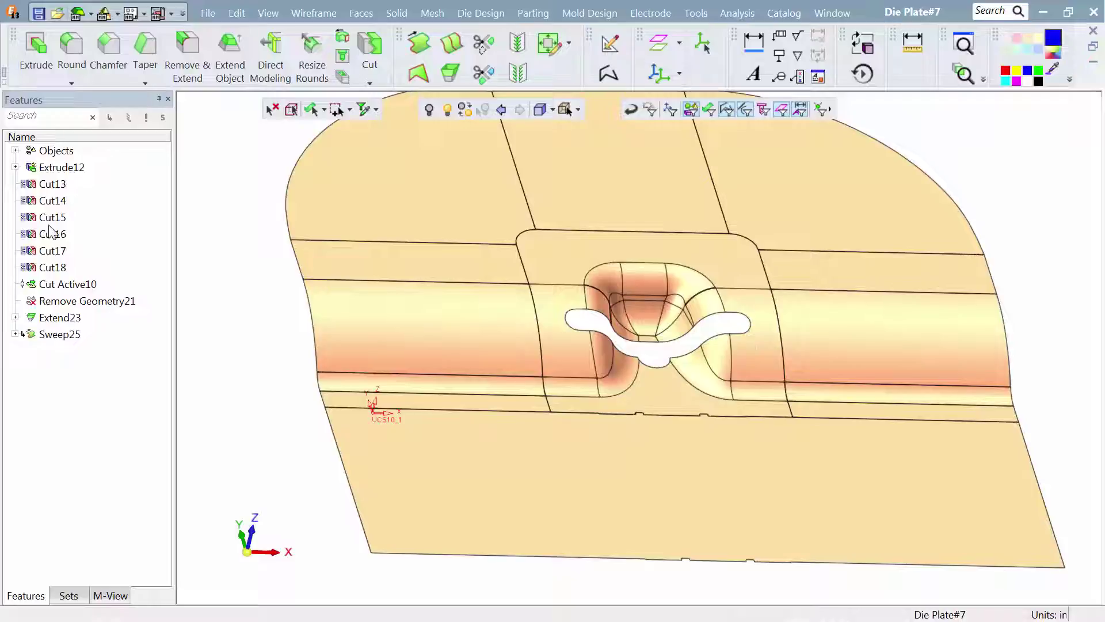
- Stitch the form faces, the extended faces and the swept face together
{"action": "left_click", "coordinate": [360, 13]}
{"action": "left_click", "coordinate": [461, 119]}
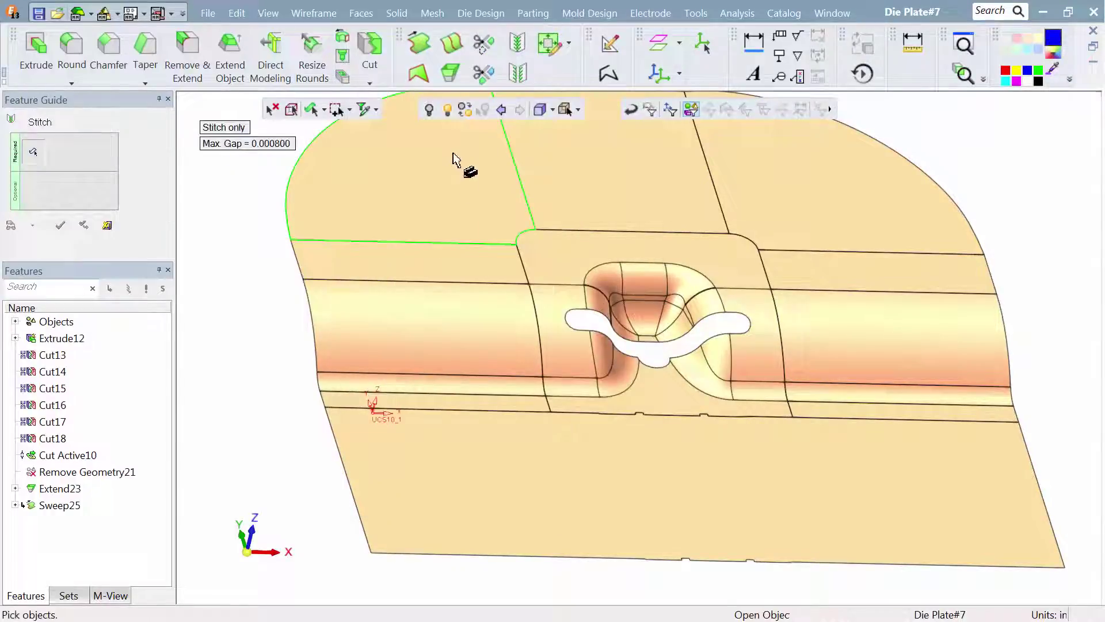
{"action": "left_click_drag", "start_coordinate": [454, 180], "coordinate": [749, 474]}
{"action": "left_click_drag", "start_coordinate": [637, 266], "coordinate": [853, 412]}
{"action": "left_click", "coordinate": [60, 225]}
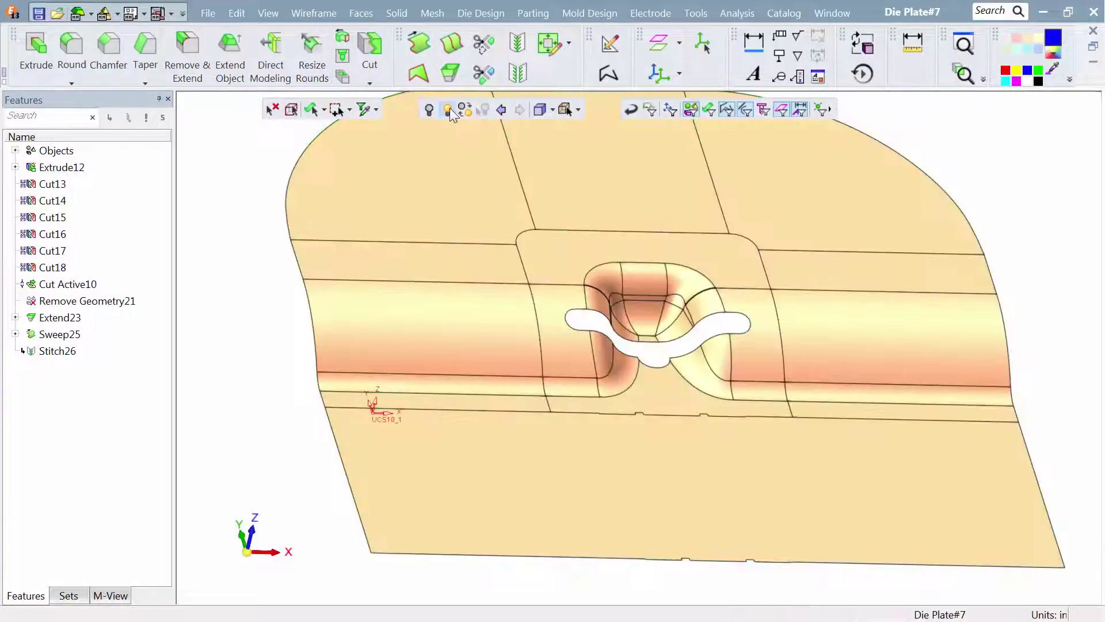
- Redisplay the hidden plate and cut it with the stitched faces, removing the material above them
{"action": "left_click", "coordinate": [448, 110]}
{"action": "left_click", "coordinate": [361, 182]}
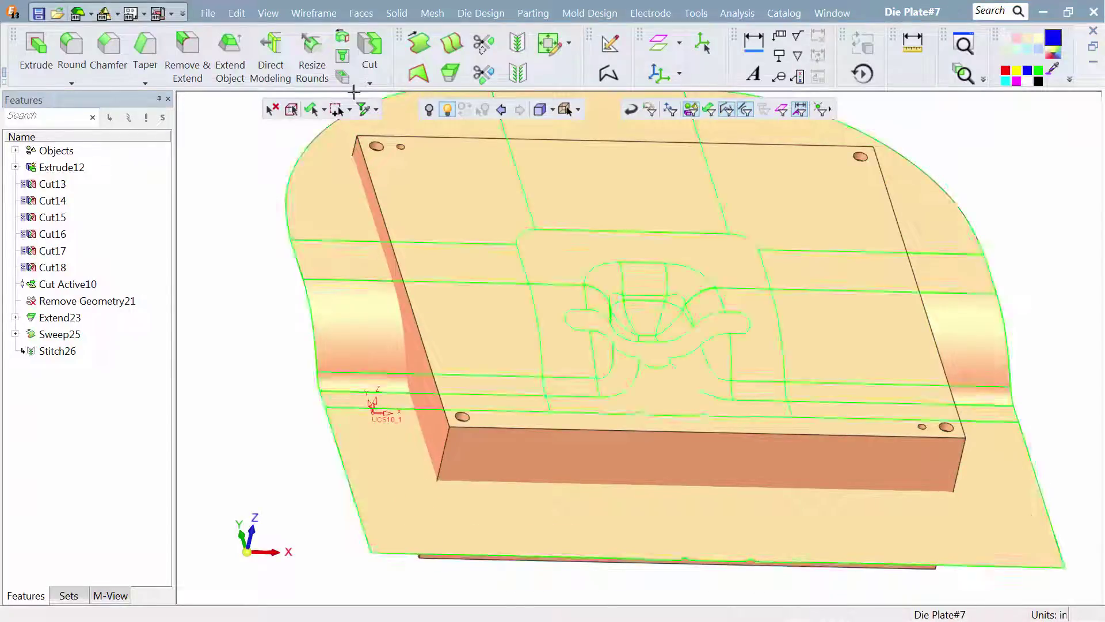
{"action": "left_click", "coordinate": [369, 52]}
{"action": "left_click", "coordinate": [402, 190]}
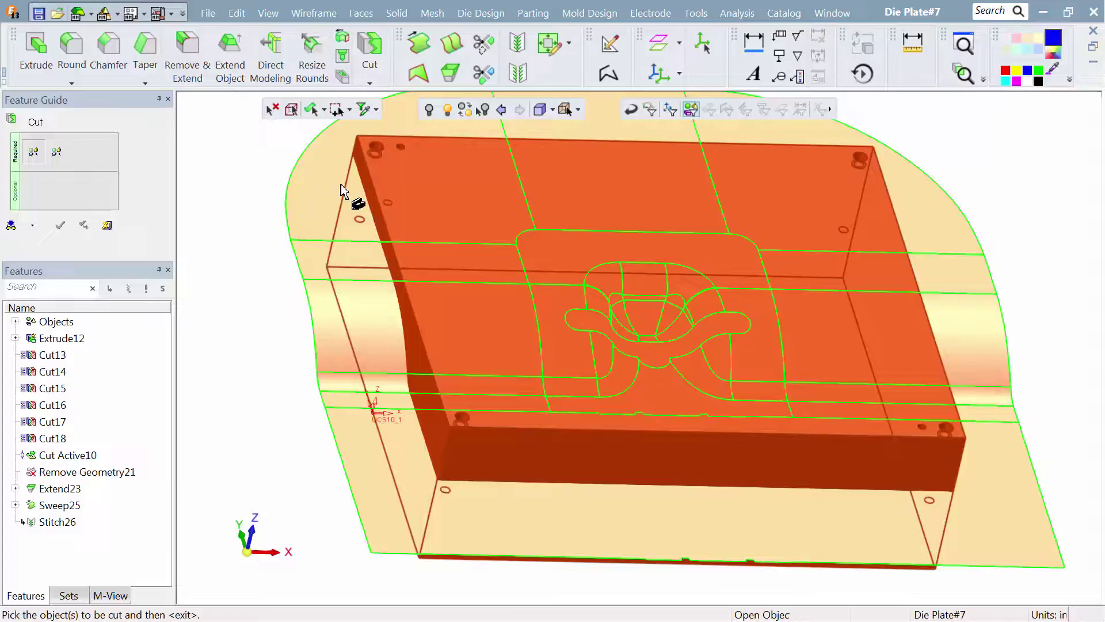
{"action": "middle_click", "coordinate": [256, 170]}
{"action": "left_click", "coordinate": [297, 187]}
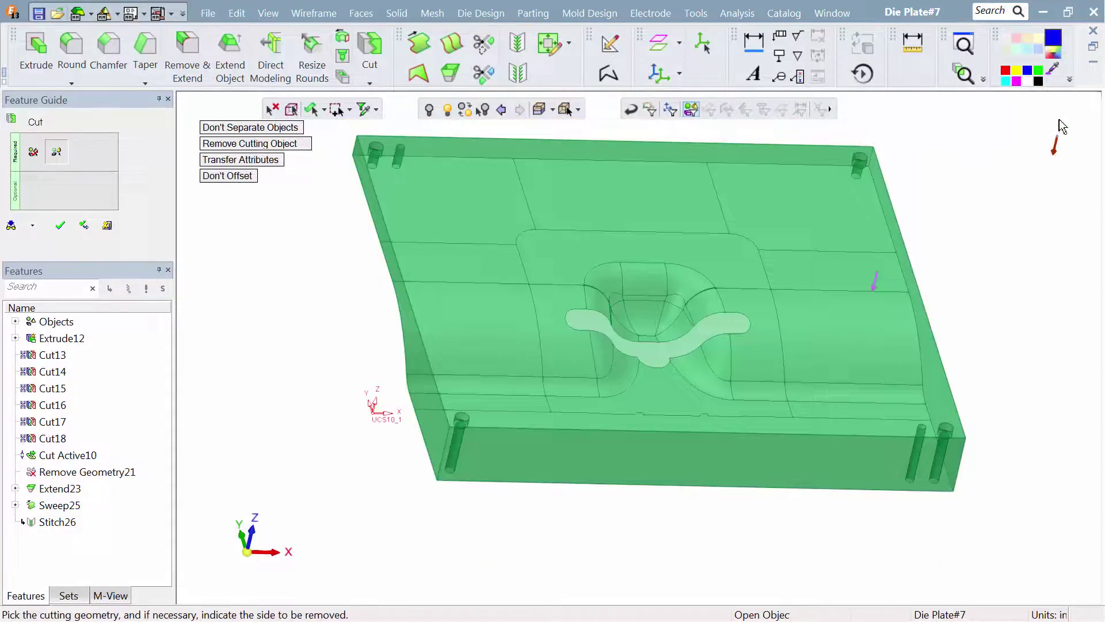
{"action": "left_click", "coordinate": [1056, 150]}
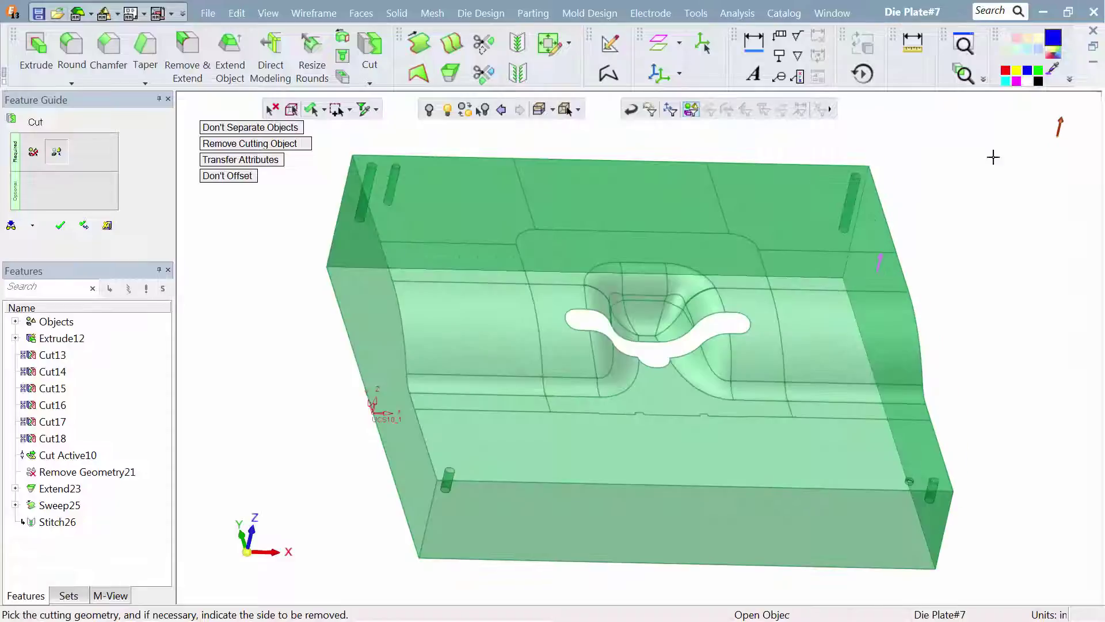
{"action": "left_click", "coordinate": [61, 226]}
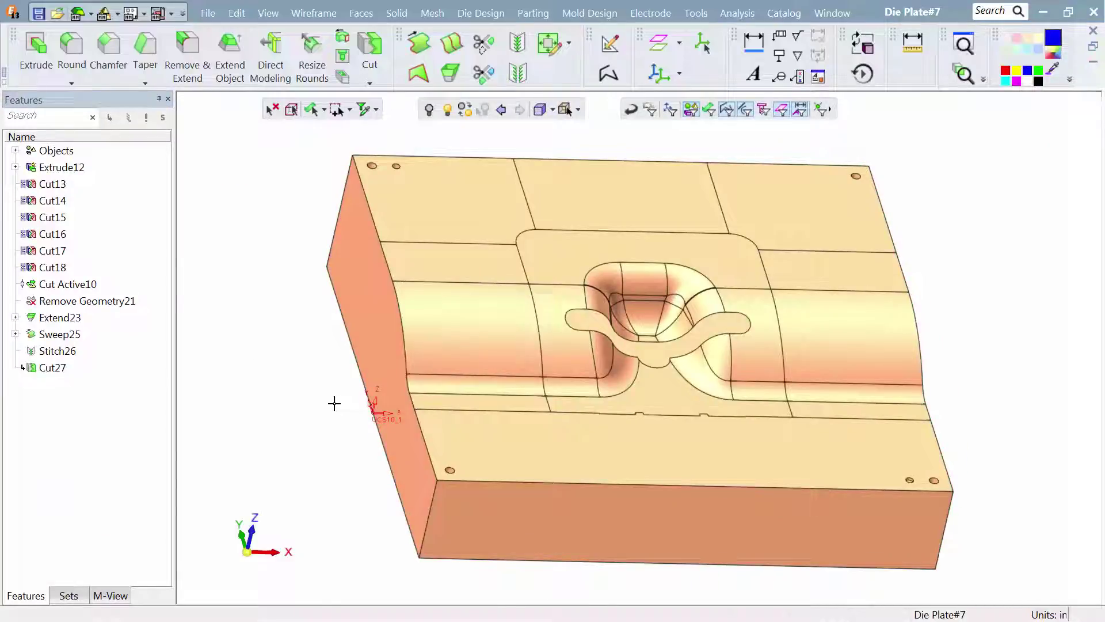
- Create a composite curve from the curved lower slot edge and the short adjoining edge on the +X side of the rounded lobe
{"action": "right_click_drag", "start_coordinate": [357, 442], "coordinate": [416, 137], "text": "ctrl"}
{"action": "mouse_move", "coordinate": [529, 238]}
{"action": "left_mouse_down", "text": "ctrl"}
{"action": "mouse_move", "coordinate": [510, 261]}
{"action": "mouse_move", "coordinate": [522, 256]}
{"action": "left_mouse_up", "text": "ctrl"}
{"action": "middle_click_drag", "start_coordinate": [521, 261], "coordinate": [537, 275]}
{"action": "middle_click_drag", "start_coordinate": [604, 350], "coordinate": [503, 365]}
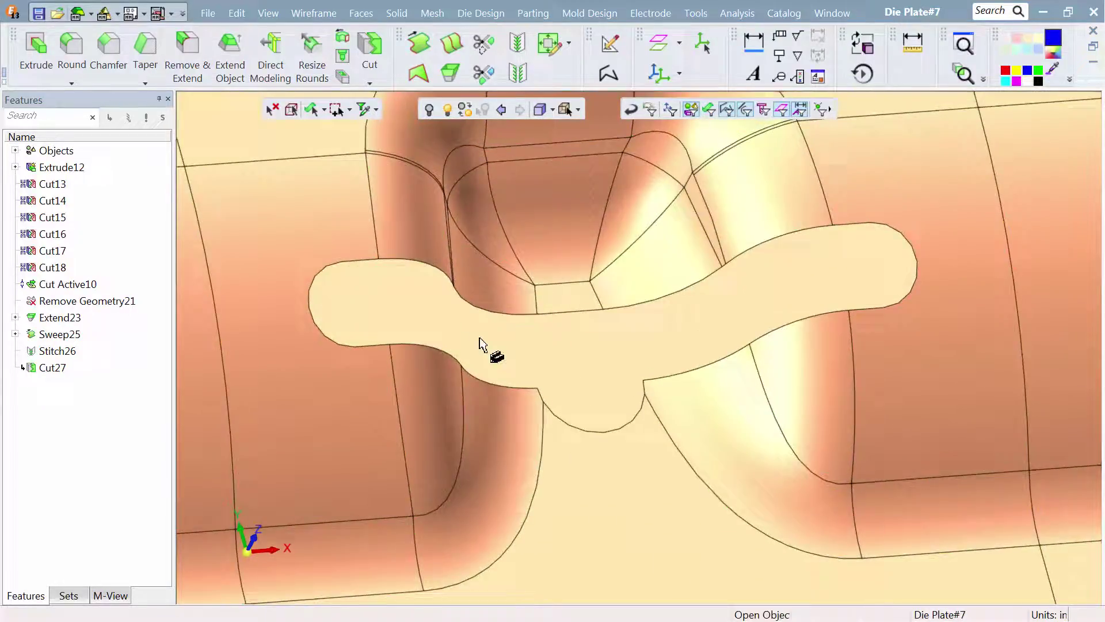
{"action": "left_click", "coordinate": [609, 73]}
{"action": "left_click", "coordinate": [724, 352]}
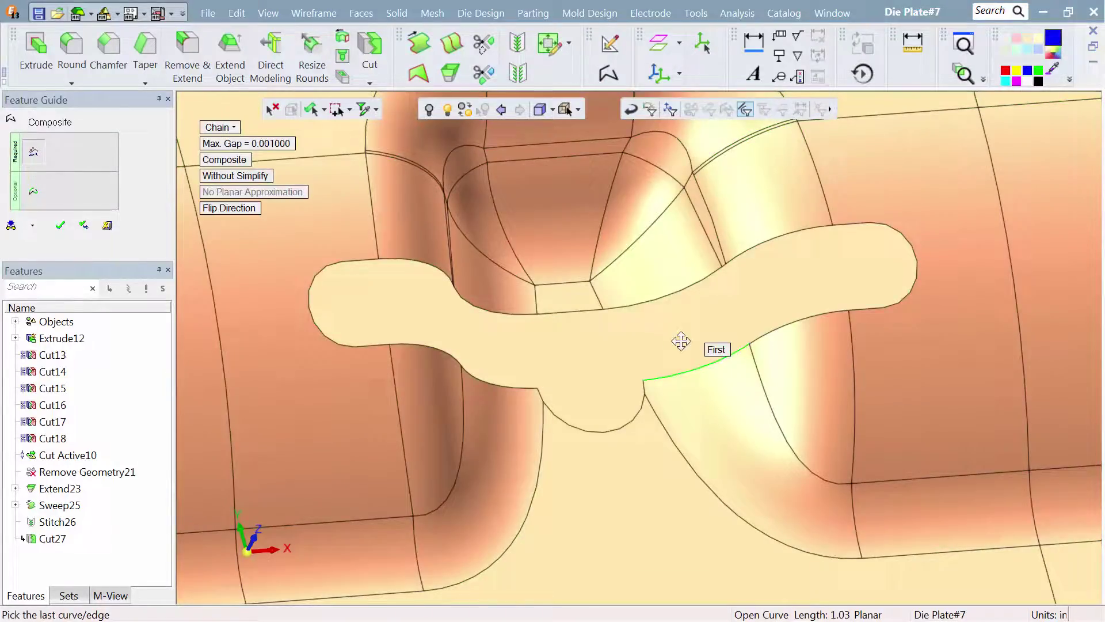
{"action": "left_click", "coordinate": [642, 387]}
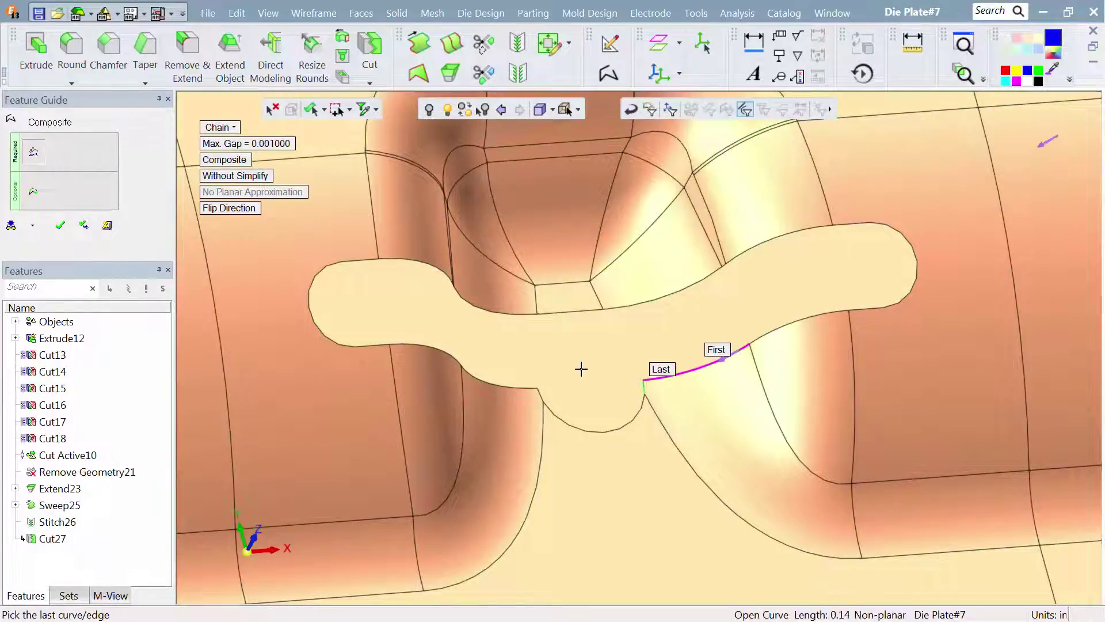
{"action": "right_click", "coordinate": [578, 368]}
{"action": "left_click", "coordinate": [577, 368]}
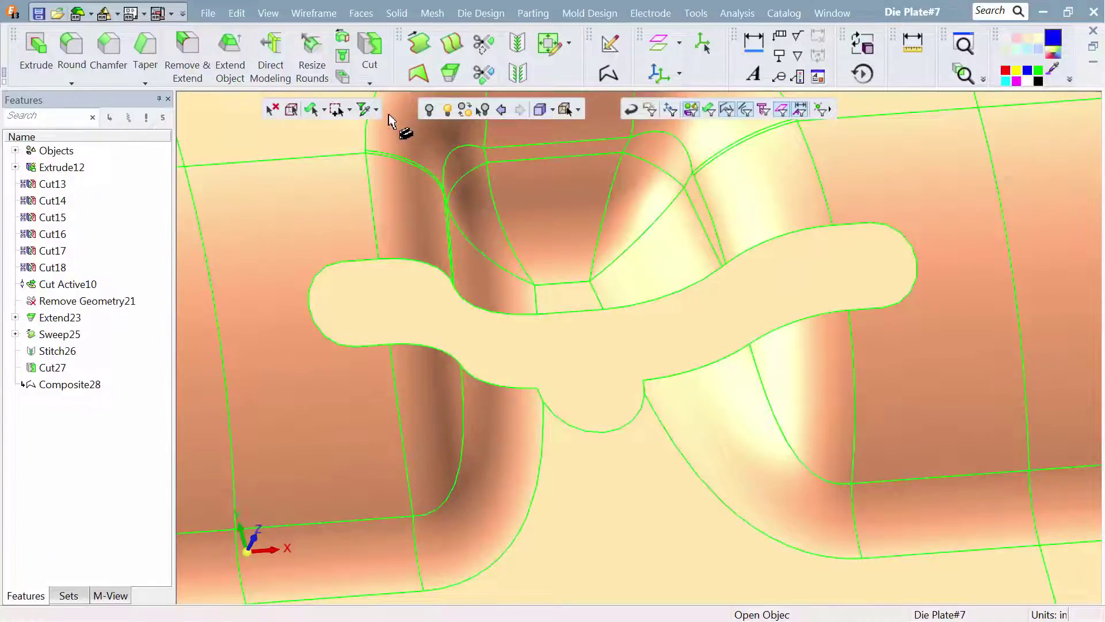
- Blend faces across the slot from the new composite curve to the opposite slot edges on the +X side
{"action": "left_click", "coordinate": [360, 13]}
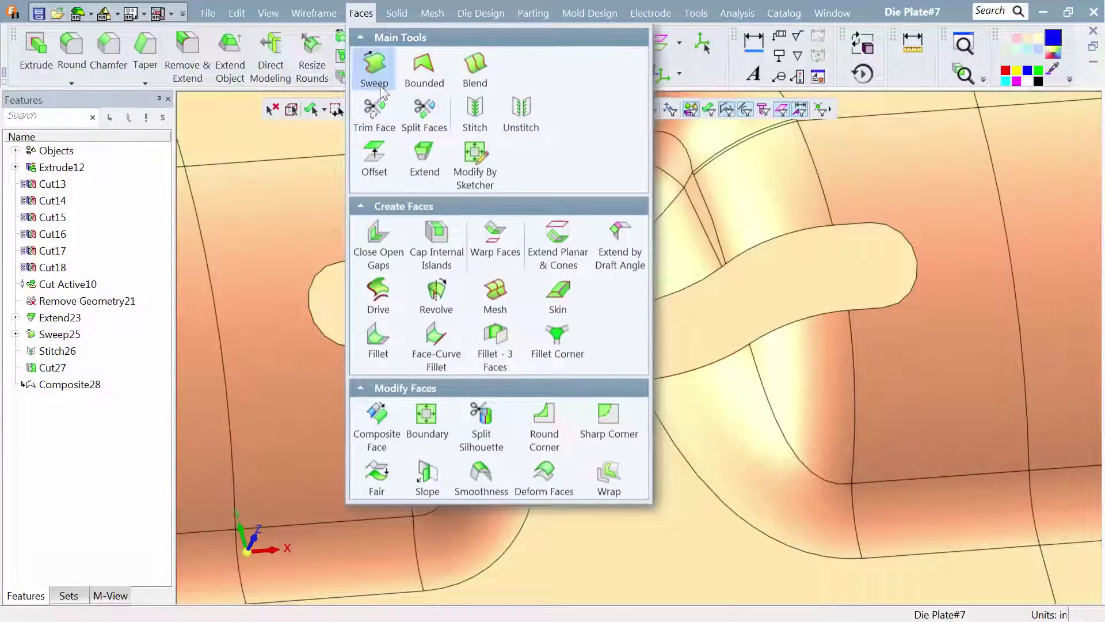
{"action": "left_click", "coordinate": [475, 66]}
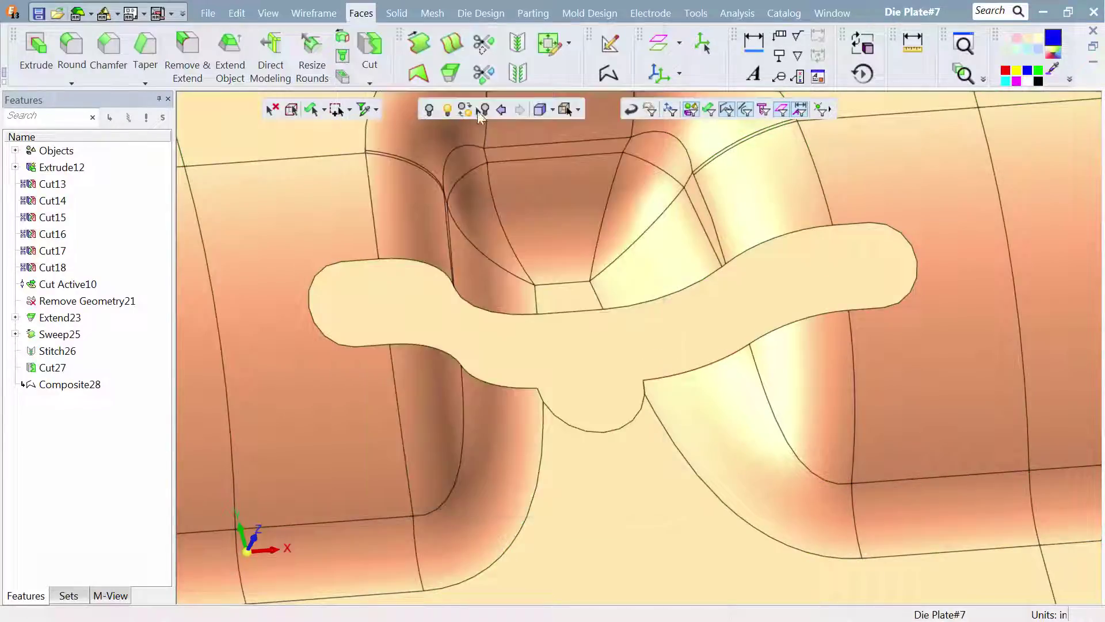
{"action": "left_click", "coordinate": [606, 309]}
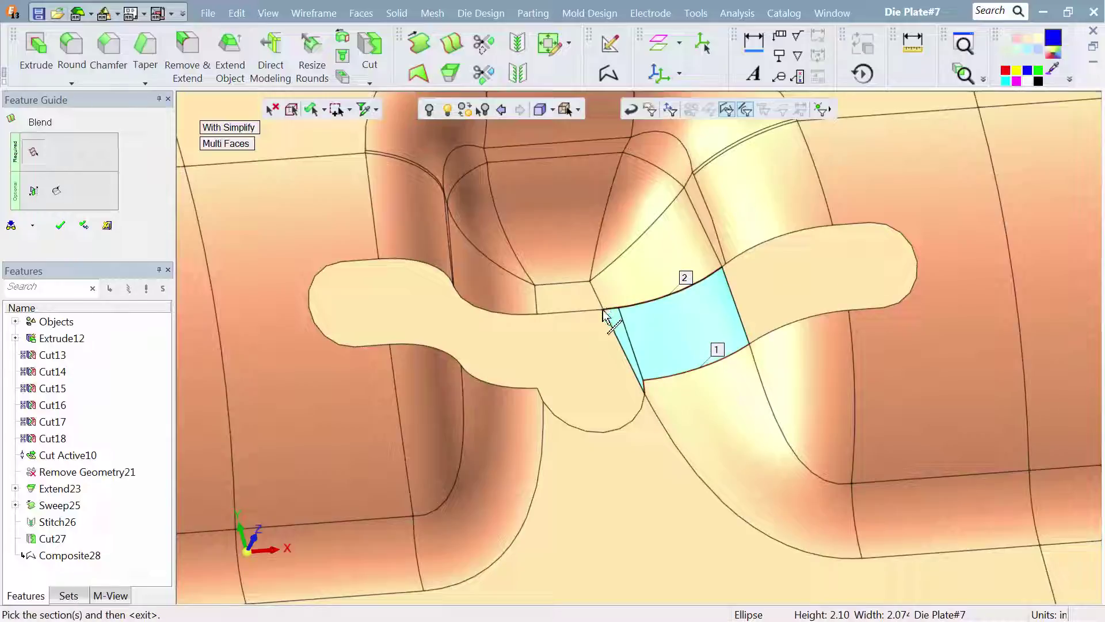
{"action": "right_click", "coordinate": [592, 321]}
{"action": "left_click", "coordinate": [594, 321]}
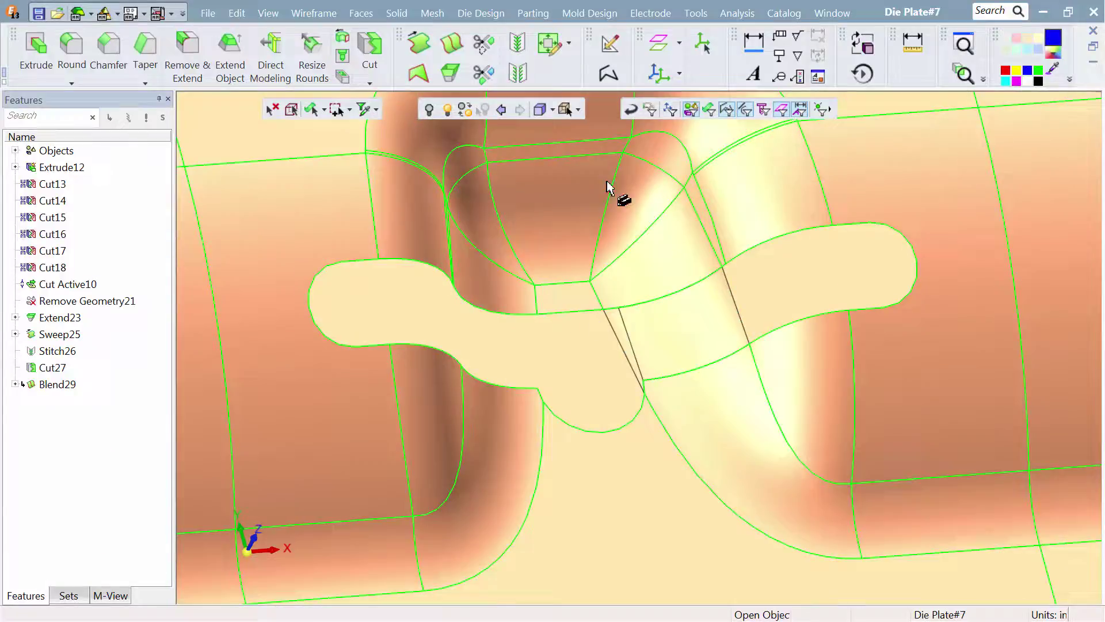
- Create a composite curve from the short edge and the curved lower slot edge on the -X side of the rounded lobe
{"action": "left_click", "coordinate": [608, 73]}
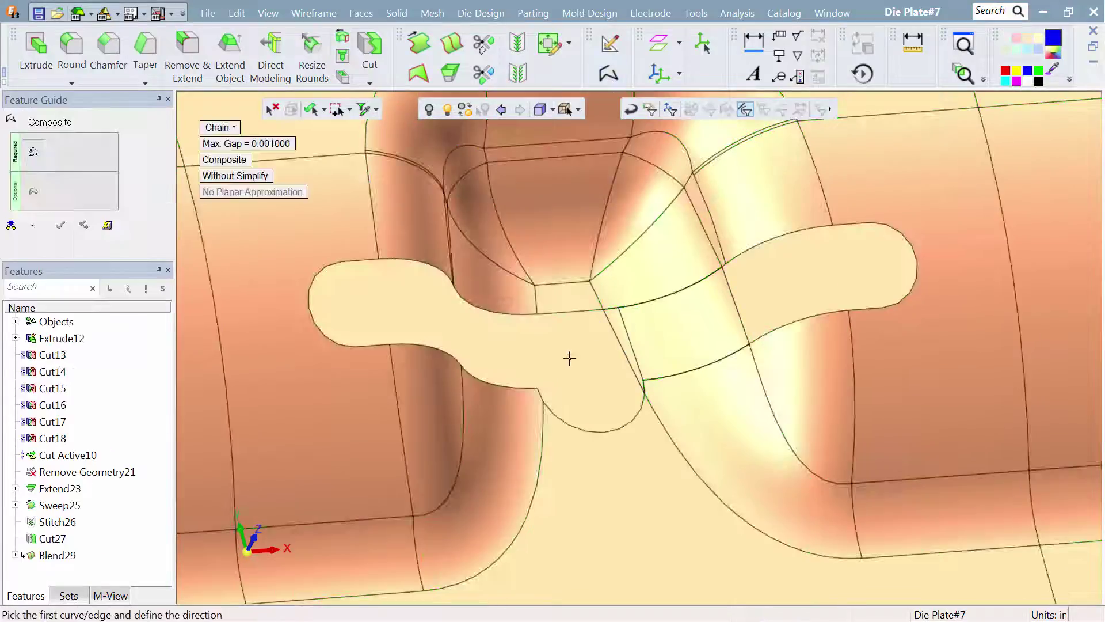
{"action": "left_click", "coordinate": [540, 397]}
{"action": "left_click", "coordinate": [502, 374]}
{"action": "right_click", "coordinate": [498, 375]}
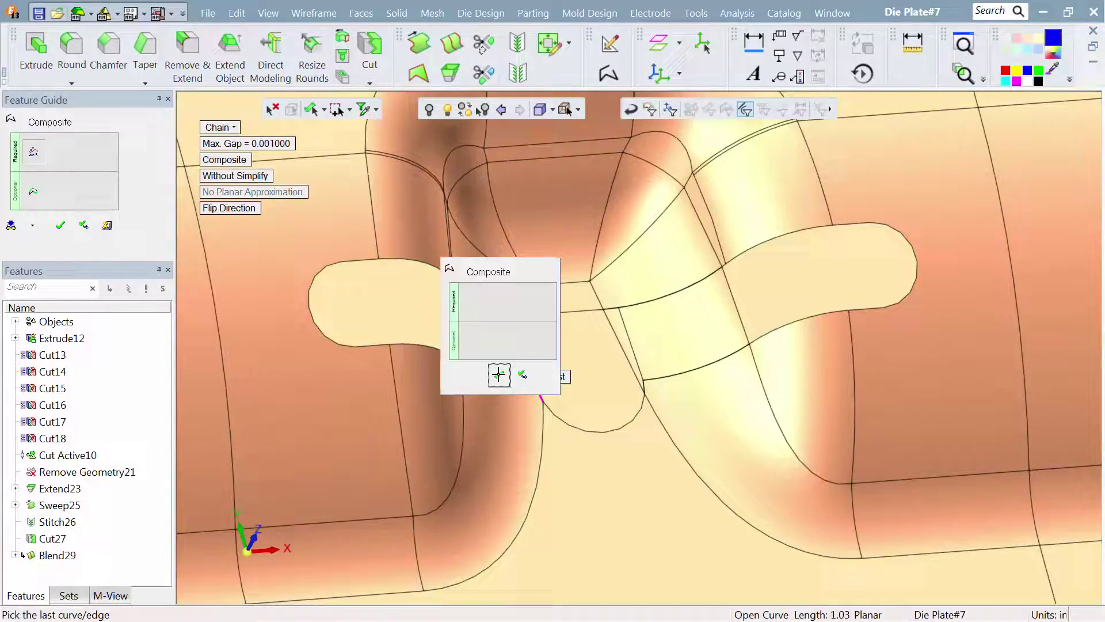
{"action": "left_click", "coordinate": [499, 374]}
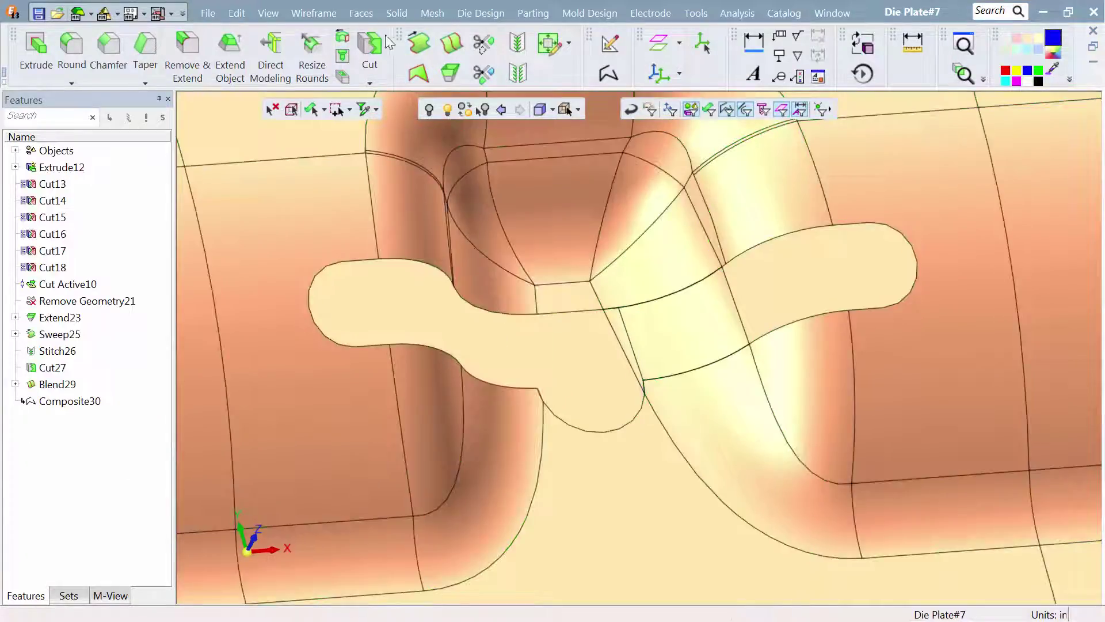
- Blend faces across the slot from the new composite curve to the opposite slot edges on the -X side
{"action": "left_click", "coordinate": [361, 13]}
{"action": "left_click", "coordinate": [475, 69]}
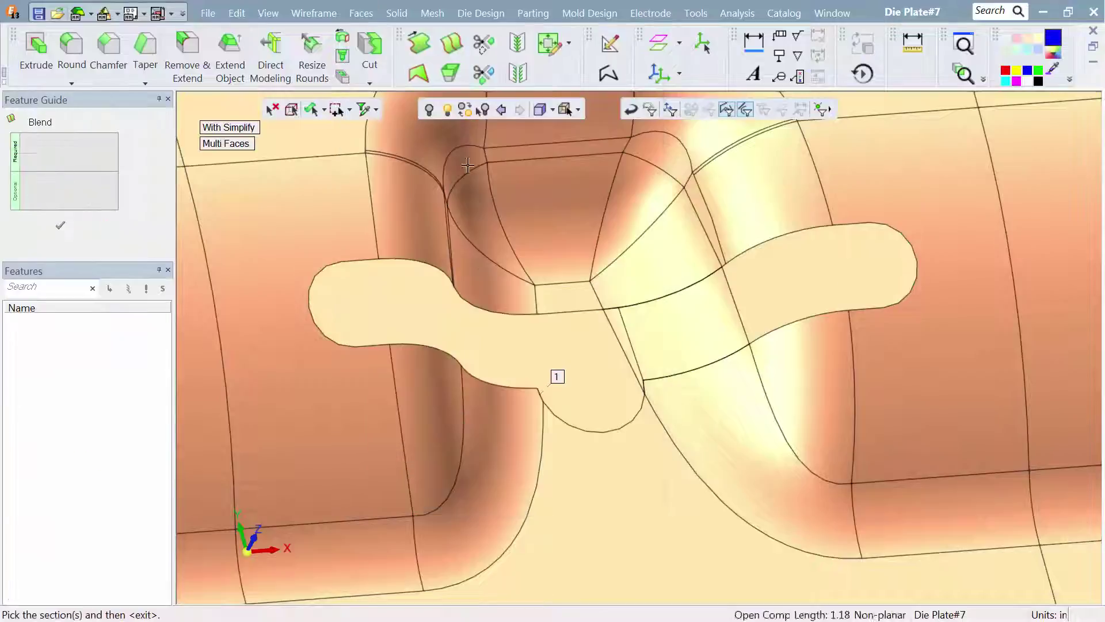
{"action": "left_click", "coordinate": [502, 309]}
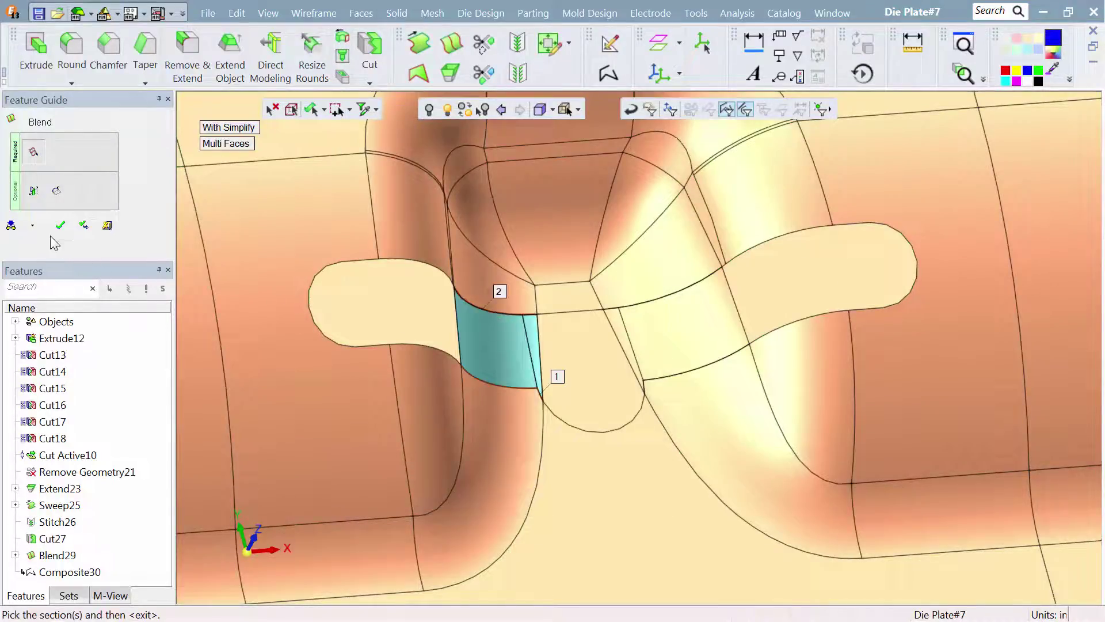
{"action": "left_click", "coordinate": [60, 225]}
- Stitch the blended slot faces on both sides of the rounded lobe to the surrounding die plate faces
{"action": "left_click", "coordinate": [360, 16]}
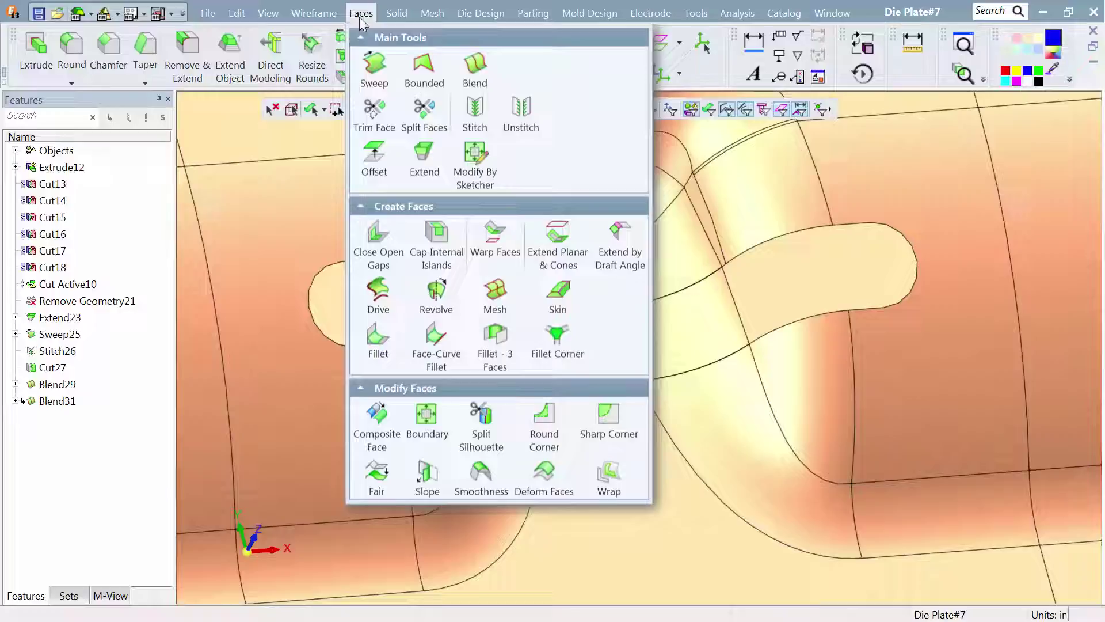
{"action": "left_click", "coordinate": [475, 109]}
{"action": "left_click", "coordinate": [488, 175]}
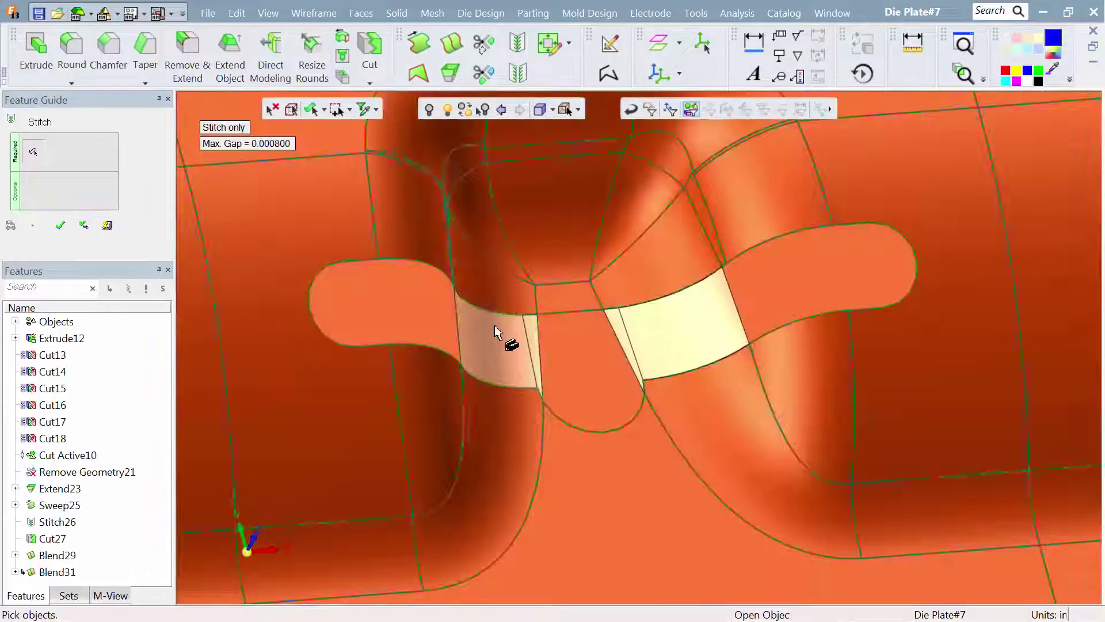
{"action": "left_click", "coordinate": [693, 336]}
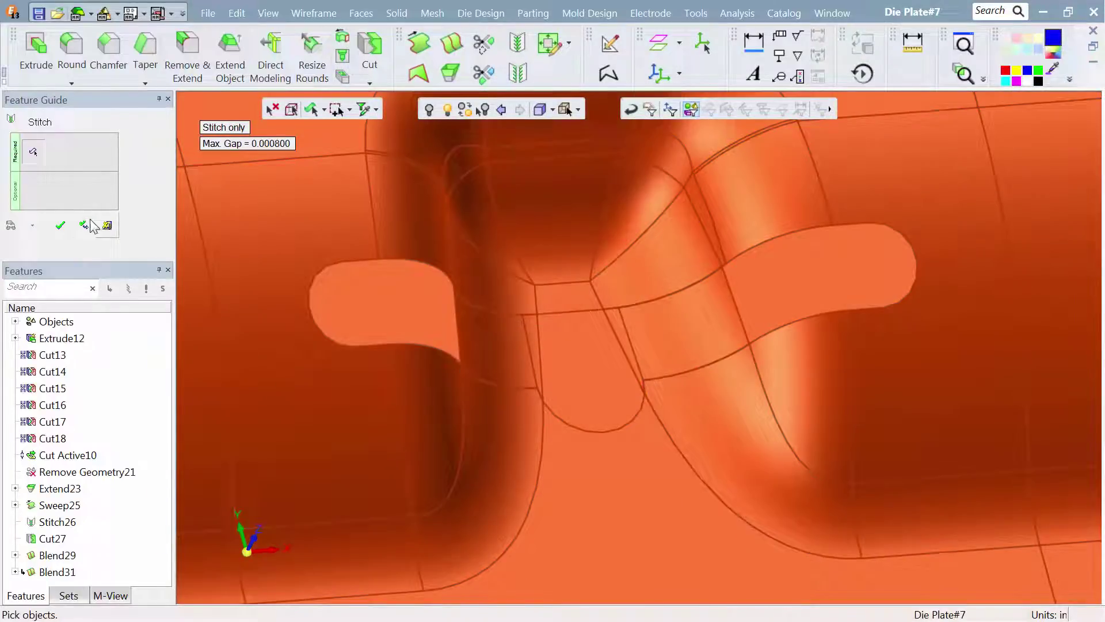
{"action": "left_click", "coordinate": [60, 225]}
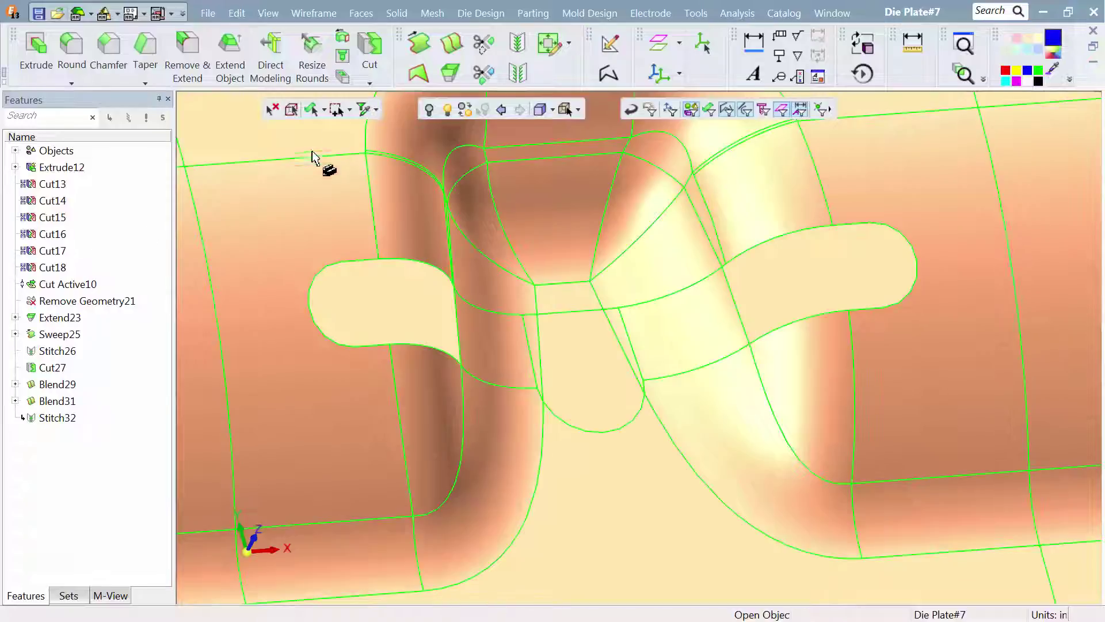
- Close the three remaining open slot gaps around the formed pocket, using the loops on both sides and the central rounded lobe
{"action": "left_click", "coordinate": [372, 13]}
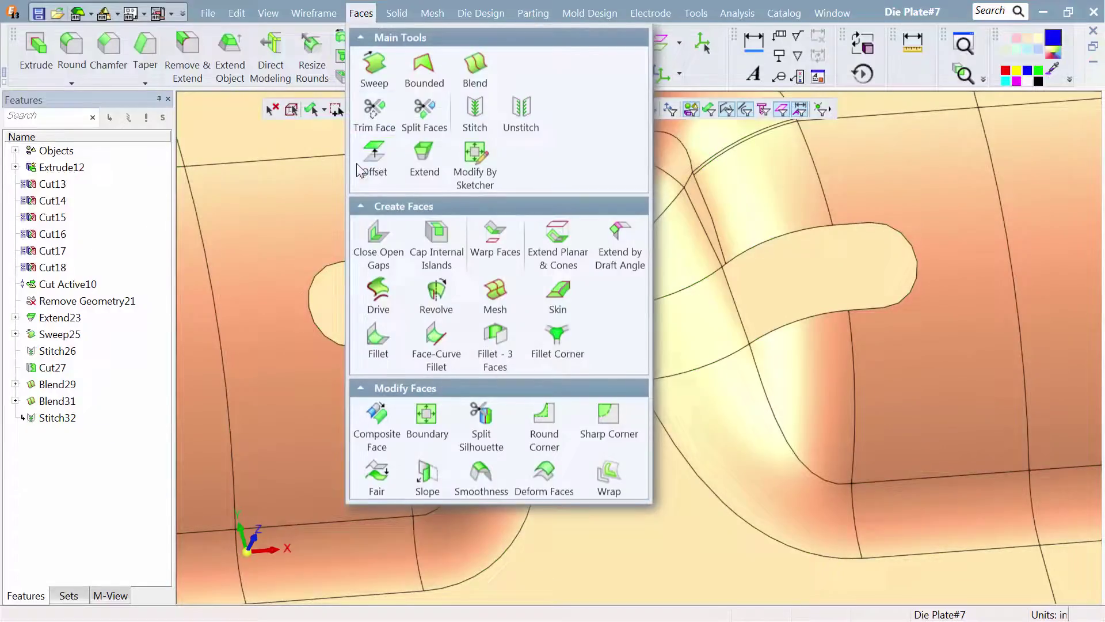
{"action": "left_click", "coordinate": [353, 224]}
{"action": "left_click", "coordinate": [352, 262]}
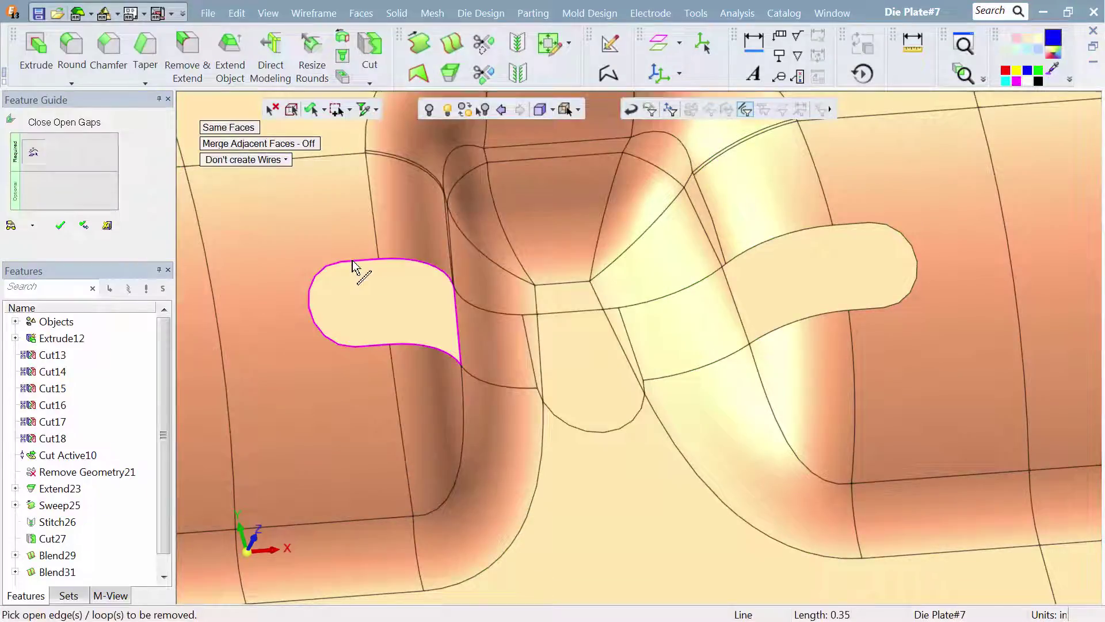
{"action": "left_click", "coordinate": [572, 434]}
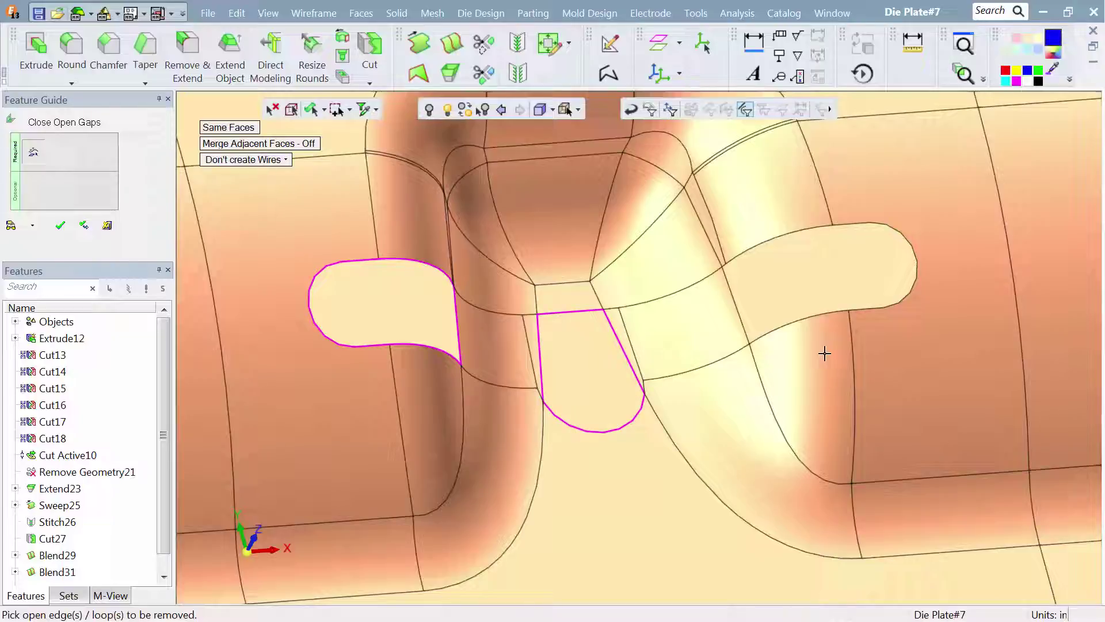
{"action": "left_click", "coordinate": [823, 315]}
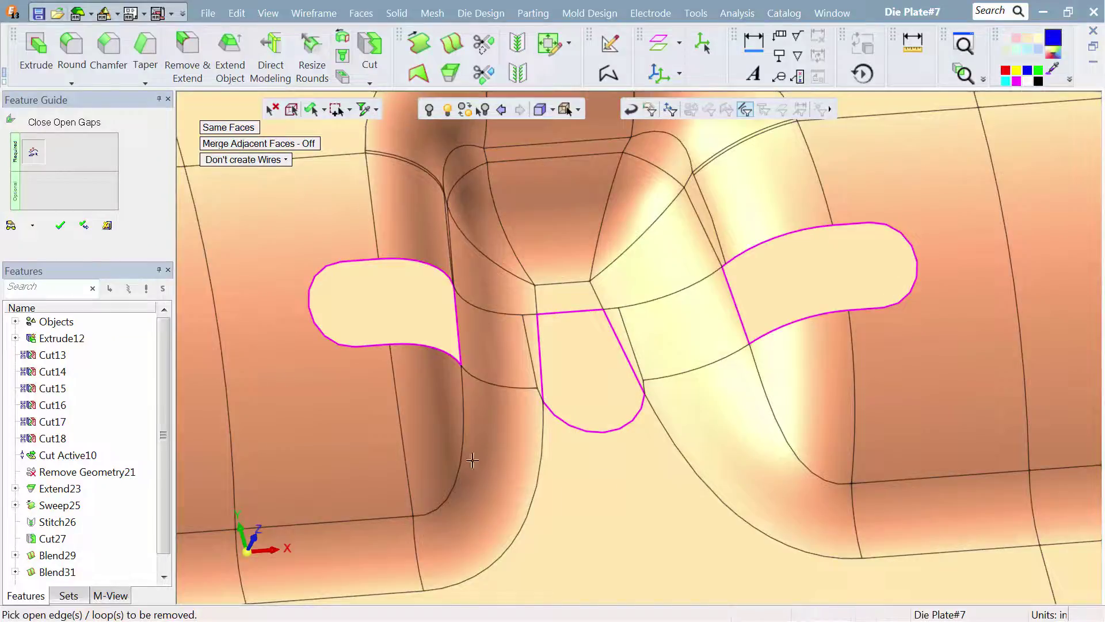
{"action": "left_click", "coordinate": [60, 225]}
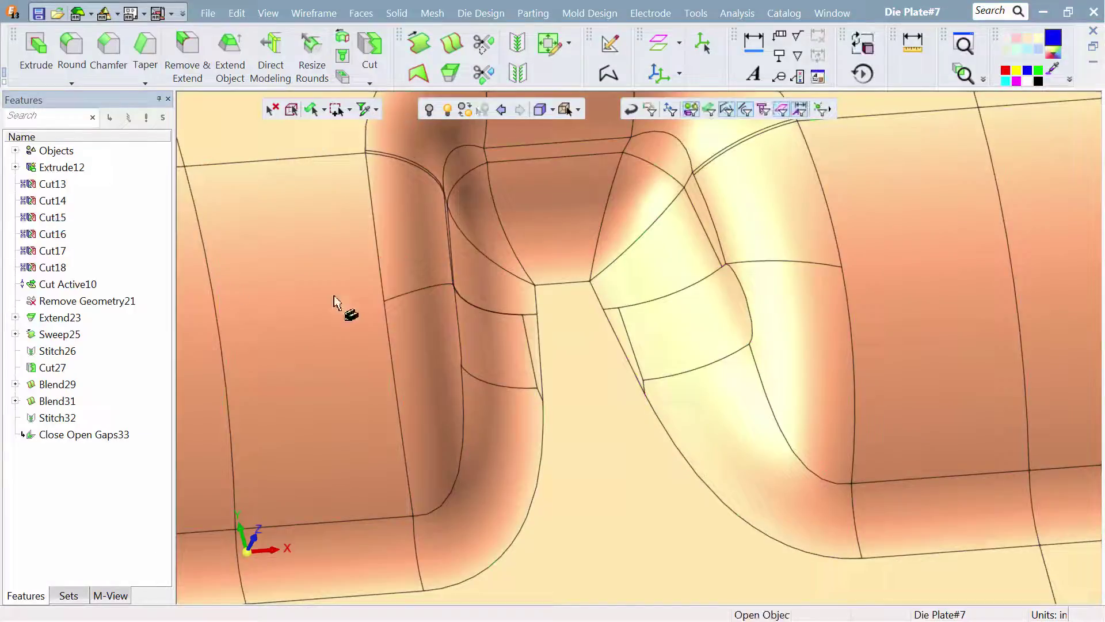
- Check the repaired formed surface on the whole die plate and close the part file to return to the assembly
{"action": "right_click_drag", "start_coordinate": [656, 293], "coordinate": [604, 518], "text": "ctrl"}
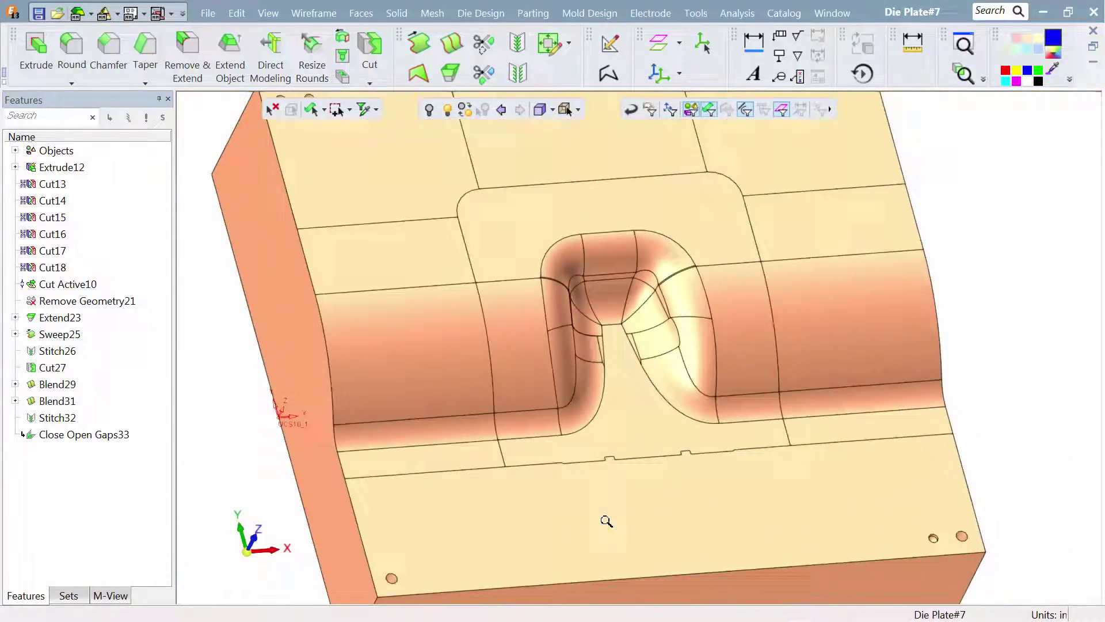
{"action": "right_click_drag", "start_coordinate": [625, 334], "coordinate": [631, 468], "text": "ctrl"}
{"action": "left_click_drag", "start_coordinate": [631, 468], "coordinate": [545, 407], "text": "ctrl"}
{"action": "middle_click_drag", "start_coordinate": [545, 410], "coordinate": [616, 412]}
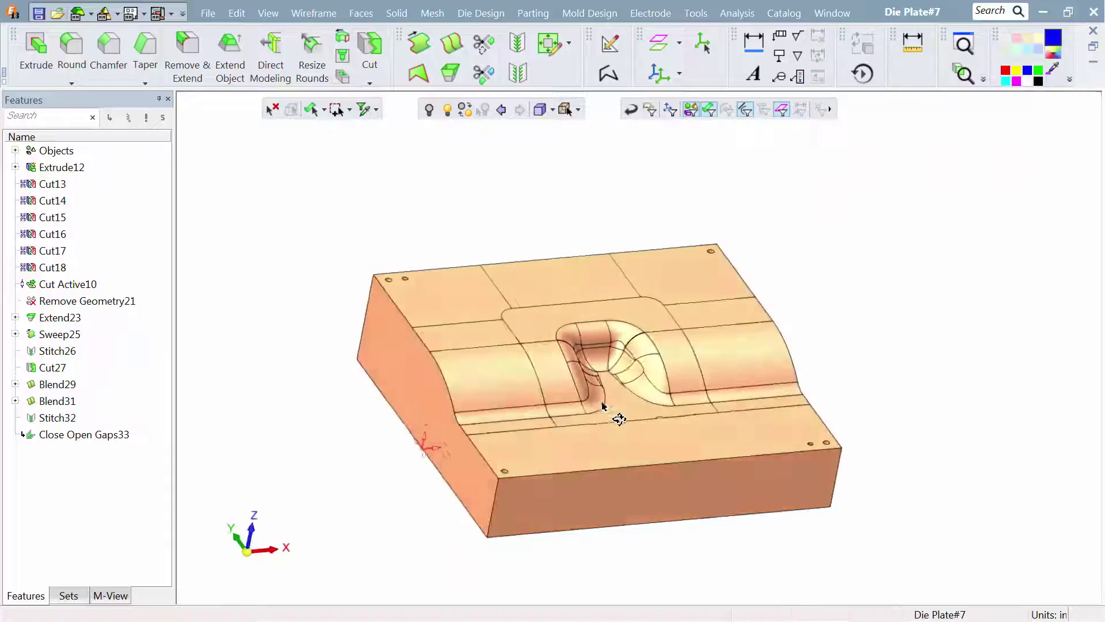
{"action": "left_click", "coordinate": [210, 14]}
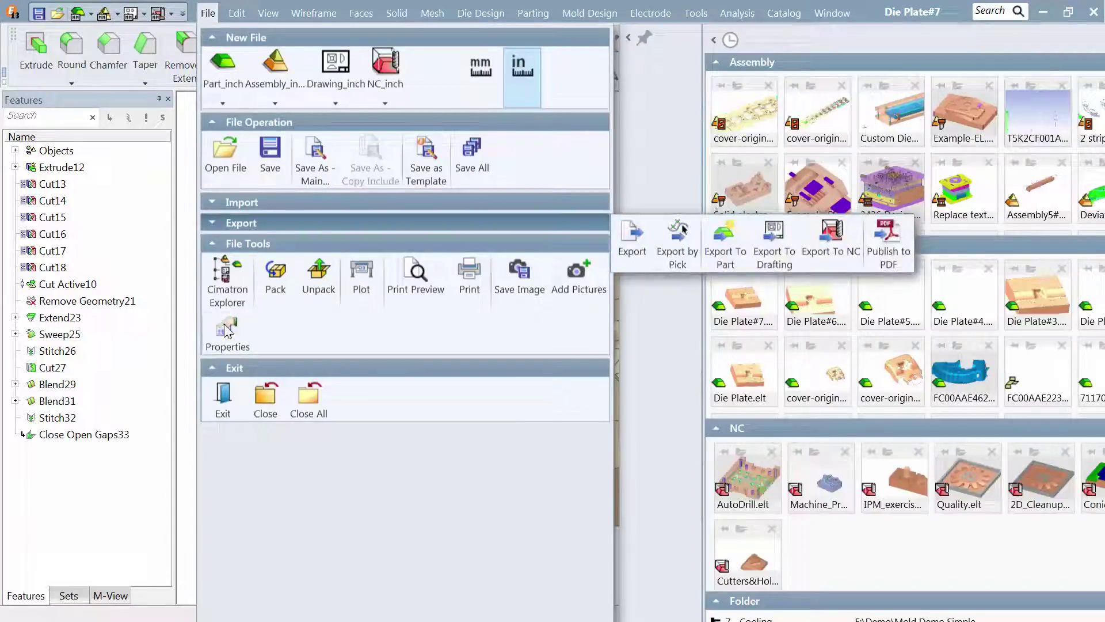
{"action": "left_click", "coordinate": [262, 403]}
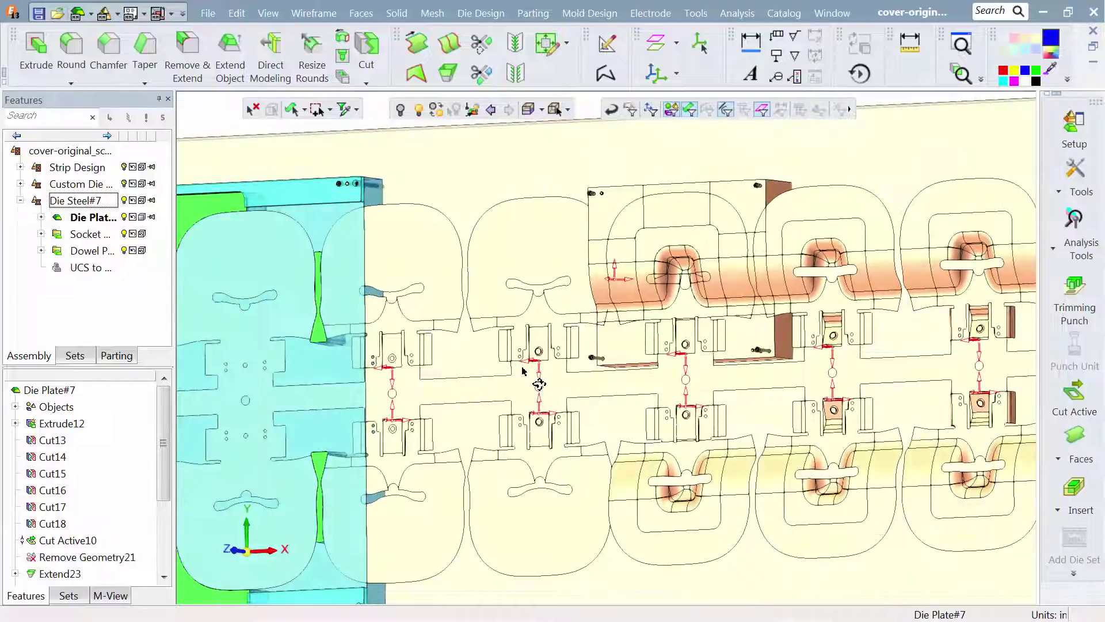
- Activate the Die Steel#7 subassembly in the die assembly
{"action": "middle_click_drag", "start_coordinate": [523, 371], "coordinate": [587, 312]}
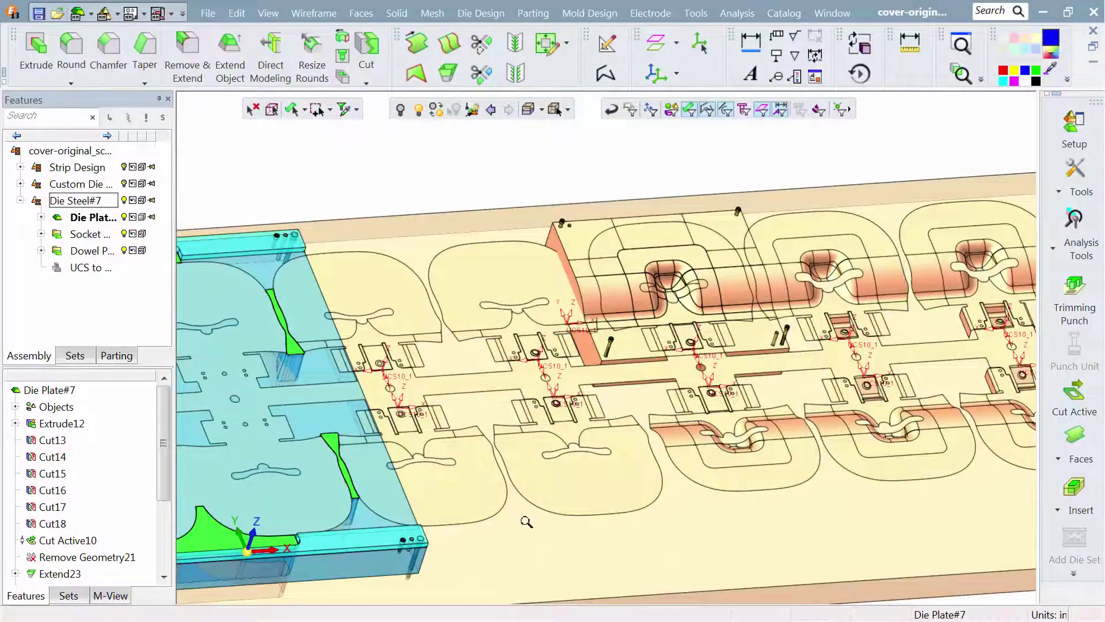
{"action": "right_click_drag", "start_coordinate": [527, 522], "coordinate": [535, 424], "text": "ctrl"}
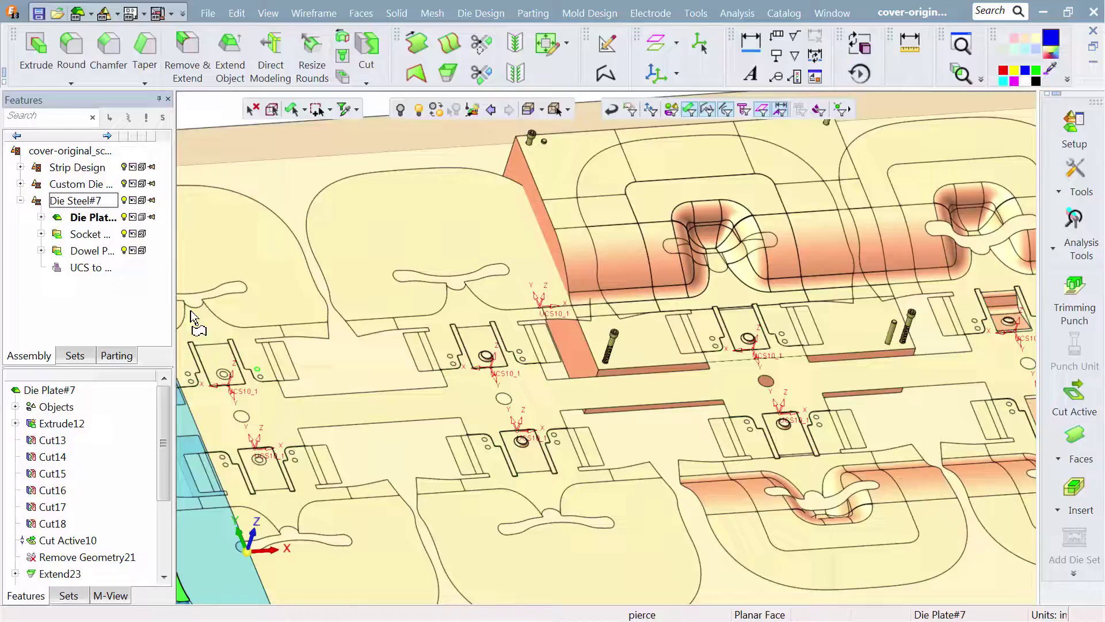
{"action": "left_click", "coordinate": [85, 202]}
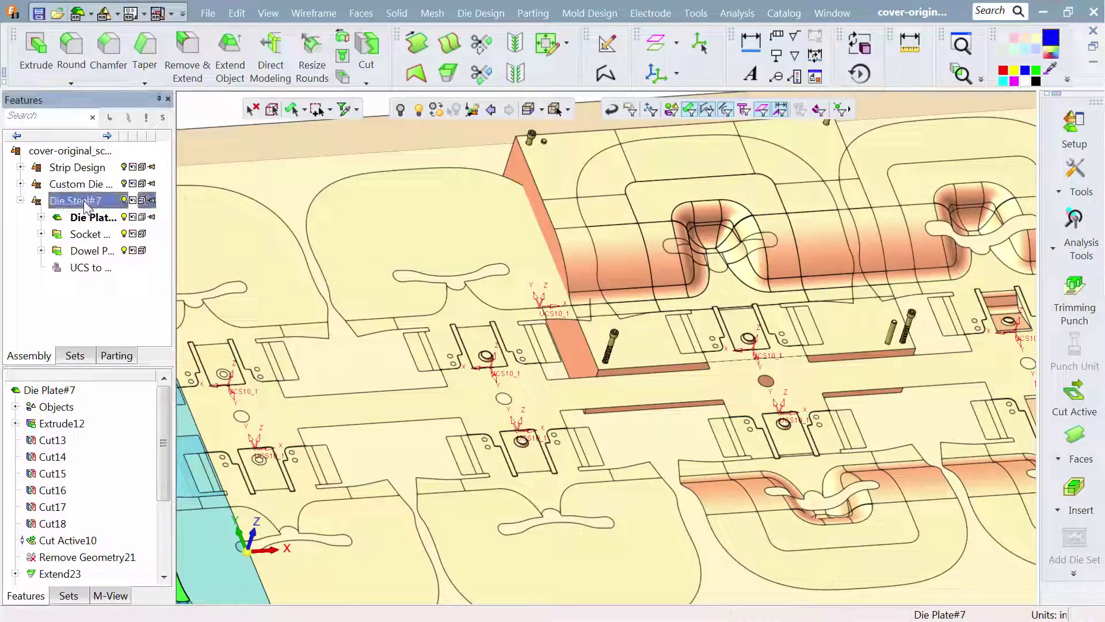
{"action": "right_click", "coordinate": [85, 205]}
{"action": "left_click", "coordinate": [132, 56]}
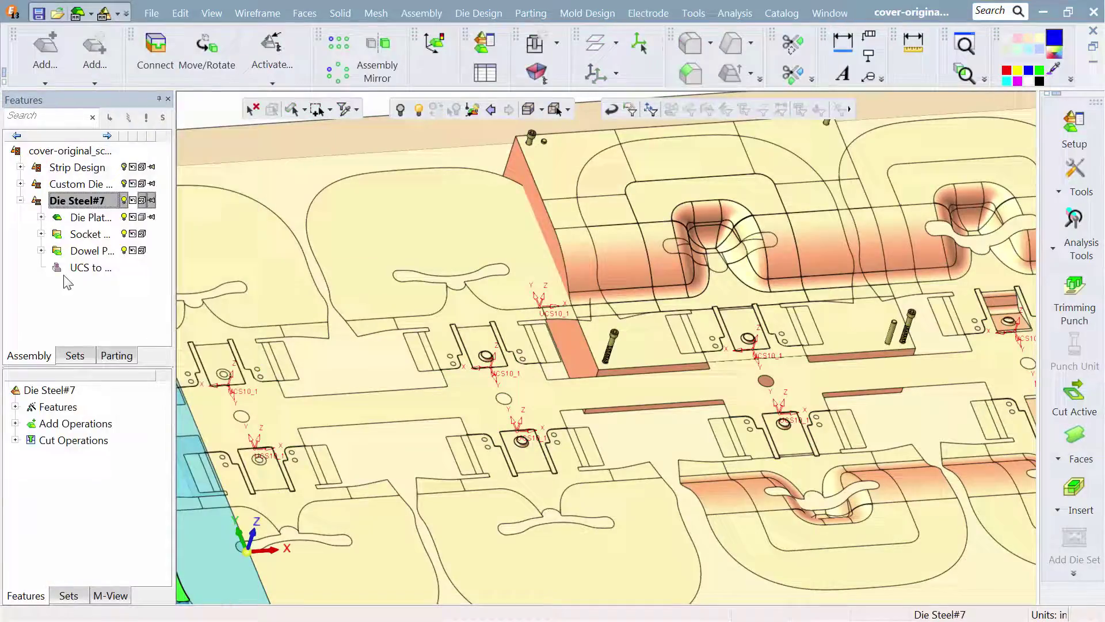
- Edit Die Steel#7's socket head cap screws to the SHCS 1/2 x 3 1/2 UNC catalog size, diameter 0.5 and length 3.5
{"action": "left_click", "coordinate": [15, 423]}
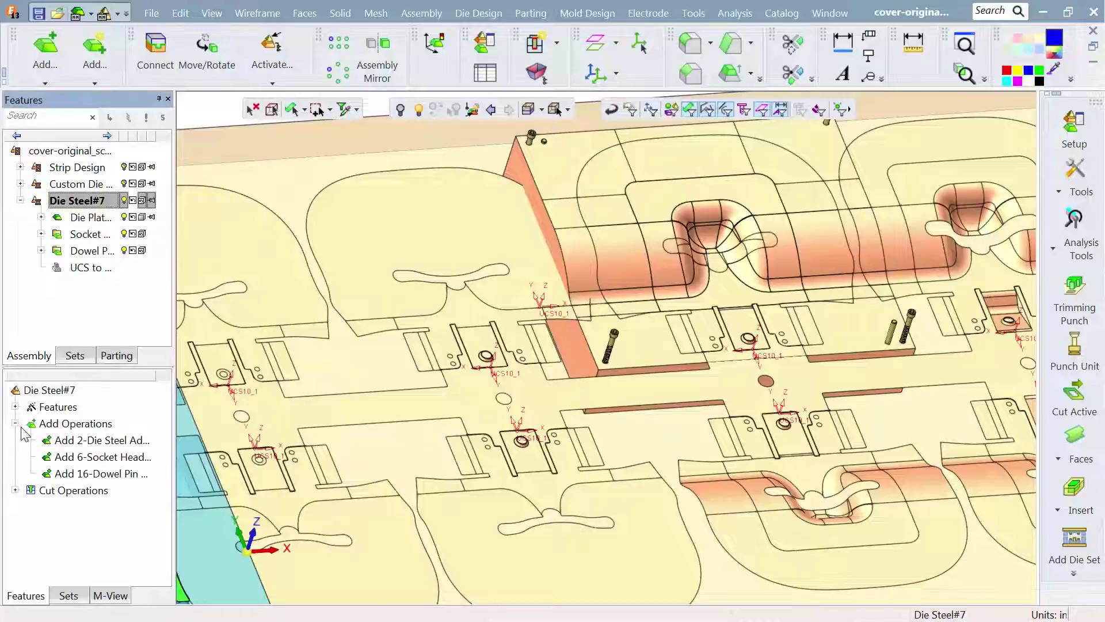
{"action": "left_click", "coordinate": [68, 457]}
{"action": "right_click", "coordinate": [68, 457]}
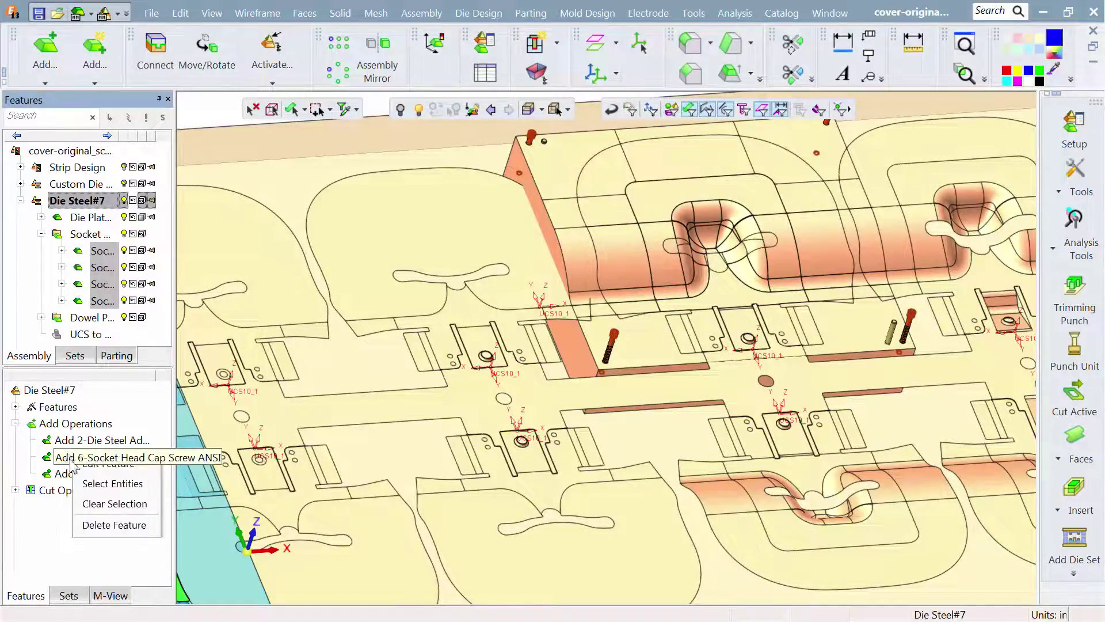
{"action": "left_click", "coordinate": [94, 469]}
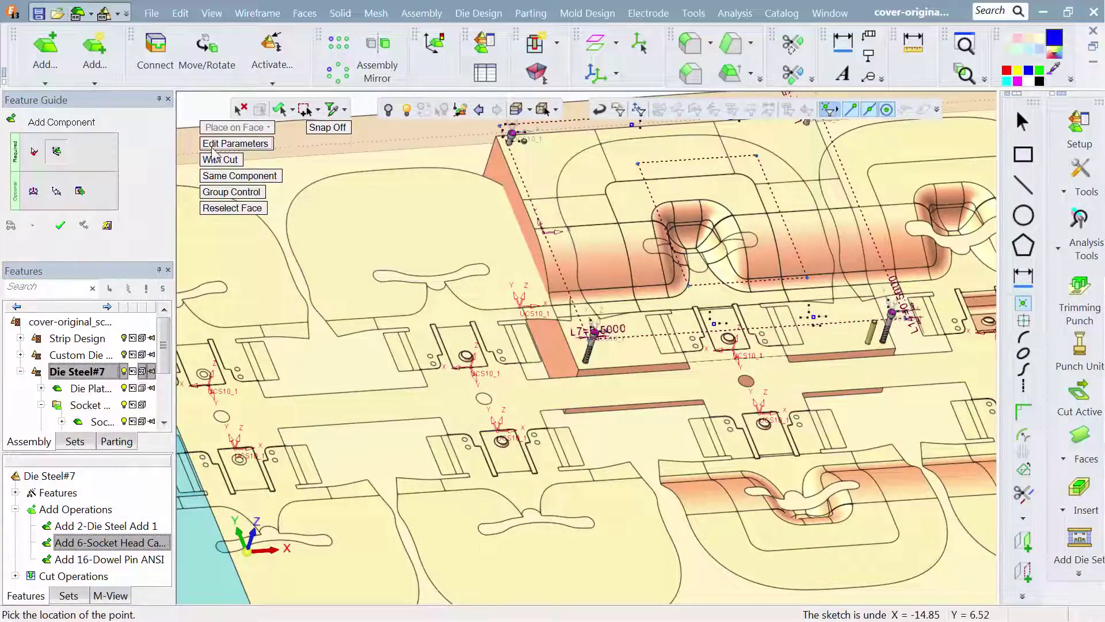
{"action": "left_click", "coordinate": [214, 144]}
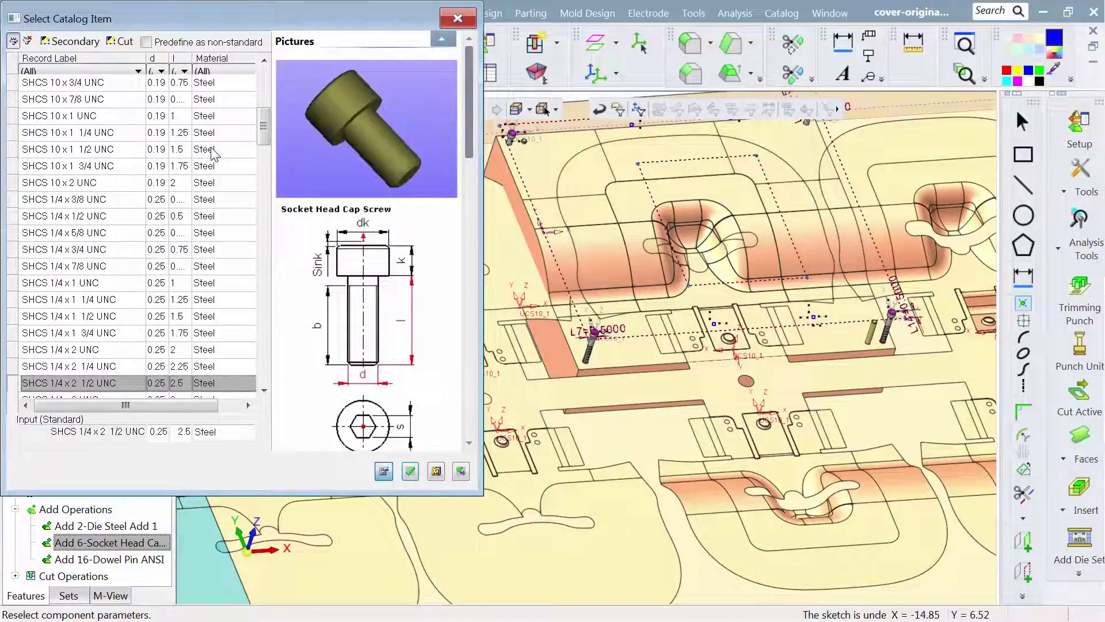
{"action": "left_click", "coordinate": [161, 70]}
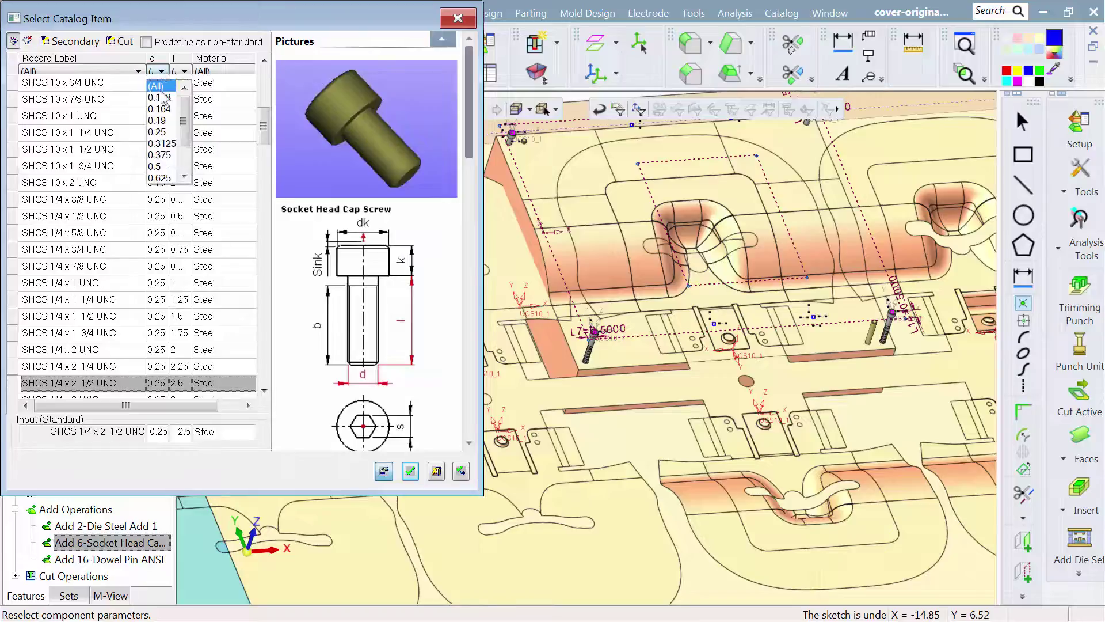
{"action": "left_click", "coordinate": [159, 168]}
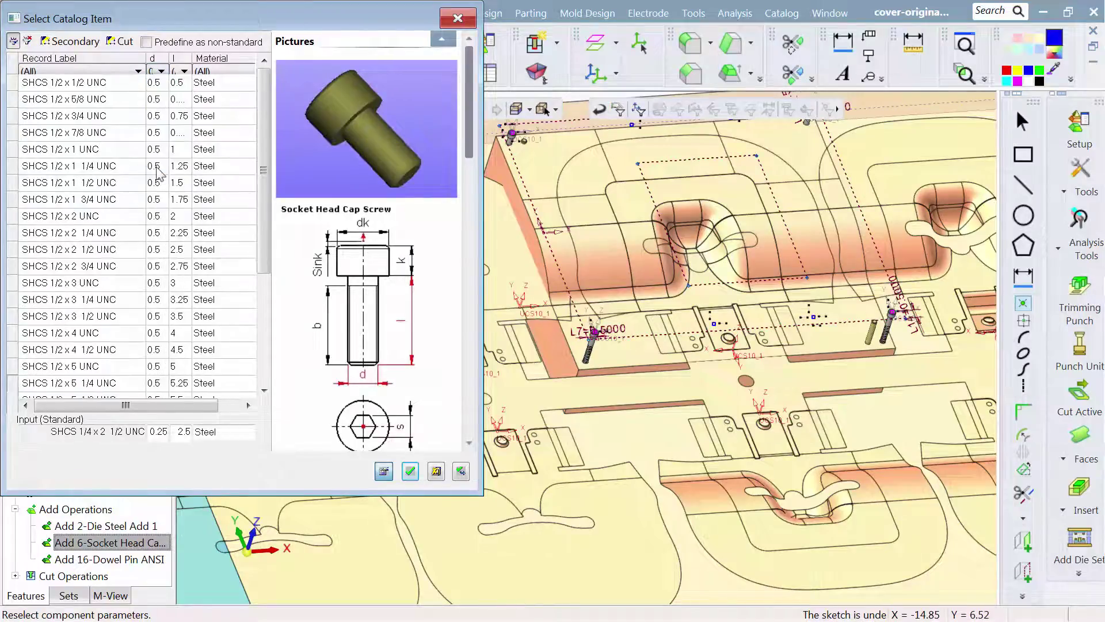
{"action": "left_click", "coordinate": [184, 70]}
{"action": "scroll", "coordinate": [187, 115], "scroll_direction": "down", "scroll_amount": 3}
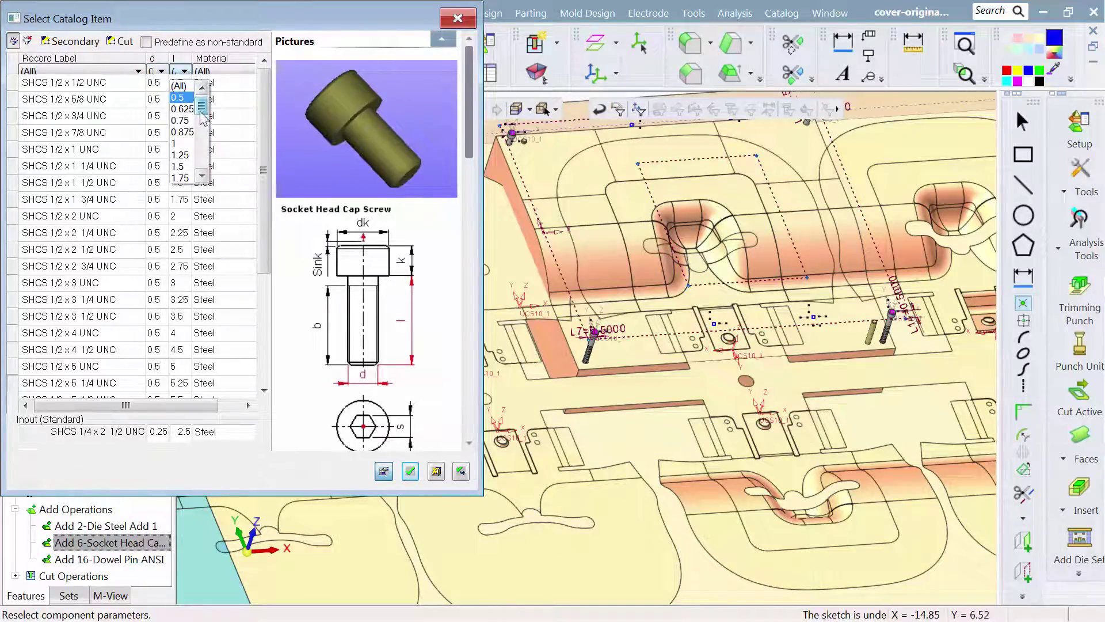
{"action": "left_click", "coordinate": [187, 161]}
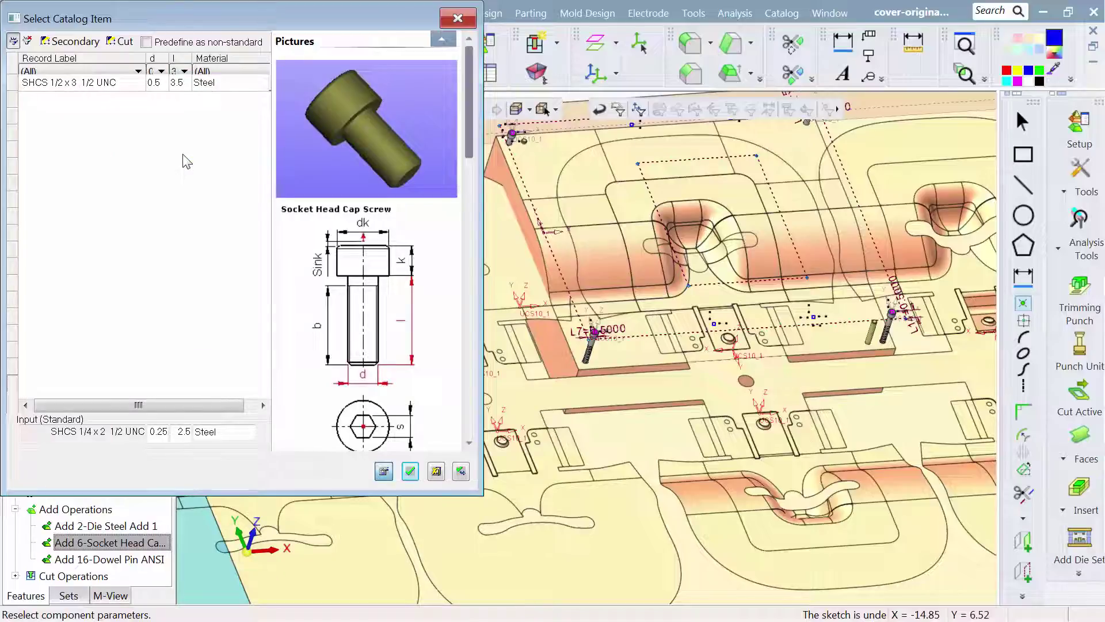
{"action": "left_click", "coordinate": [110, 84]}
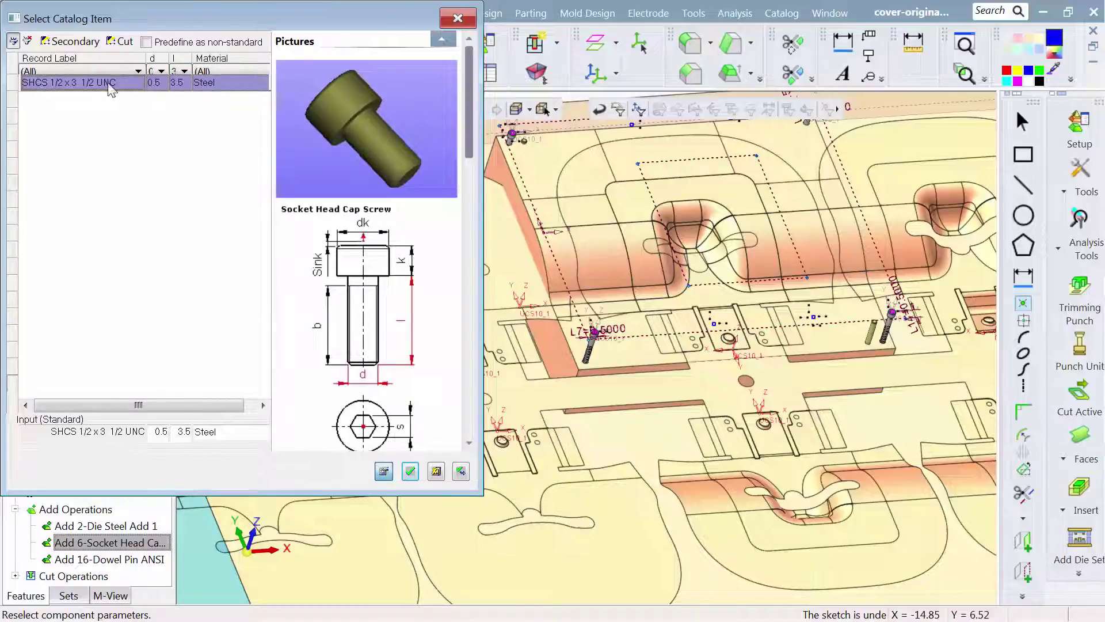
{"action": "left_click", "coordinate": [410, 471]}
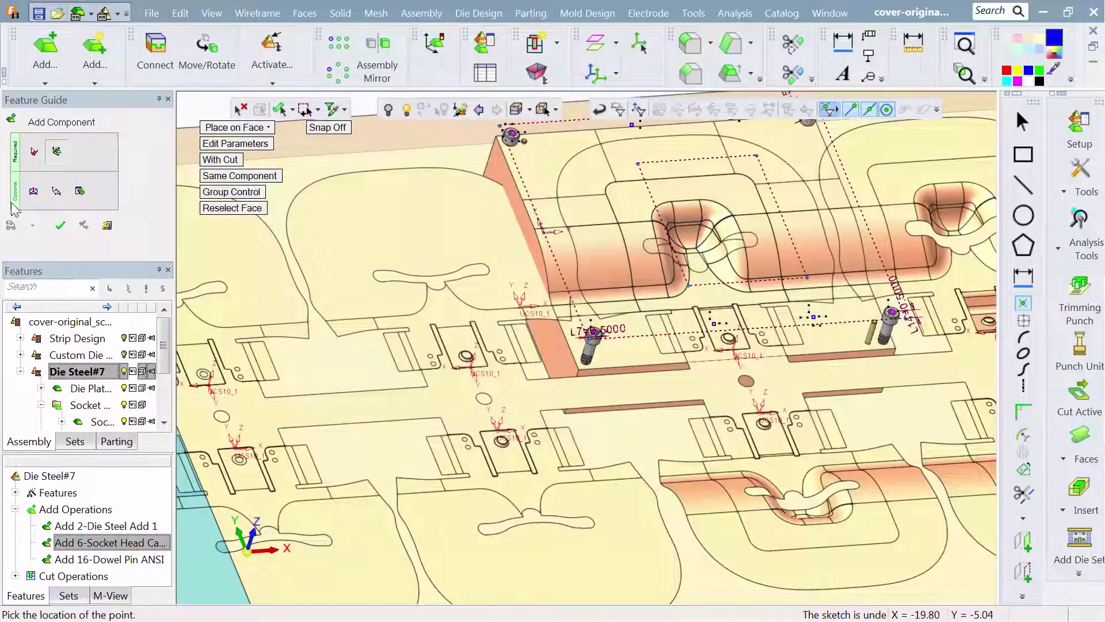
- Offset the socket head cap screws by a Delta Z of -2 and apply the component edit
{"action": "left_click", "coordinate": [34, 194]}
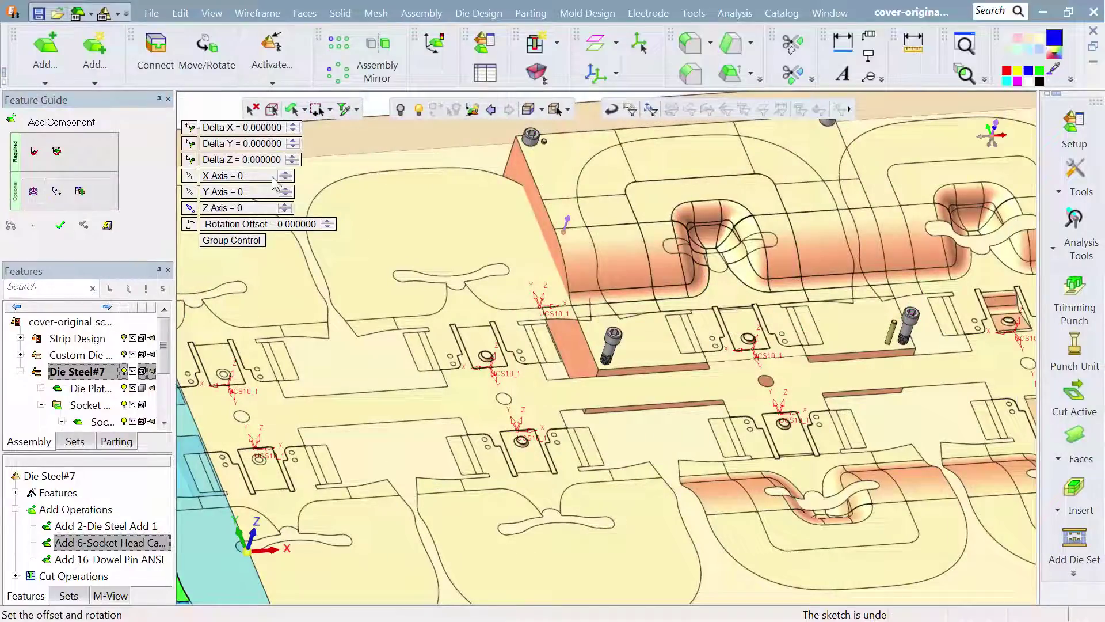
{"action": "left_click", "coordinate": [291, 163]}
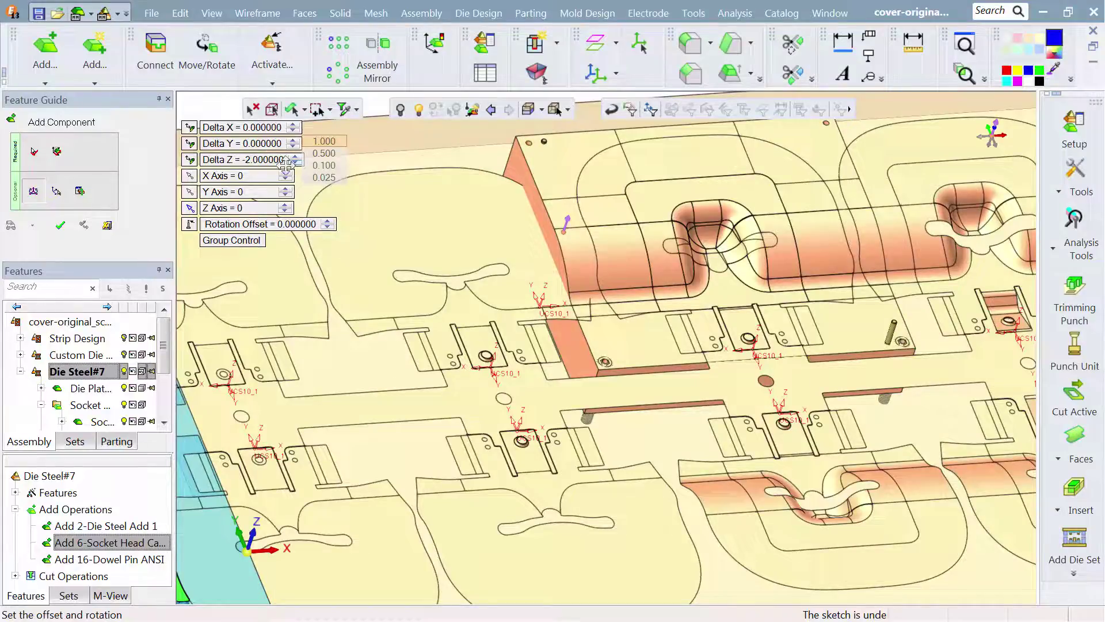
{"action": "left_click", "coordinate": [62, 230]}
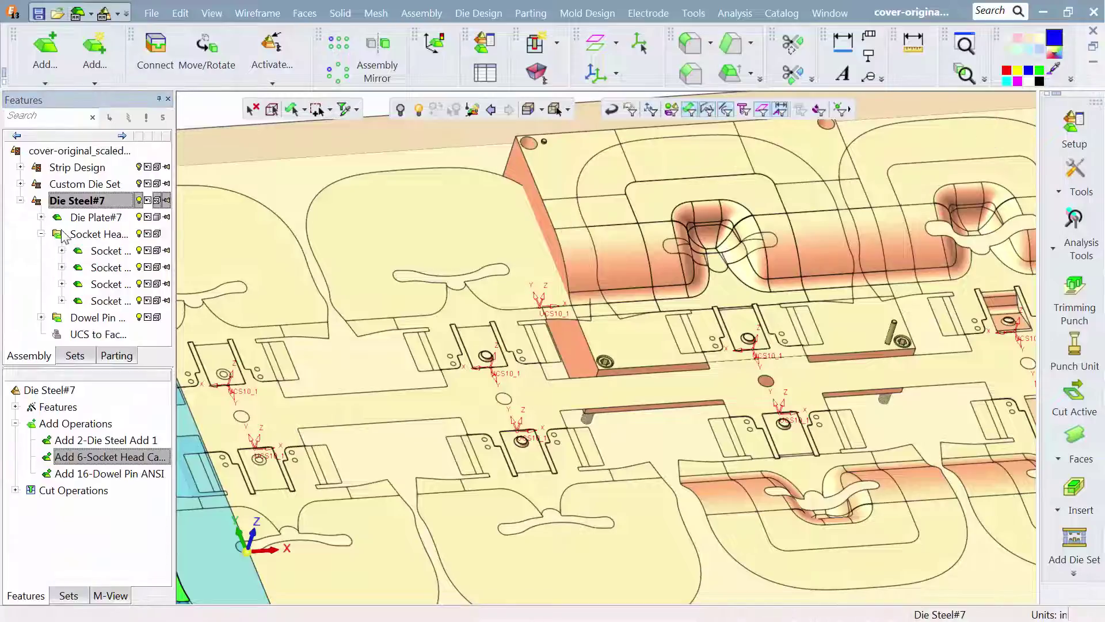
{"action": "right_click_drag", "start_coordinate": [570, 444], "coordinate": [655, 195], "text": "ctrl"}
{"action": "middle_click_drag", "start_coordinate": [636, 451], "coordinate": [699, 212]}
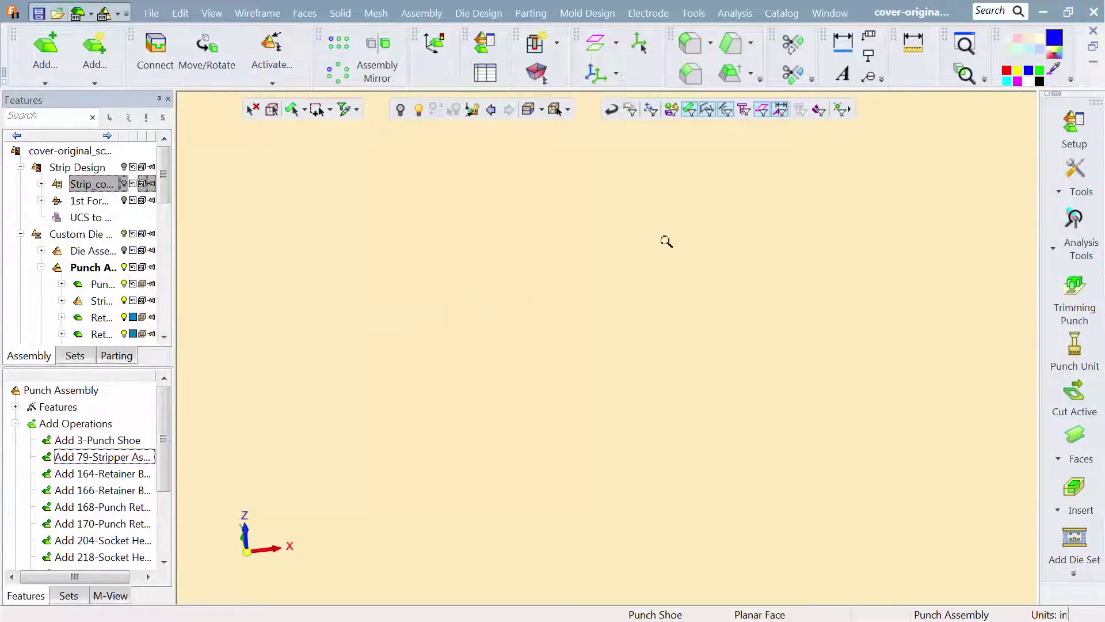
- Hide the two blue retainer components and the punch shoe in the punch assembly, and show the strip component
{"action": "middle_click_drag", "start_coordinate": [666, 239], "coordinate": [625, 549]}
{"action": "middle_click_drag", "start_coordinate": [597, 453], "coordinate": [1042, 425]}
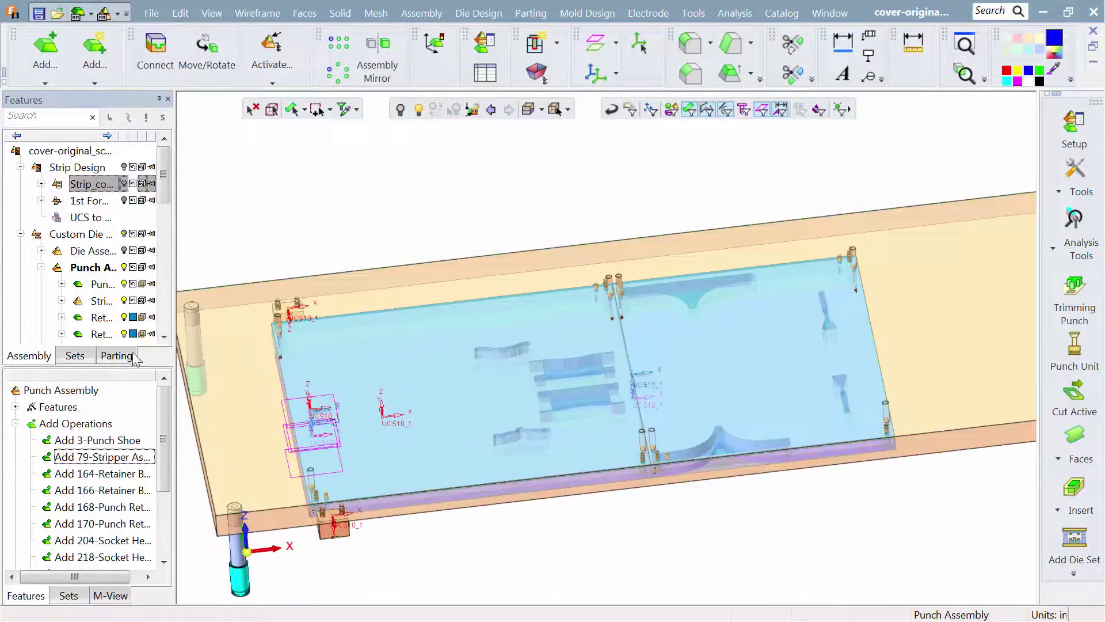
{"action": "left_click", "coordinate": [126, 334]}
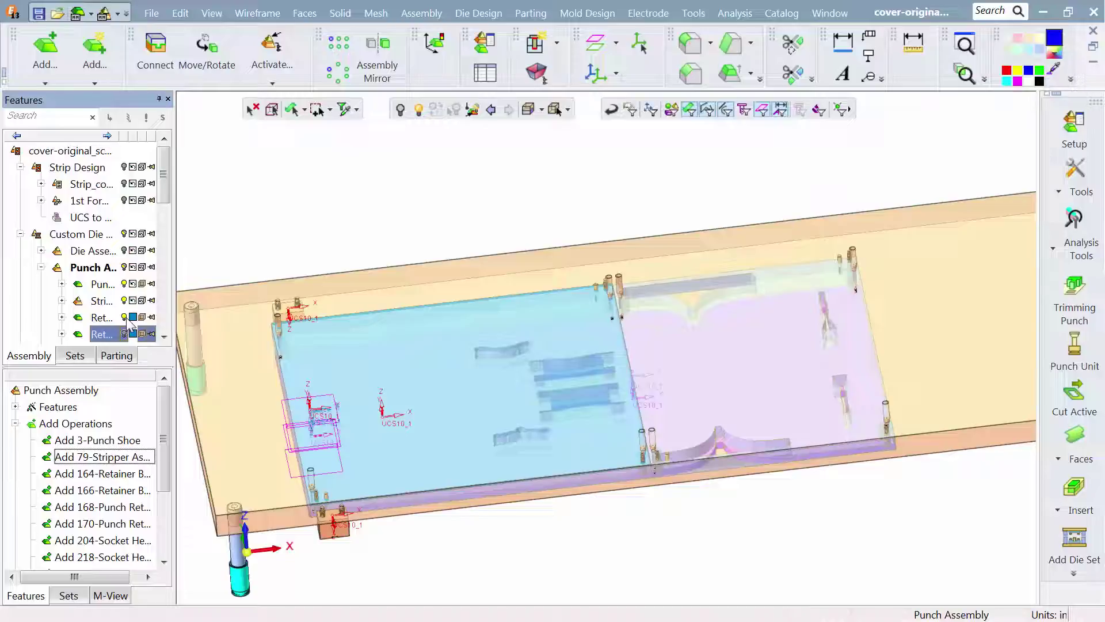
{"action": "left_click", "coordinate": [126, 317]}
{"action": "left_click", "coordinate": [126, 284]}
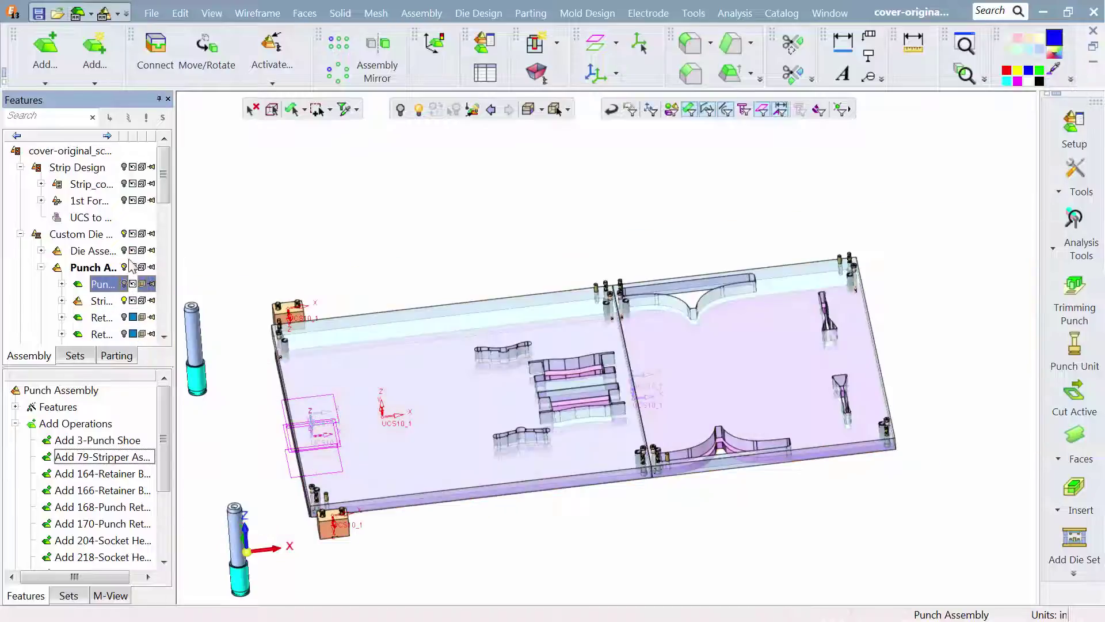
{"action": "left_click", "coordinate": [126, 183]}
{"action": "scroll", "coordinate": [564, 435], "scroll_direction": "up", "scroll_amount": 5}
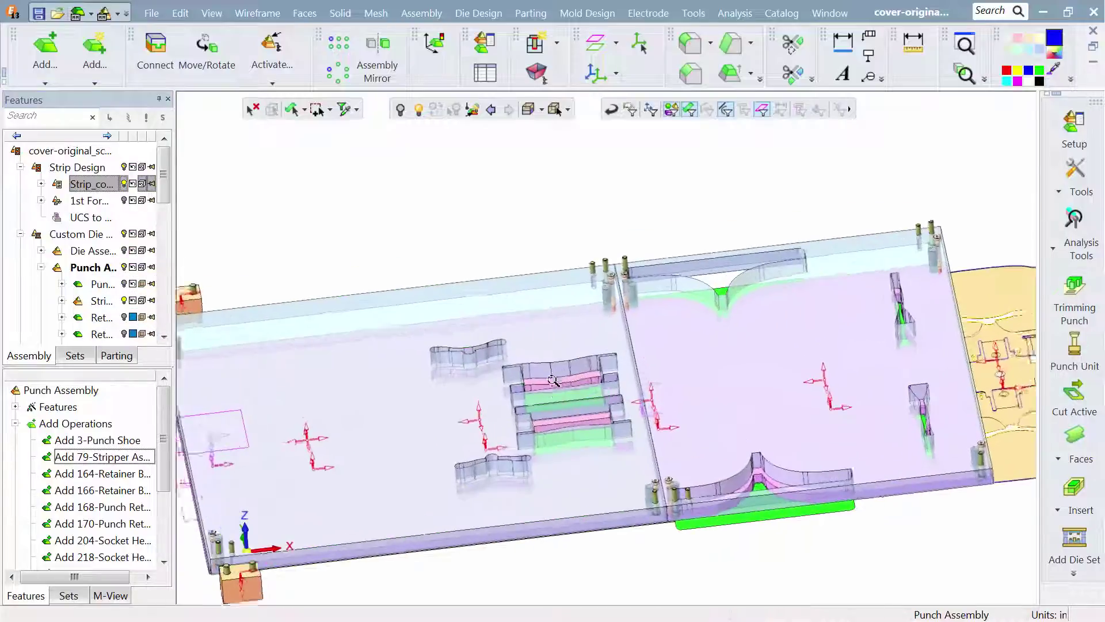
- Start adding a component from the catalog to the punch assembly and choose the Tipco TPP regular pilot
{"action": "middle_click_drag", "start_coordinate": [564, 436], "coordinate": [587, 423]}
{"action": "left_click", "coordinate": [423, 21]}
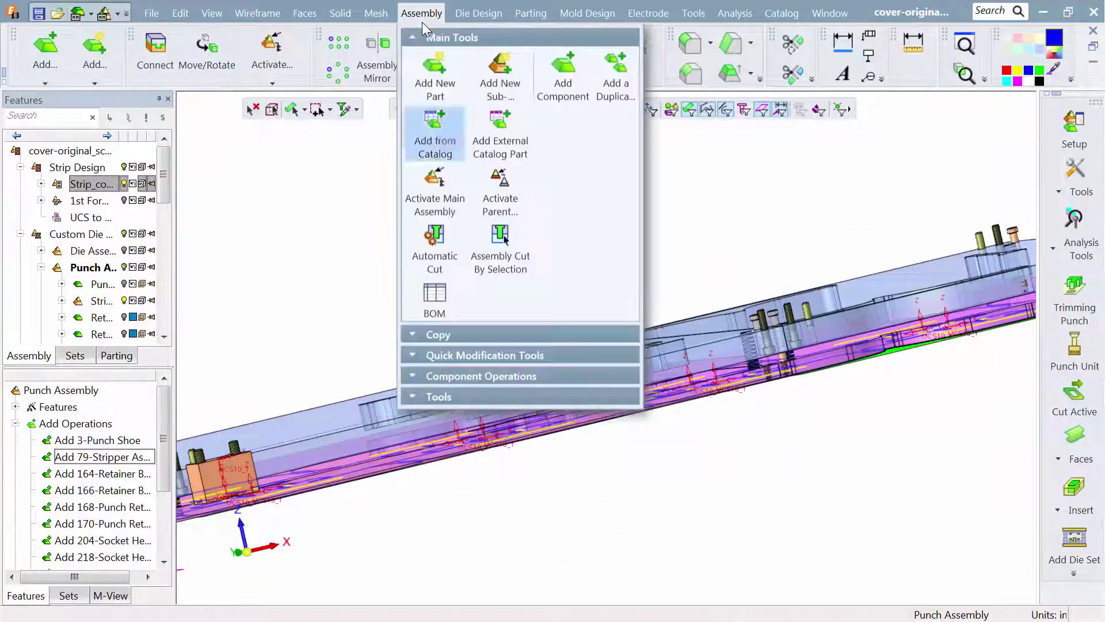
{"action": "left_click", "coordinate": [427, 126]}
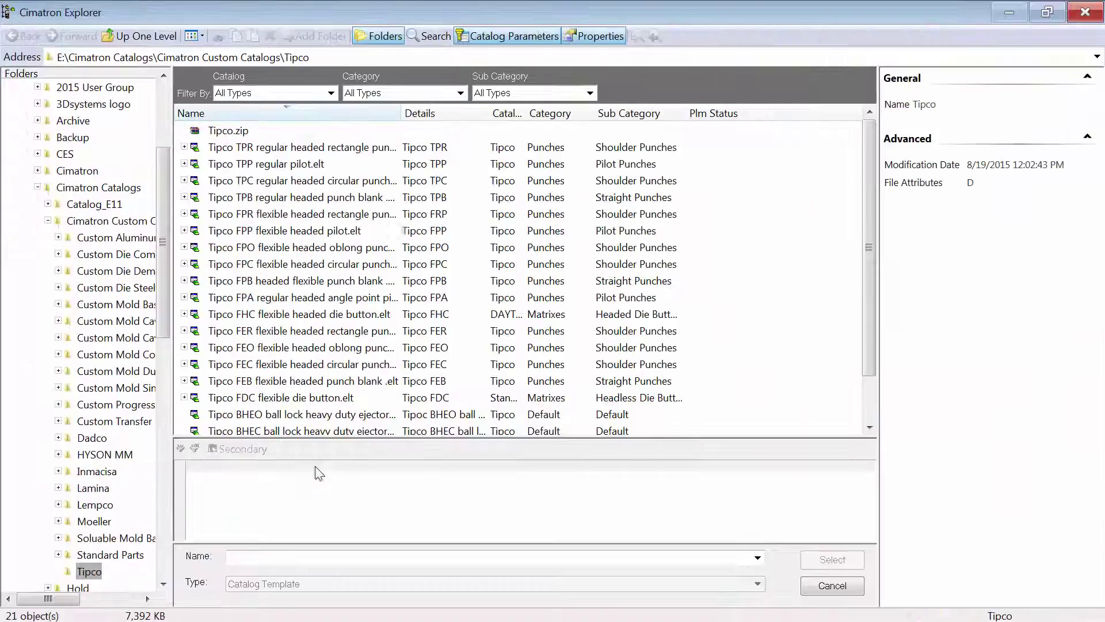
{"action": "left_click", "coordinate": [283, 166]}
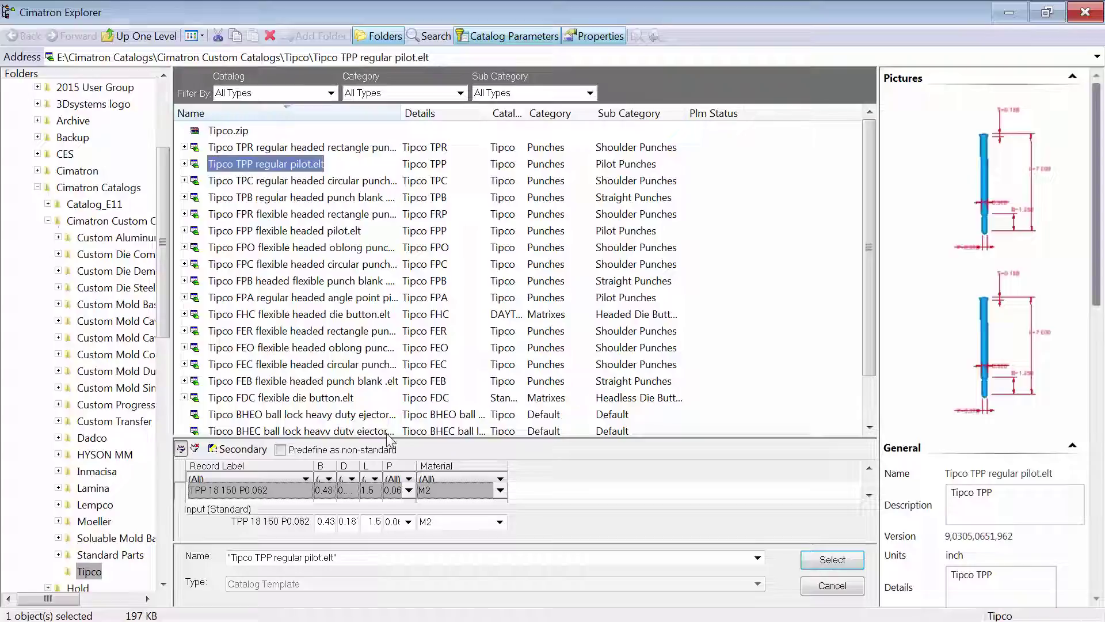
{"action": "left_click_drag", "start_coordinate": [391, 439], "coordinate": [393, 346]}
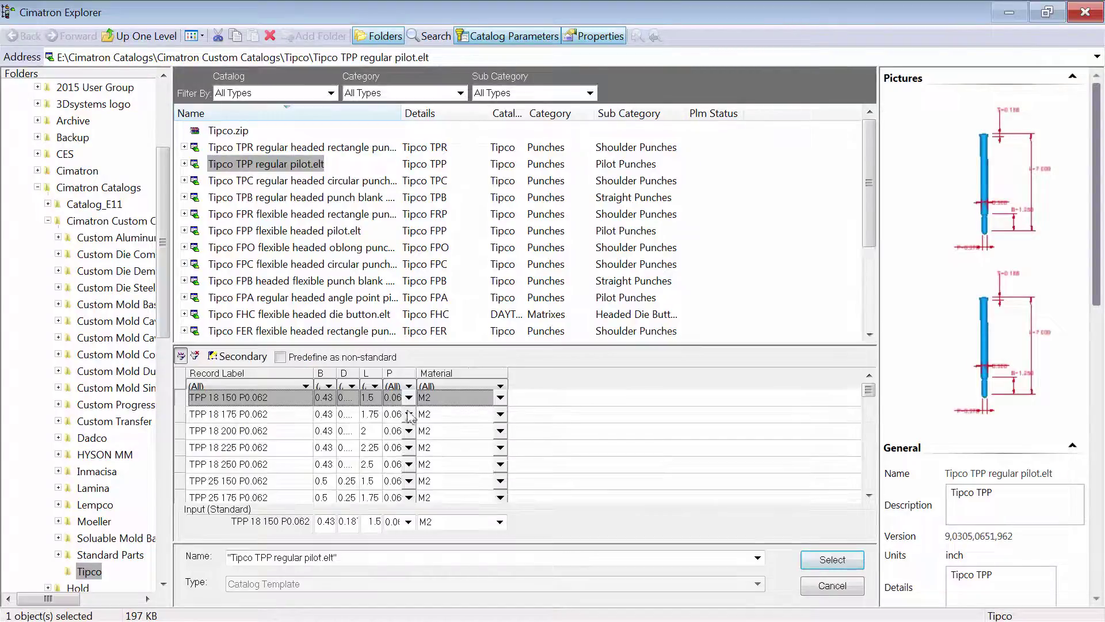
- Filter the pilot's catalog records to length L 4 and diameter D 1
{"action": "left_click", "coordinate": [374, 385]}
{"action": "scroll", "coordinate": [370, 489], "scroll_direction": "down", "scroll_amount": 2}
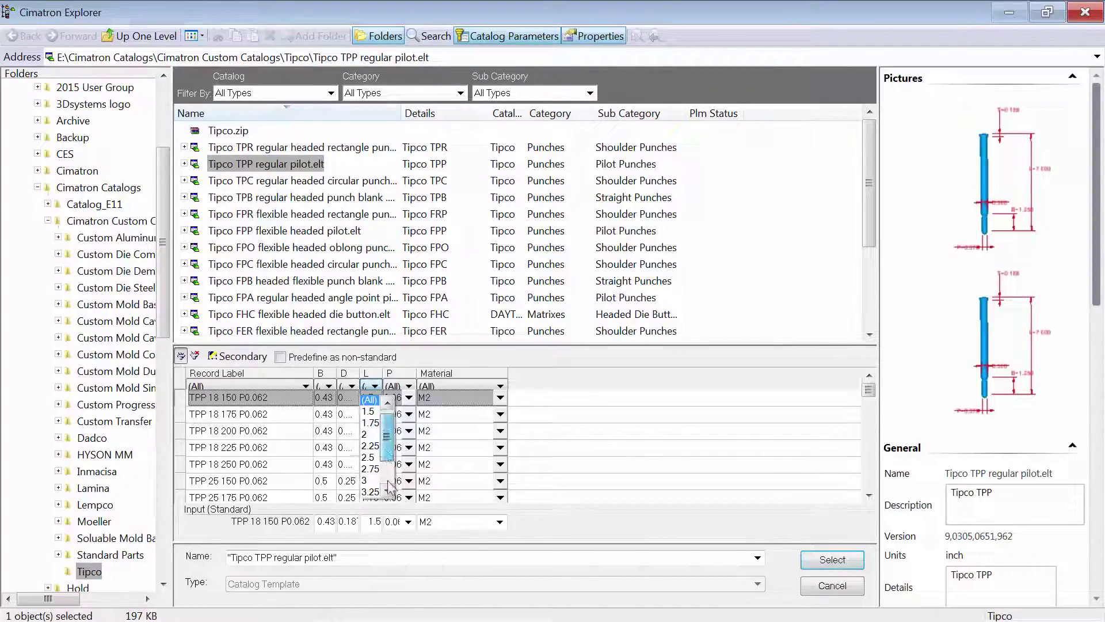
{"action": "left_click", "coordinate": [365, 481]}
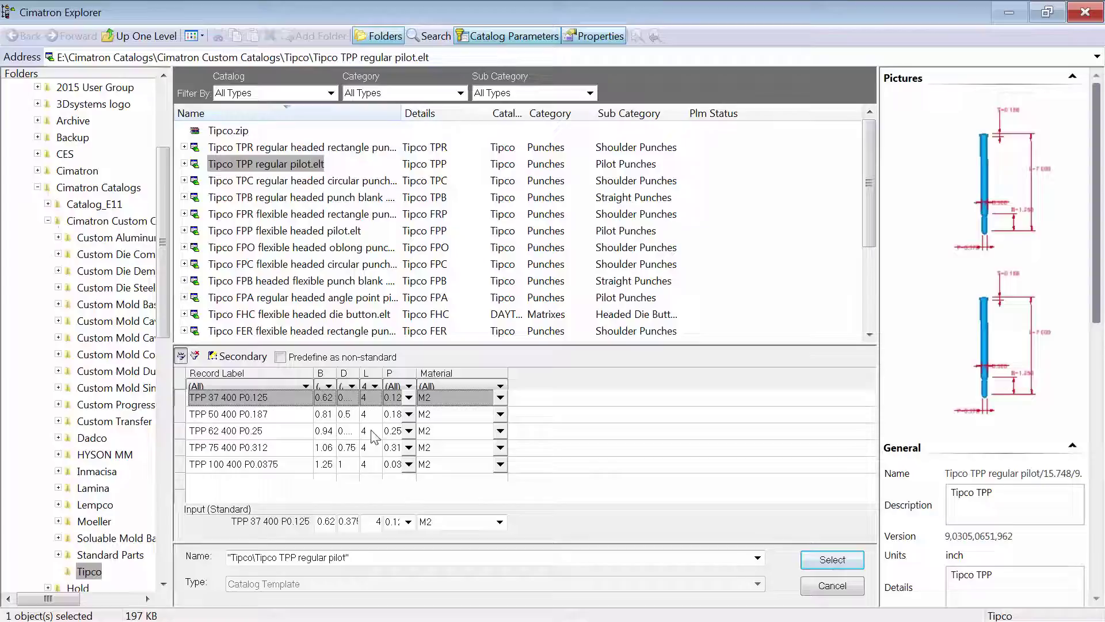
{"action": "left_click", "coordinate": [352, 387]}
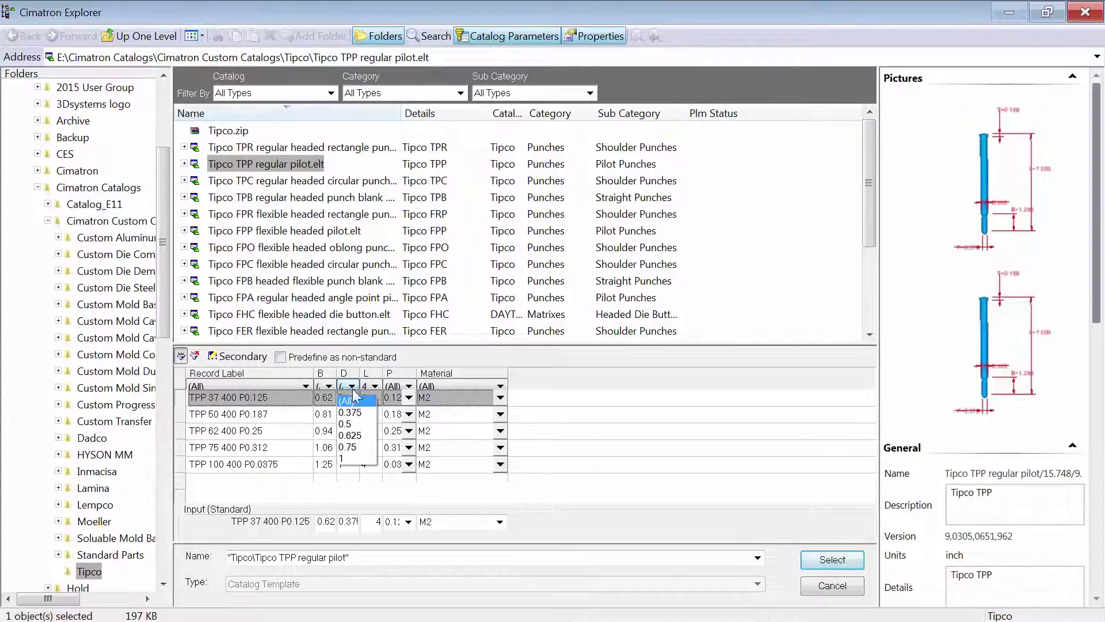
{"action": "left_click", "coordinate": [352, 459]}
- Set the filtered pilot record's P value to 0.7485 and load the pilot for placement
{"action": "left_click", "coordinate": [403, 397]}
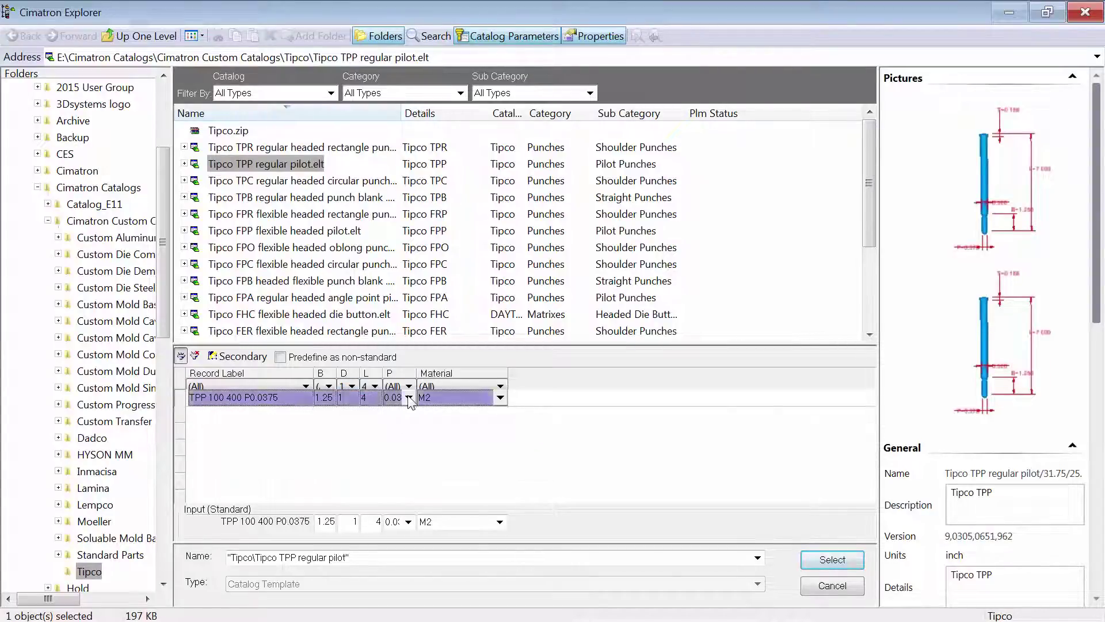
{"action": "left_click", "coordinate": [409, 397]}
{"action": "left_click_drag", "start_coordinate": [420, 75], "coordinate": [419, 307]}
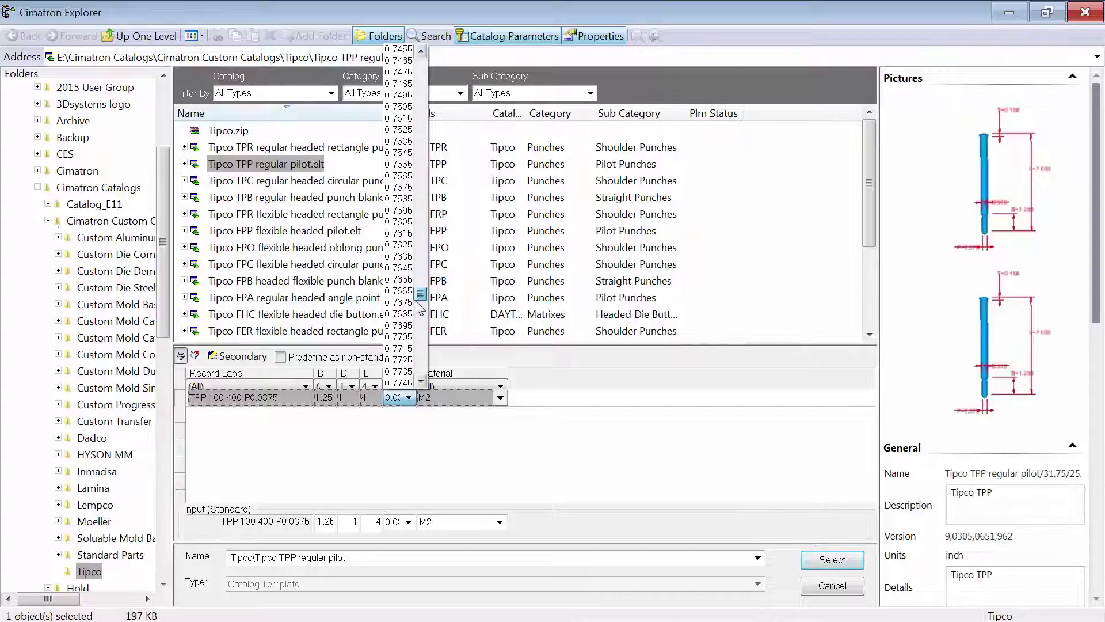
{"action": "left_click", "coordinate": [398, 83]}
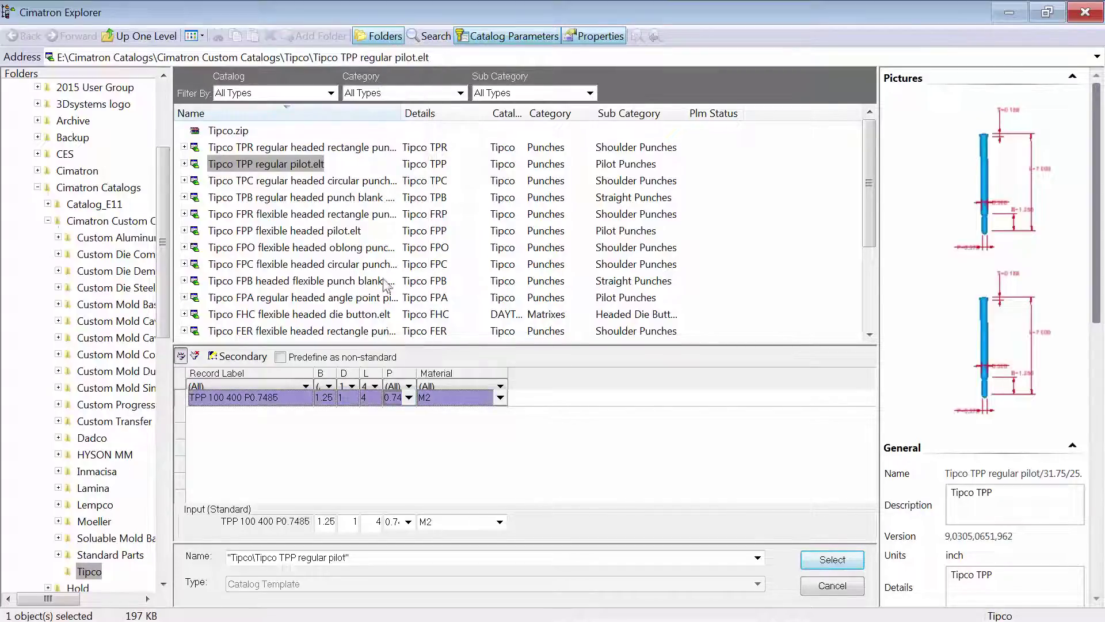
{"action": "left_click", "coordinate": [831, 558]}
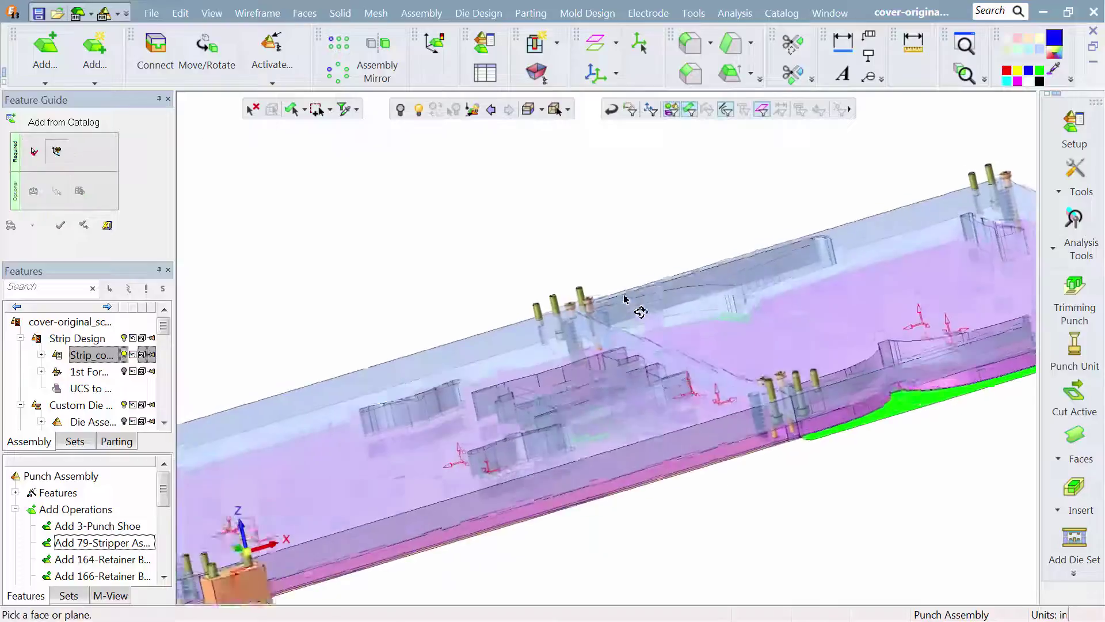
- Place three pilots on the transparent punch plate's face by projecting the strip's round pilot holes onto the placement sketch
{"action": "left_click", "coordinate": [628, 306]}
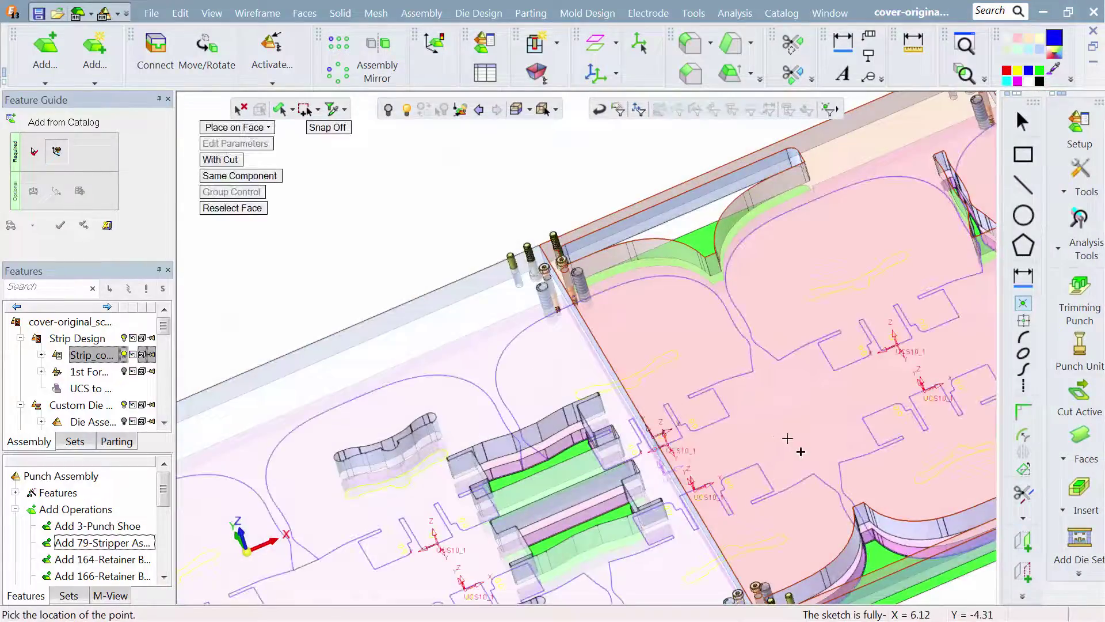
{"action": "middle_click_drag", "start_coordinate": [604, 415], "coordinate": [943, 214], "text": "ctrl"}
{"action": "left_click_drag", "start_coordinate": [719, 404], "coordinate": [720, 135], "text": "ctrl"}
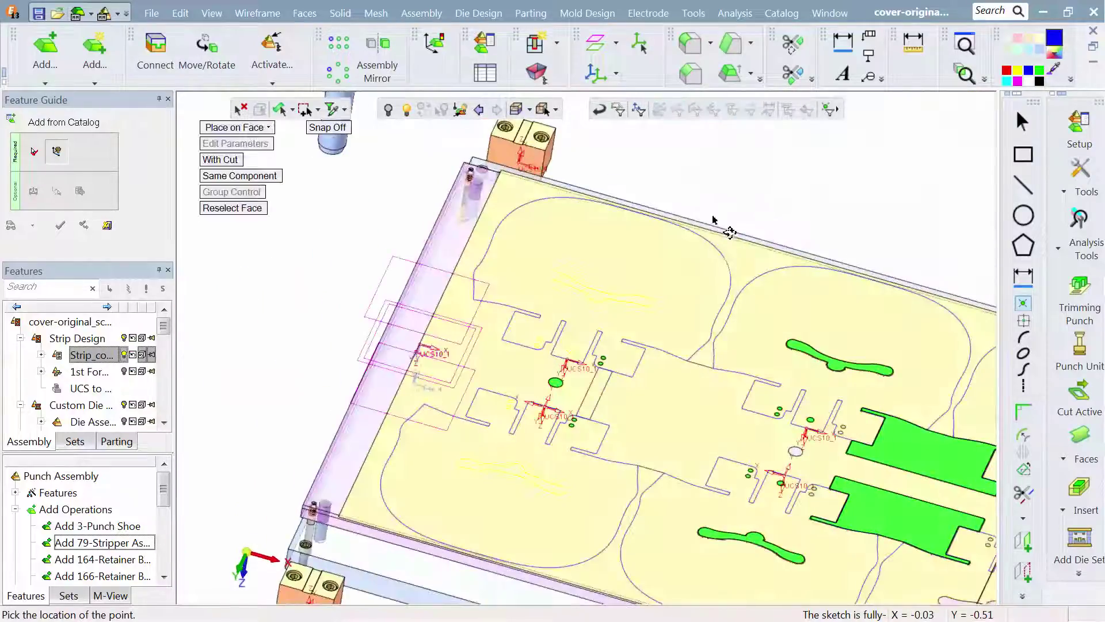
{"action": "middle_click_drag", "start_coordinate": [614, 251], "coordinate": [584, 241], "text": "ctrl"}
{"action": "left_click", "coordinate": [1023, 541]}
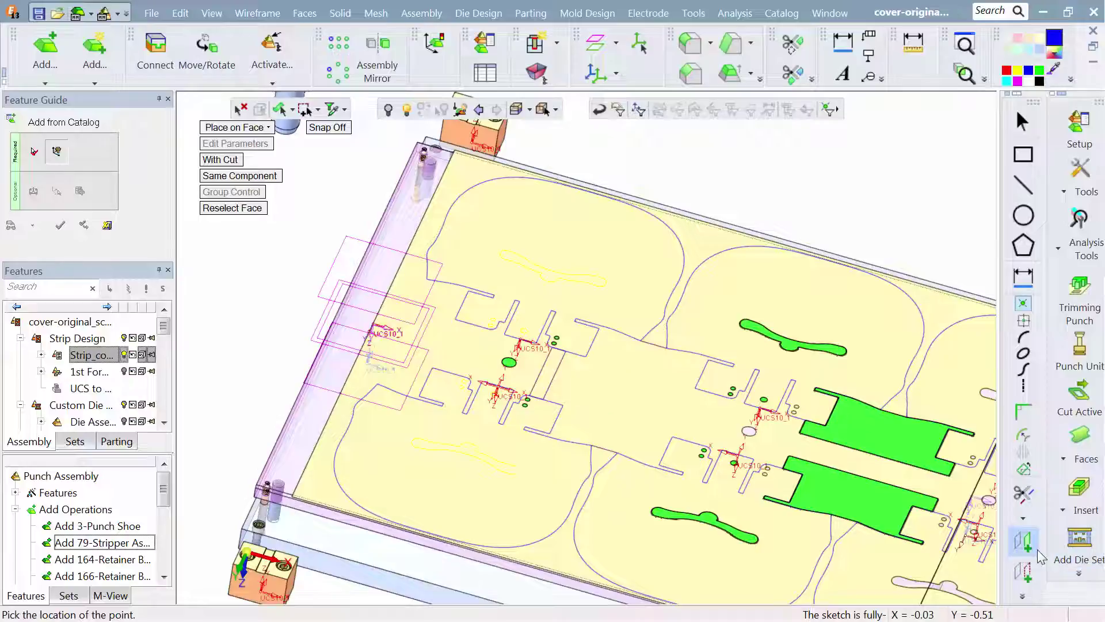
{"action": "left_click", "coordinate": [754, 435]}
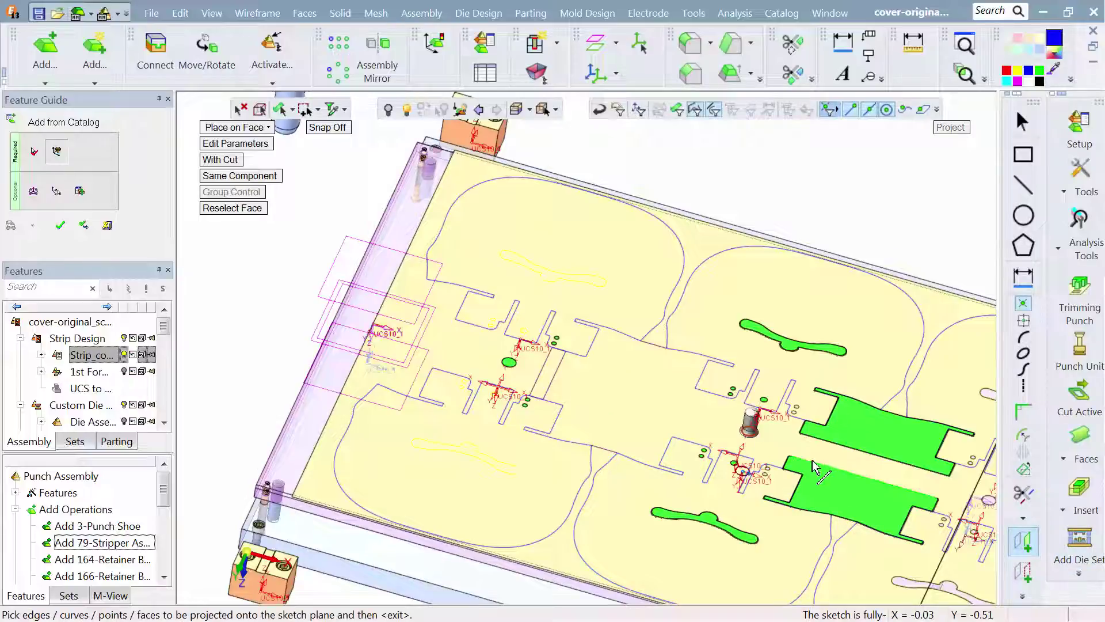
{"action": "middle_click_drag", "start_coordinate": [832, 465], "coordinate": [367, 341], "text": "ctrl"}
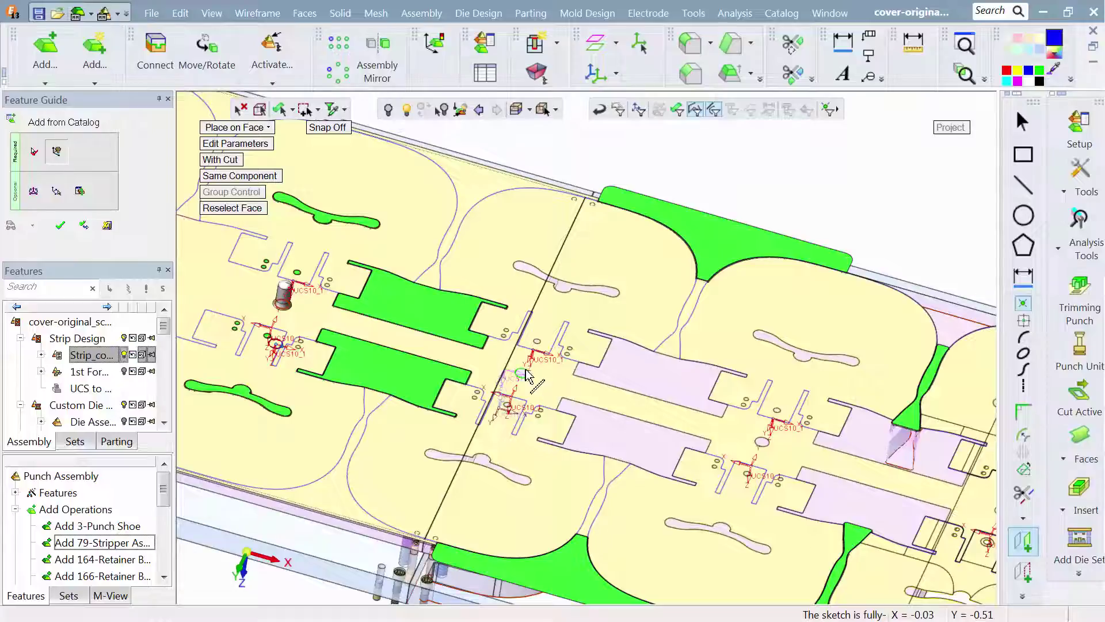
{"action": "left_click", "coordinate": [527, 374]}
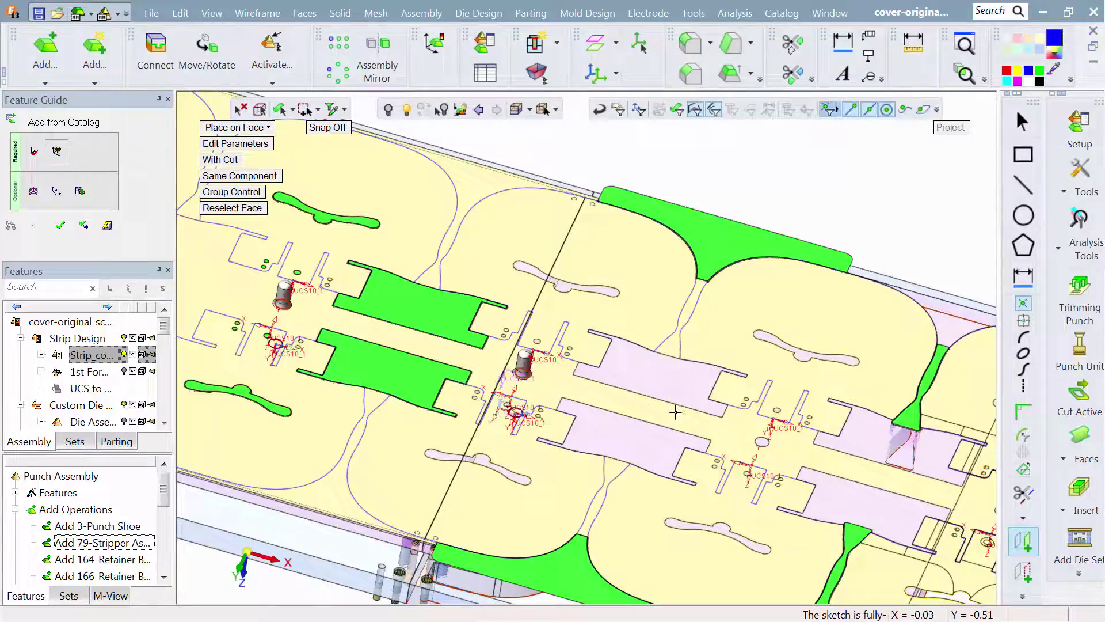
{"action": "left_click", "coordinate": [757, 439]}
- Edit the placed pilots' parameters and choose the catalog record with B 1.25, D 1 and length L 3.75
{"action": "middle_click_drag", "start_coordinate": [723, 441], "coordinate": [560, 367], "text": "ctrl"}
{"action": "middle_click_drag", "start_coordinate": [357, 375], "coordinate": [590, 414], "text": "ctrl"}
{"action": "left_click_drag", "start_coordinate": [590, 414], "coordinate": [587, 352], "text": "ctrl"}
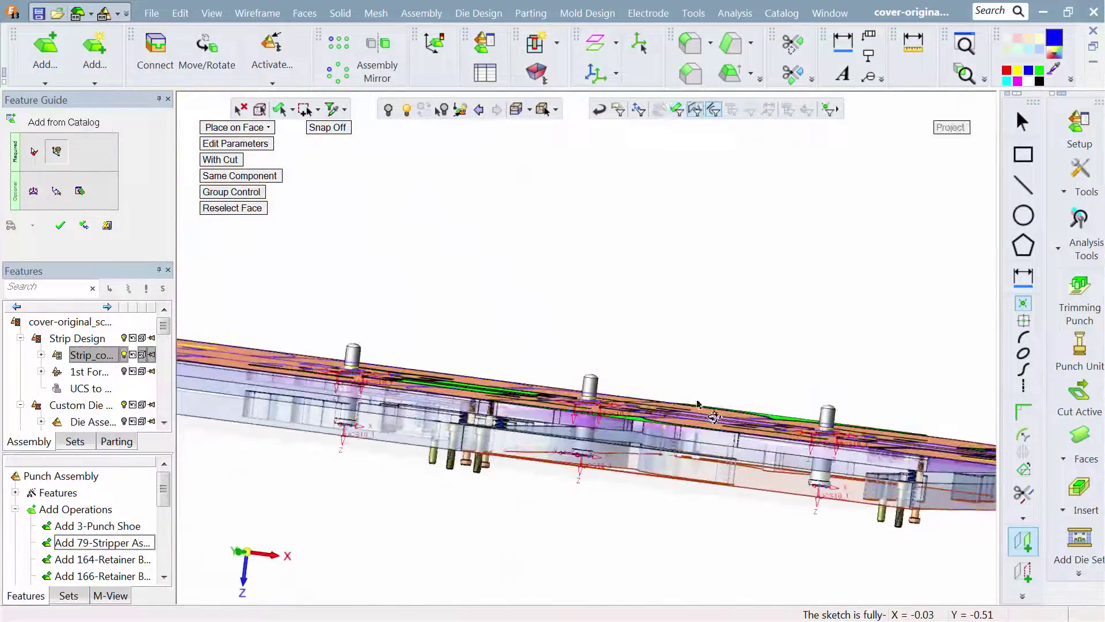
{"action": "right_click_drag", "start_coordinate": [771, 525], "coordinate": [793, 356], "text": "ctrl"}
{"action": "middle_click_drag", "start_coordinate": [607, 328], "coordinate": [193, 172], "text": "ctrl"}
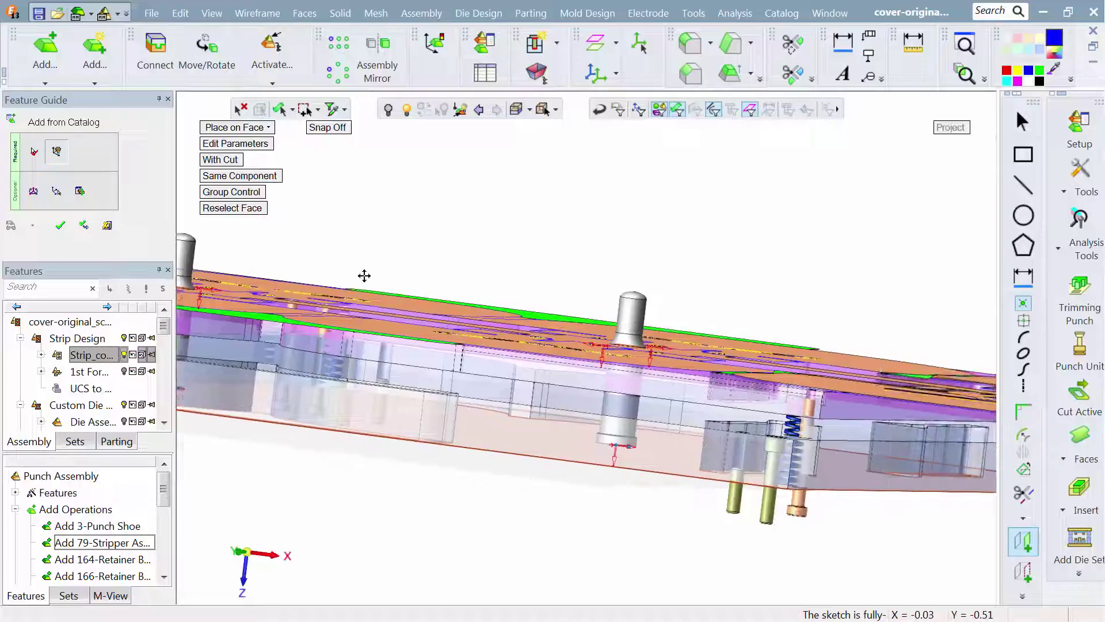
{"action": "right_click_drag", "start_coordinate": [595, 423], "coordinate": [586, 325], "text": "ctrl"}
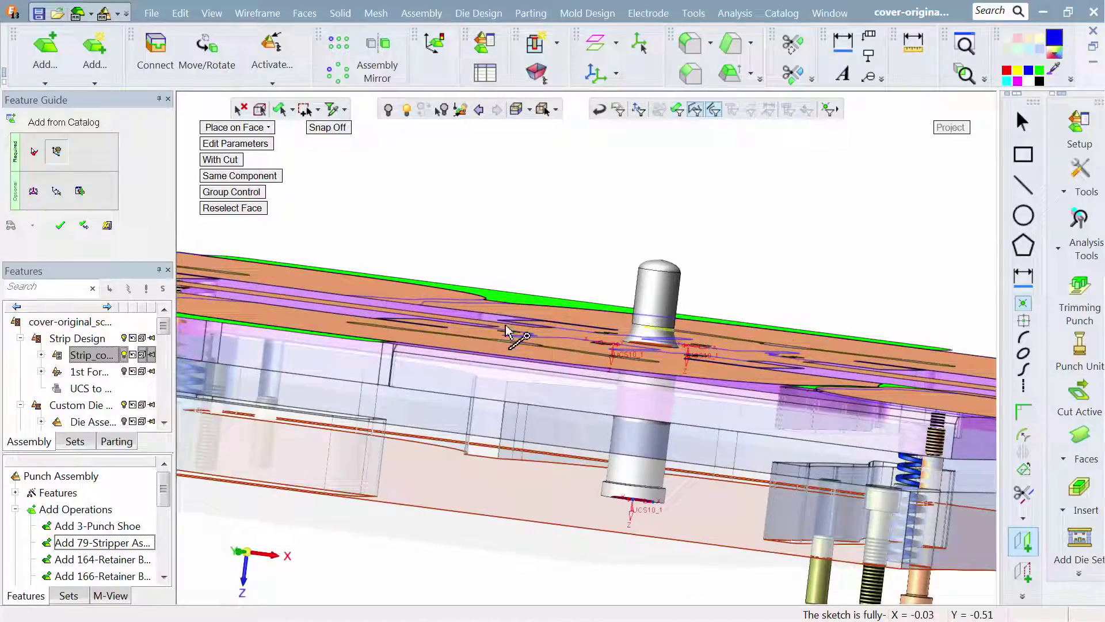
{"action": "left_click", "coordinate": [208, 144]}
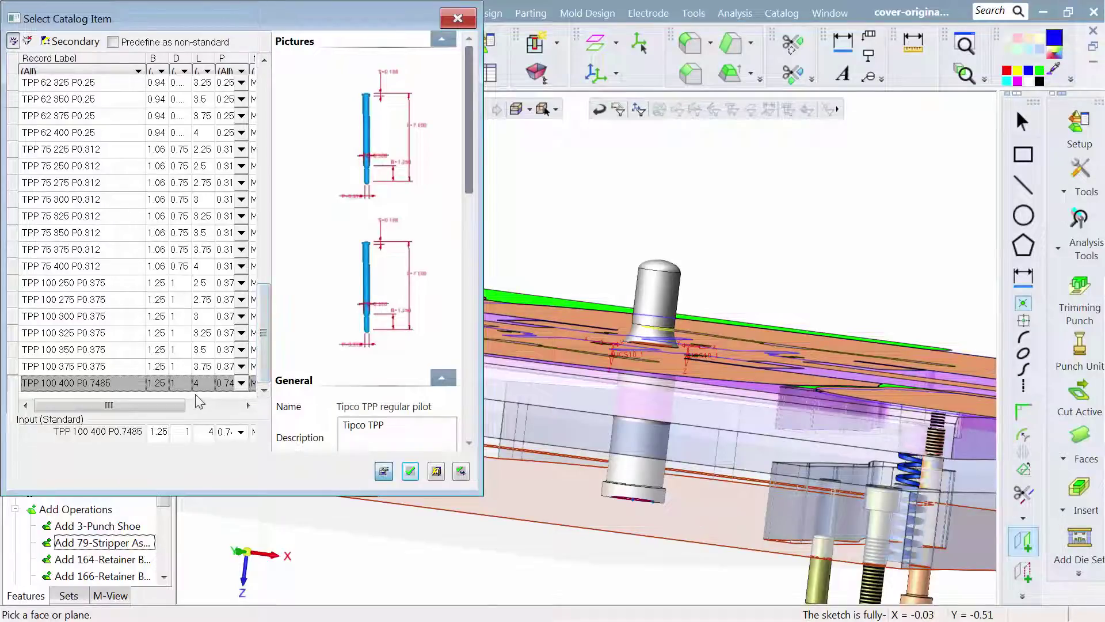
{"action": "left_click", "coordinate": [206, 368]}
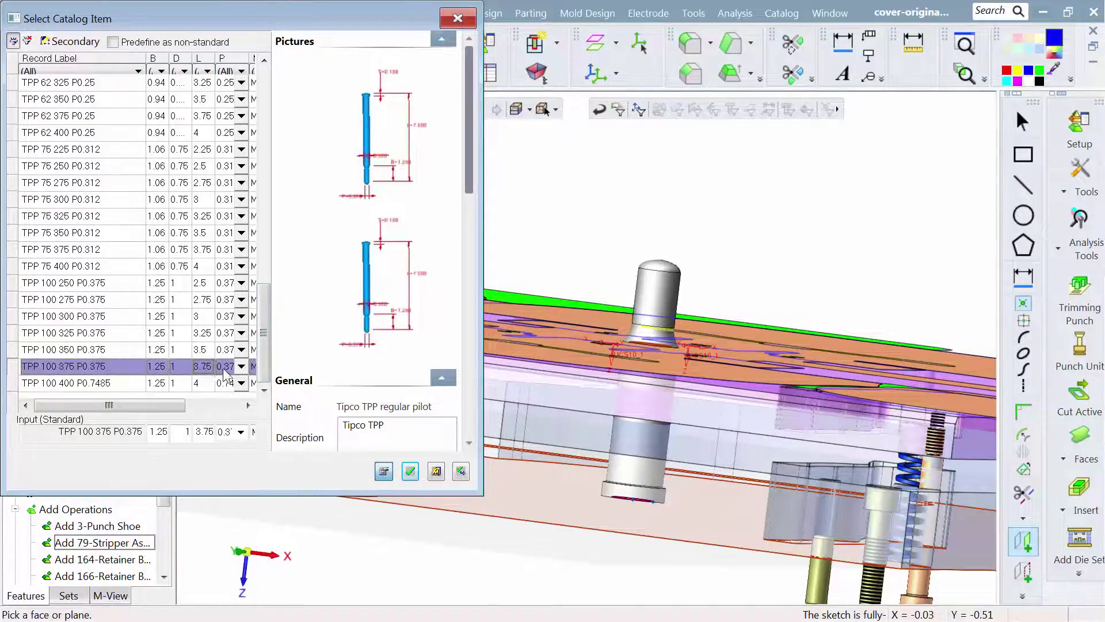
- Set the 3.75-long pilots' P value to 0.748 and create the pilots in the punch assembly
{"action": "left_click", "coordinate": [241, 366]}
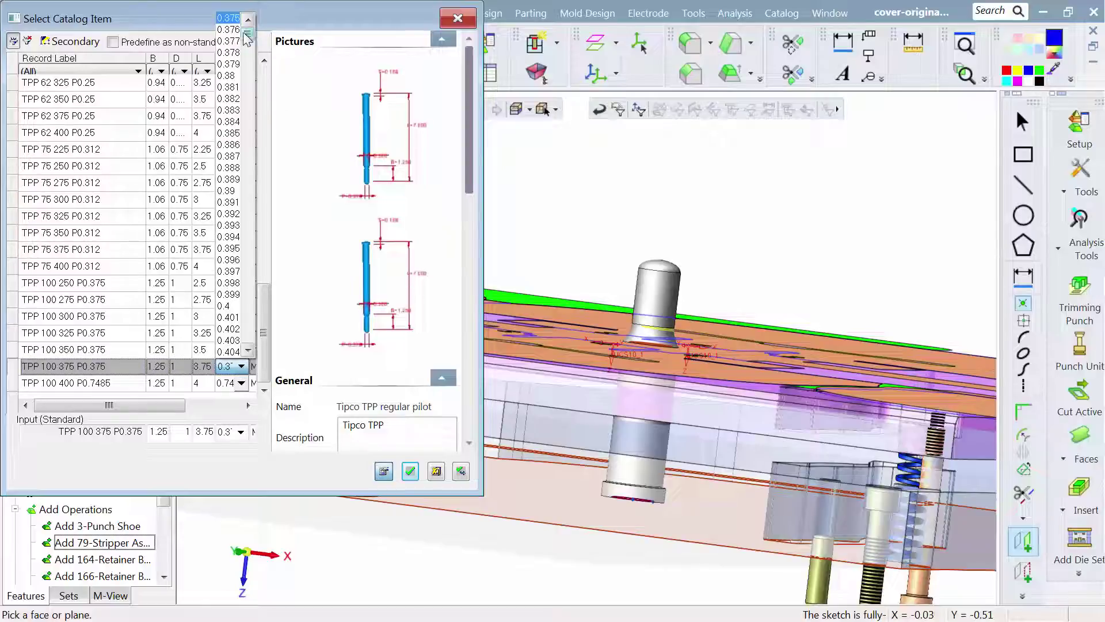
{"action": "left_click_drag", "start_coordinate": [248, 36], "coordinate": [245, 224]}
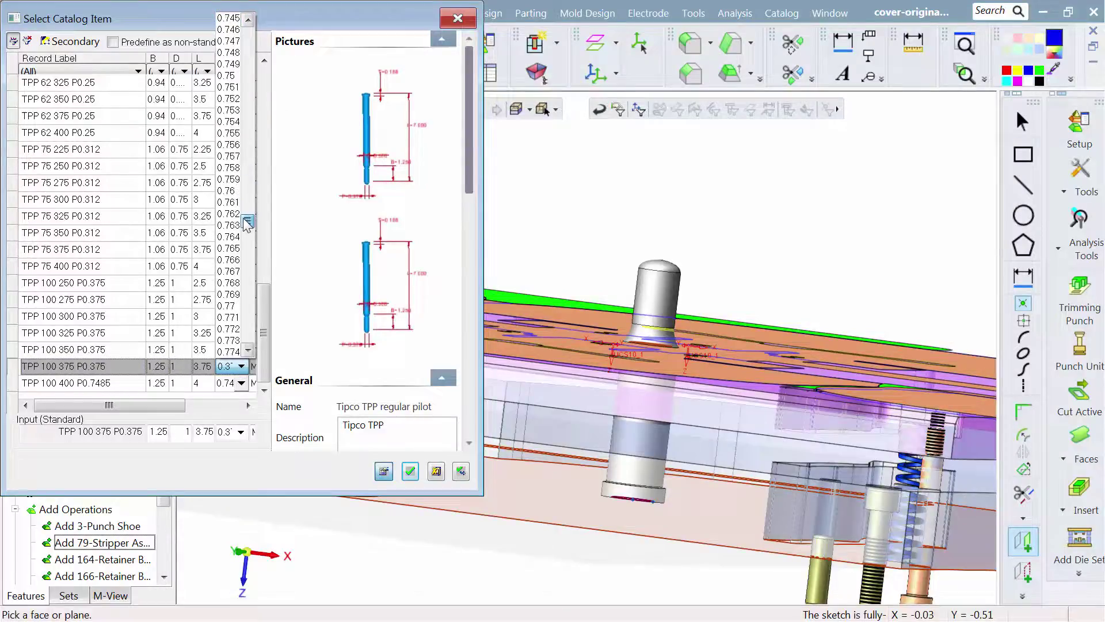
{"action": "left_click", "coordinate": [229, 52]}
{"action": "left_click", "coordinate": [410, 475]}
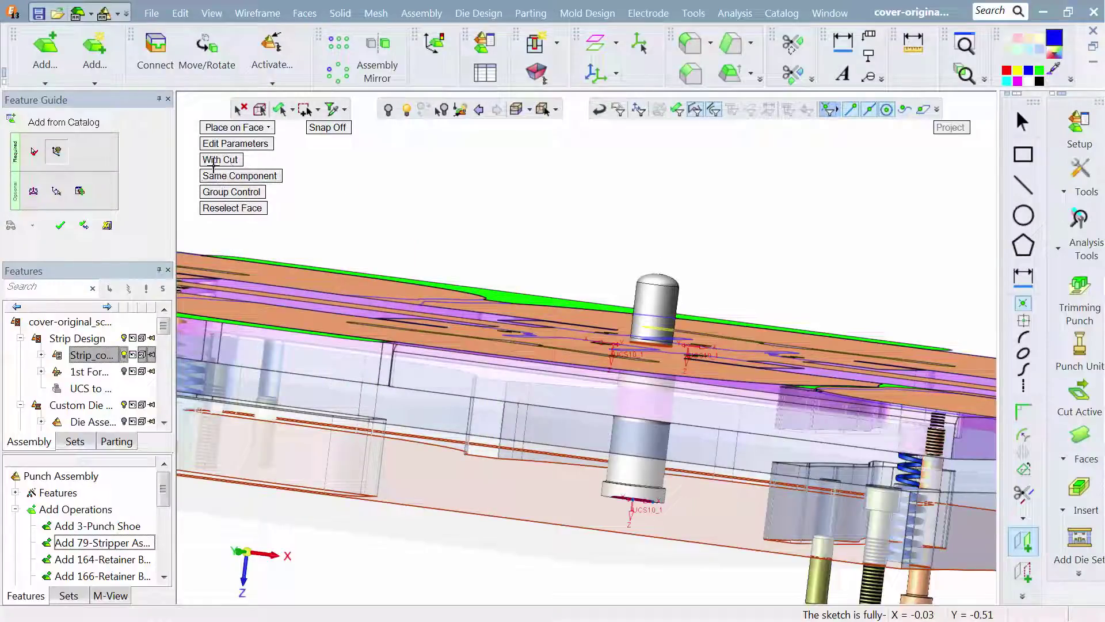
{"action": "left_click", "coordinate": [61, 225]}
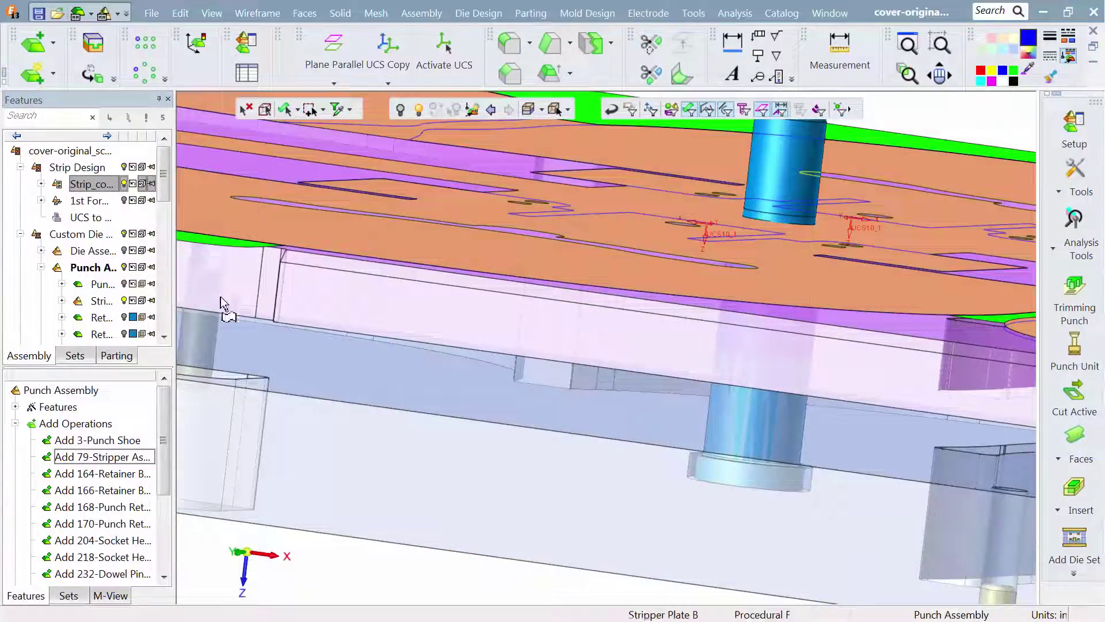
{"action": "middle_click_drag", "start_coordinate": [813, 542], "coordinate": [739, 488]}
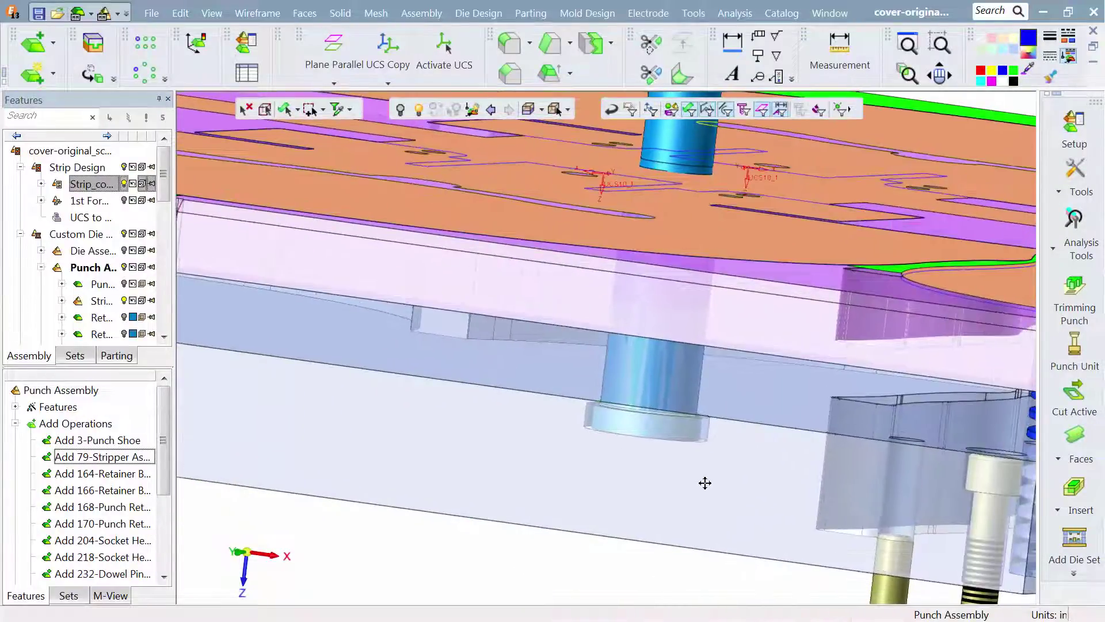